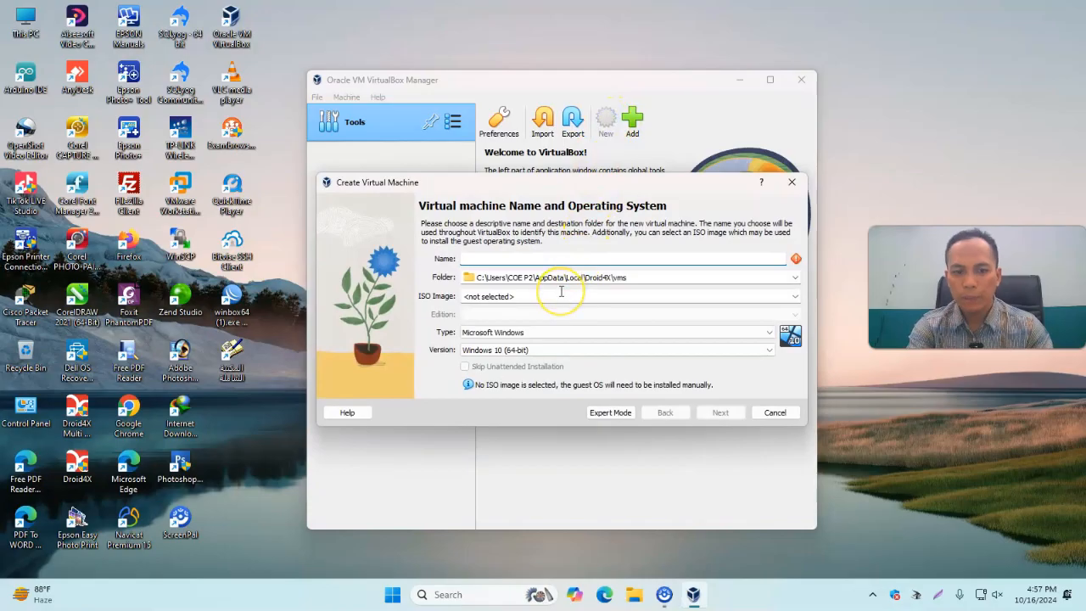
Name the new virtual machine Proxmox Server and choose the proxmox-ve_8.2-2.iso image from Downloads as its ISO image
type("Proxmox Server")
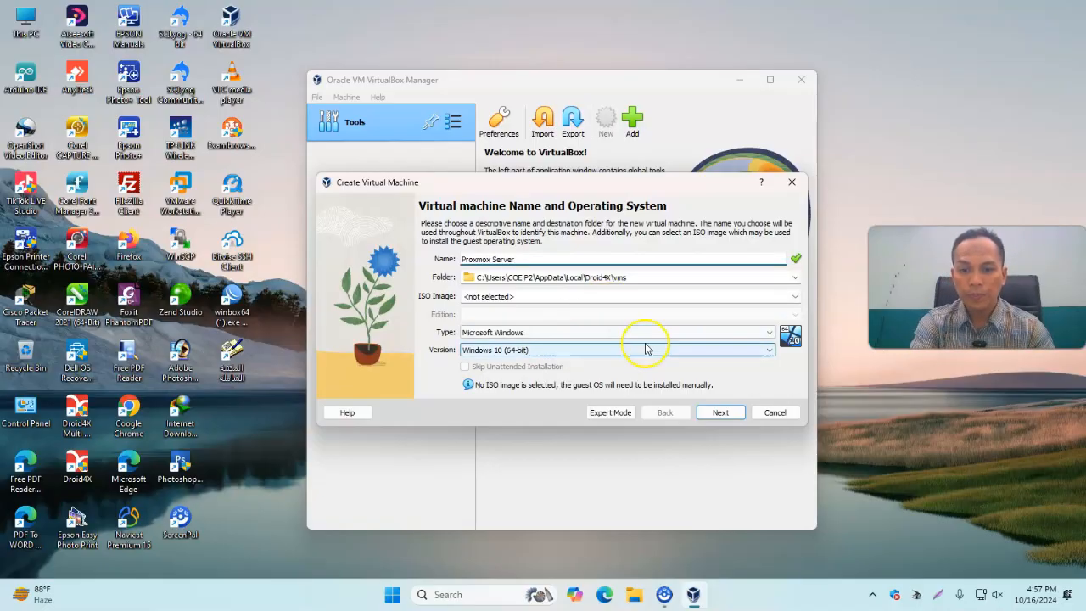
left_click(796, 297)
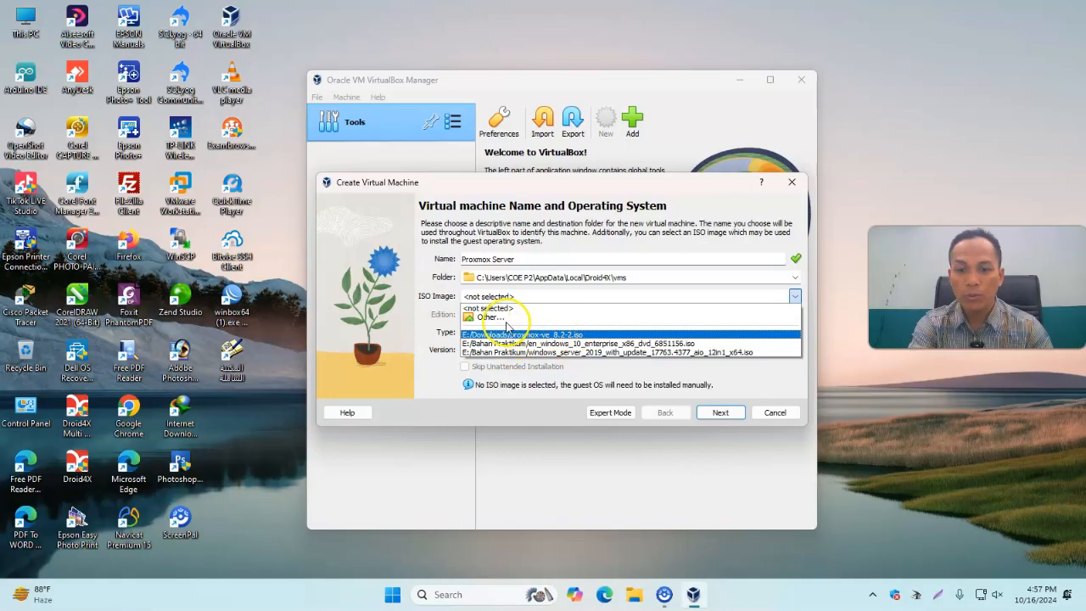
left_click(487, 316)
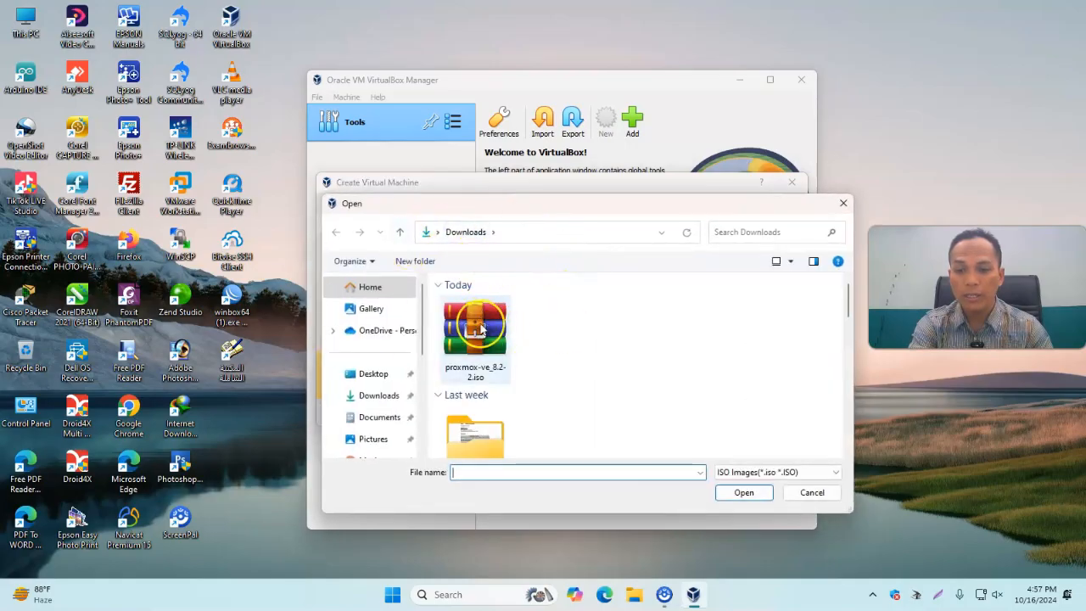
left_click(388, 399)
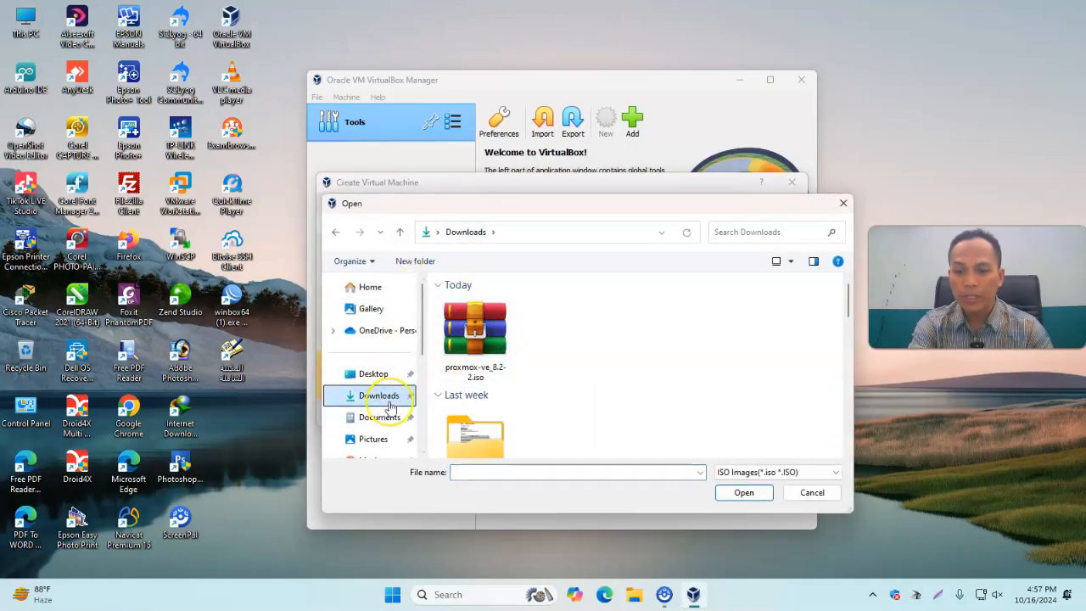
left_click(488, 352)
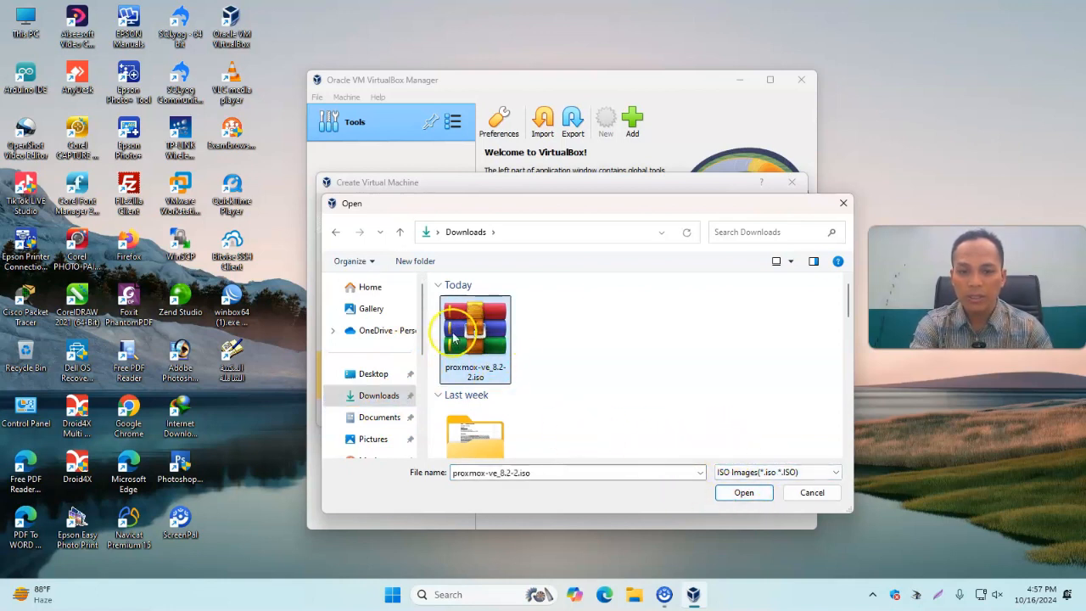
left_click(742, 494)
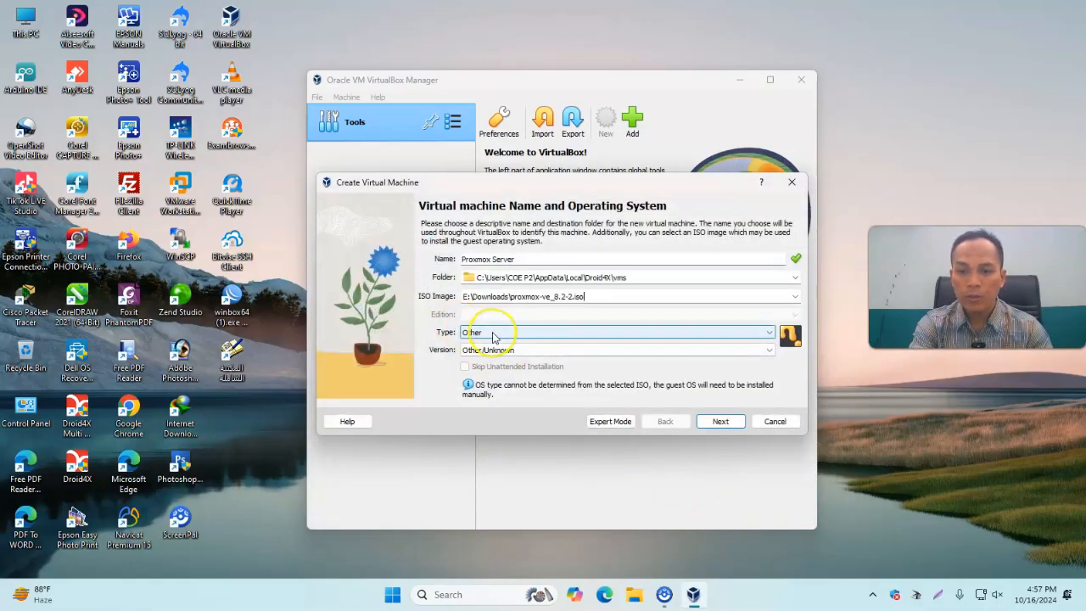
Set the guest type to Linux and the version to Debian 11 Bullseye (64-bit), and continue to hardware
left_click(768, 332)
left_click(529, 353)
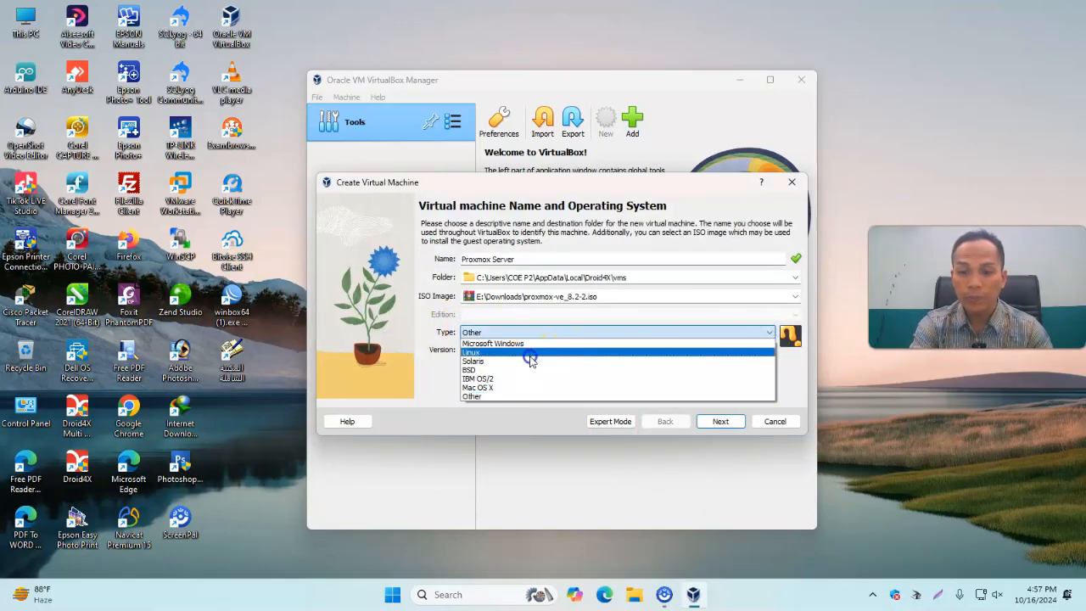
left_click(518, 350)
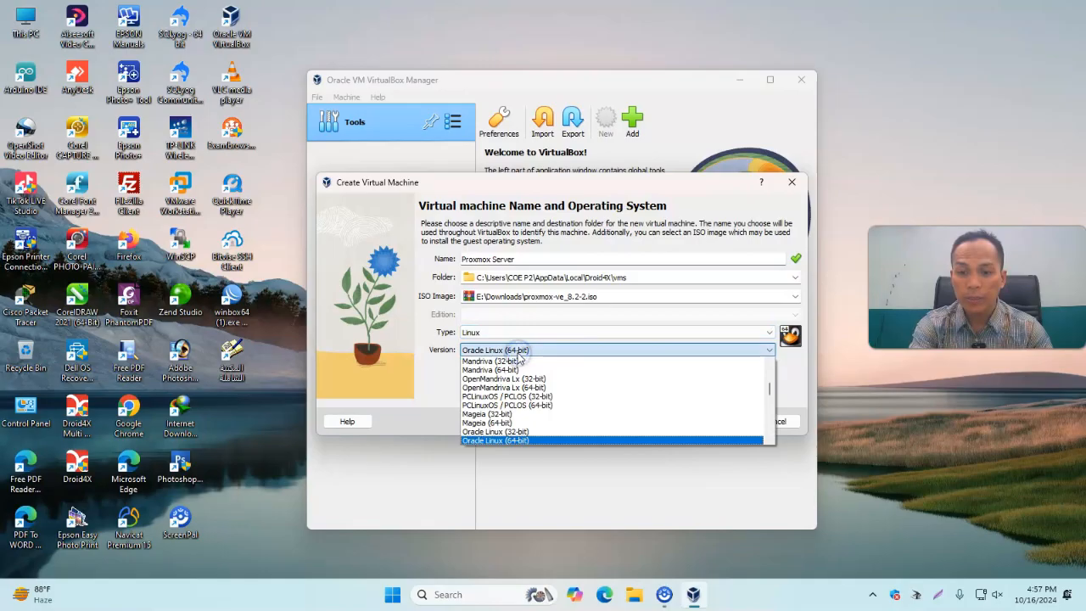
scroll(520, 358, "up", 10)
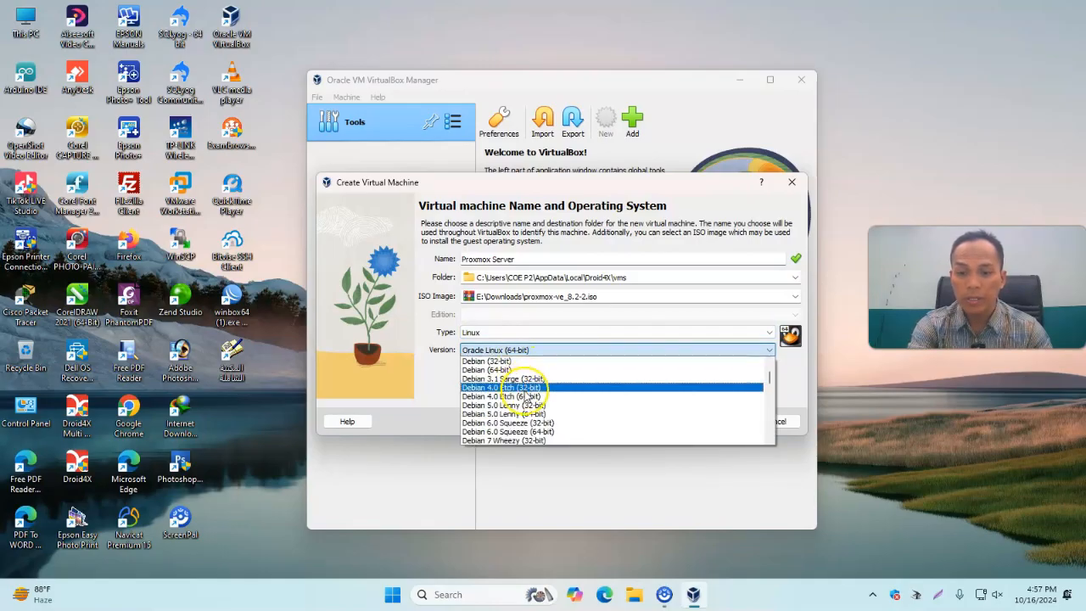
scroll(526, 435, "down", 2)
scroll(526, 440, "down", 2)
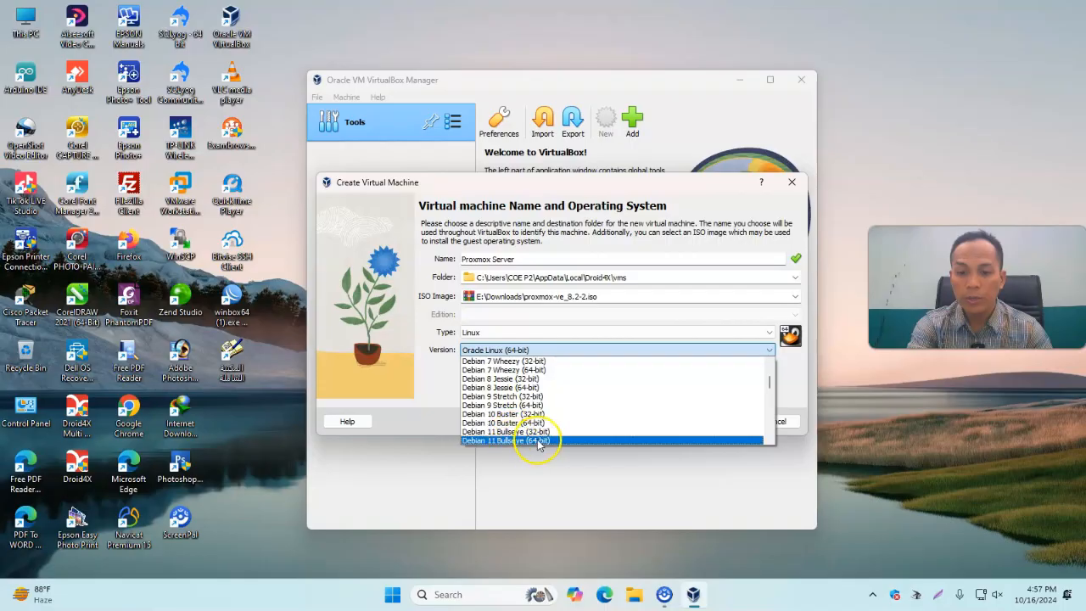
scroll(529, 441, "down", 1)
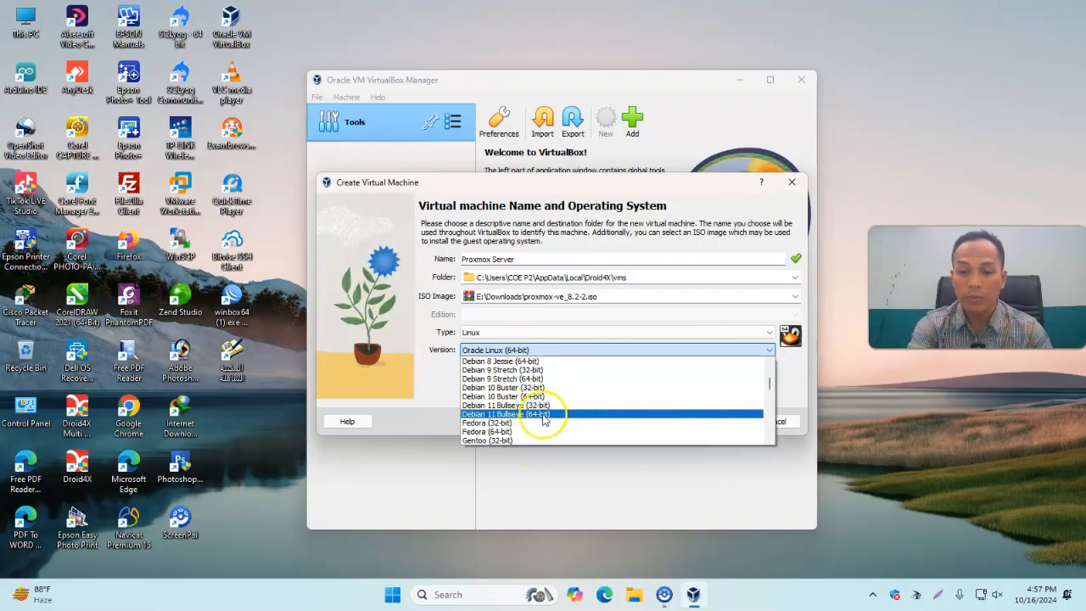
left_click(540, 415)
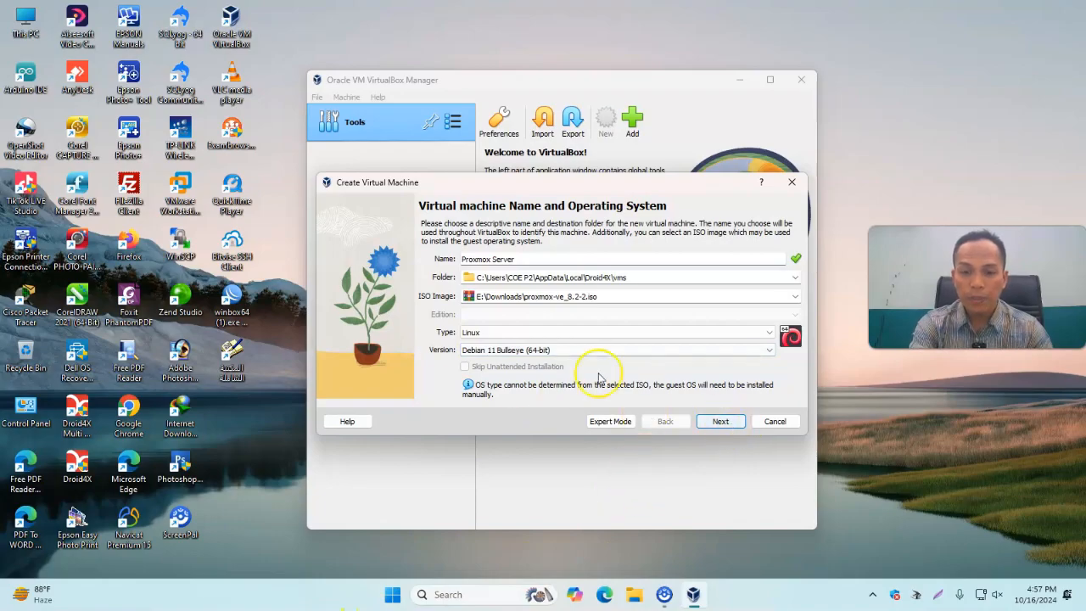
left_click(720, 422)
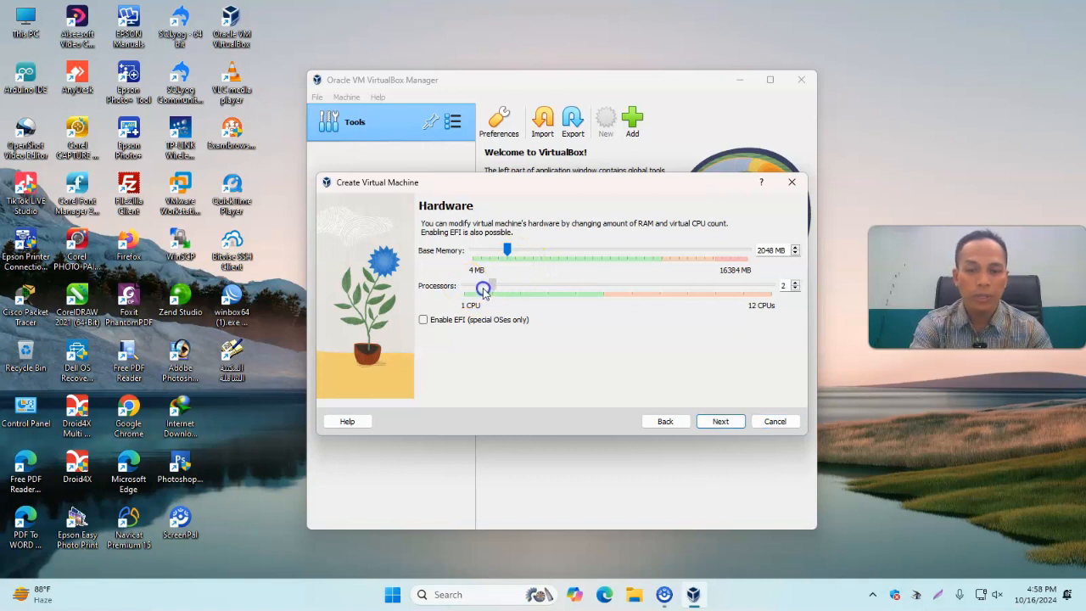
Set base memory to about 3887 MB and the new virtual hard disk to about 697.38 GB, then finish creating the VM
left_click_drag(510, 252, 533, 256)
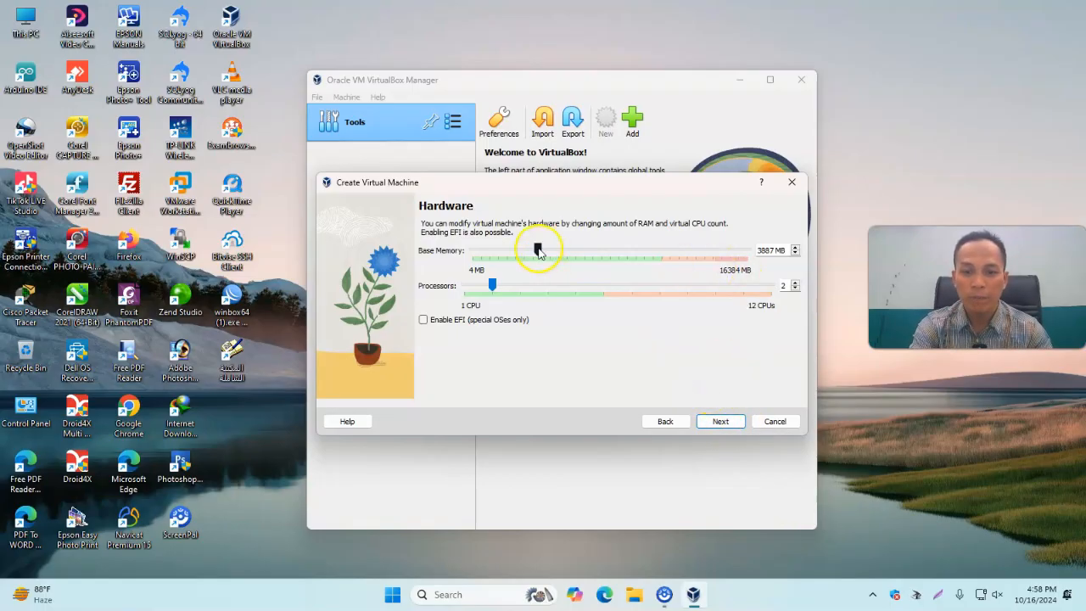
left_click(721, 421)
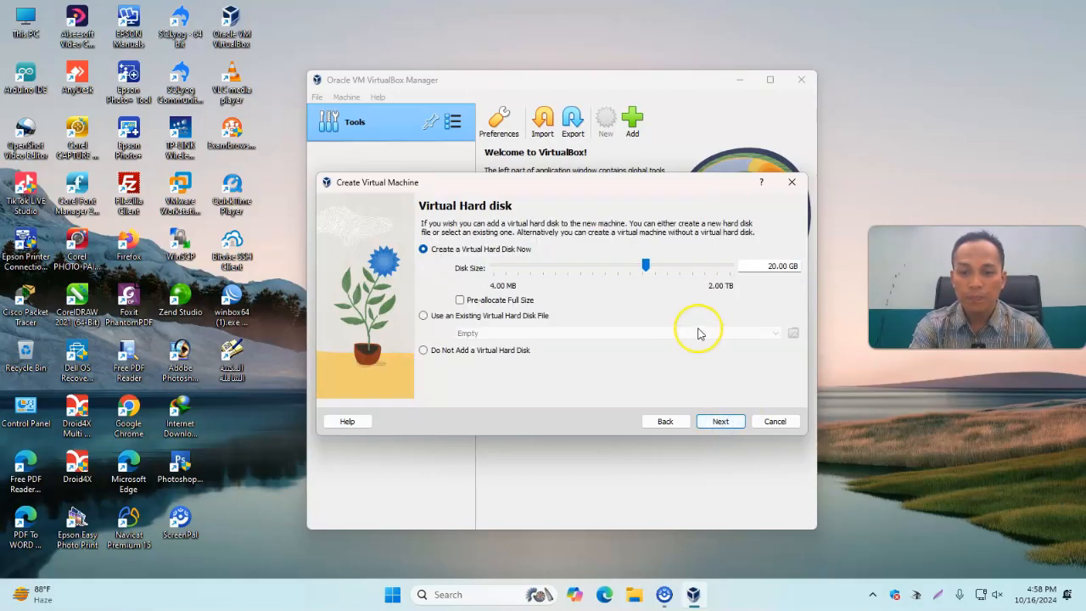
left_click_drag(649, 268, 721, 274)
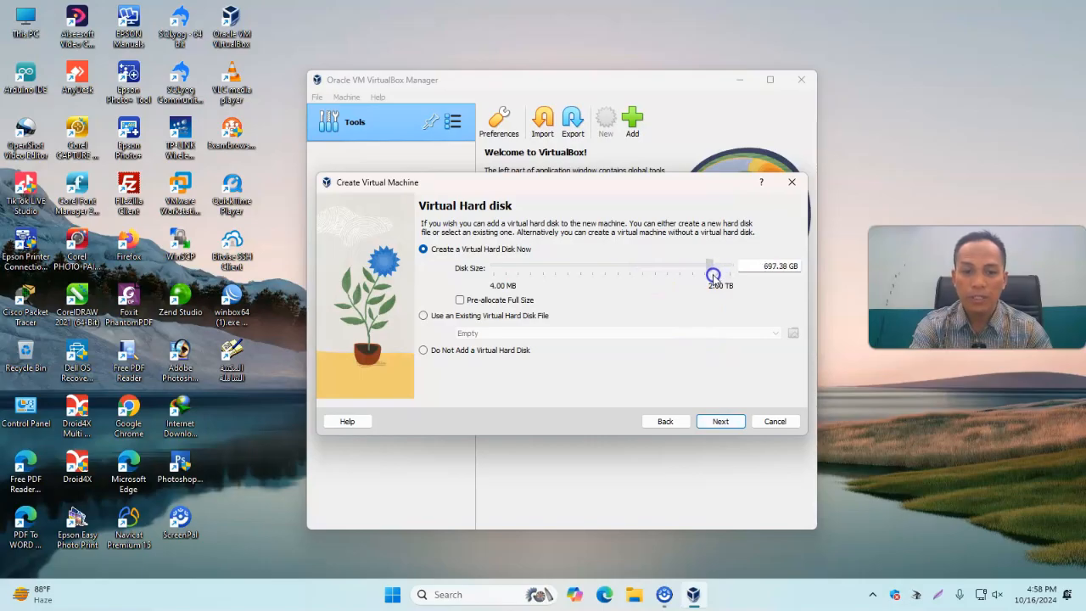
left_click(720, 421)
left_click(723, 422)
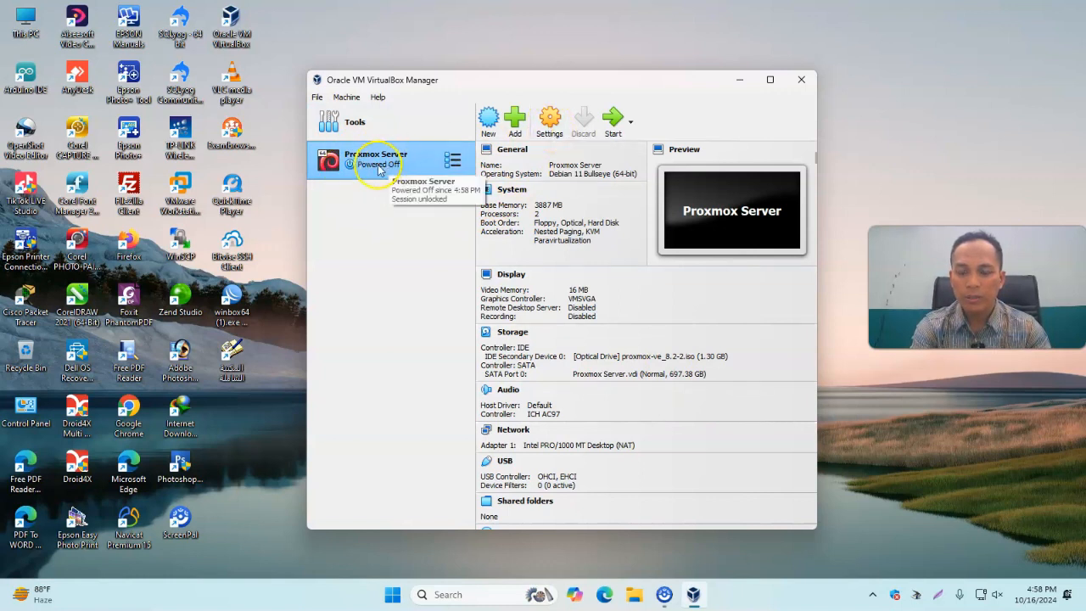
Open the VM's settings and enable PAE/NX and Nested VT-x/AMD-V for the processor
left_click(551, 122)
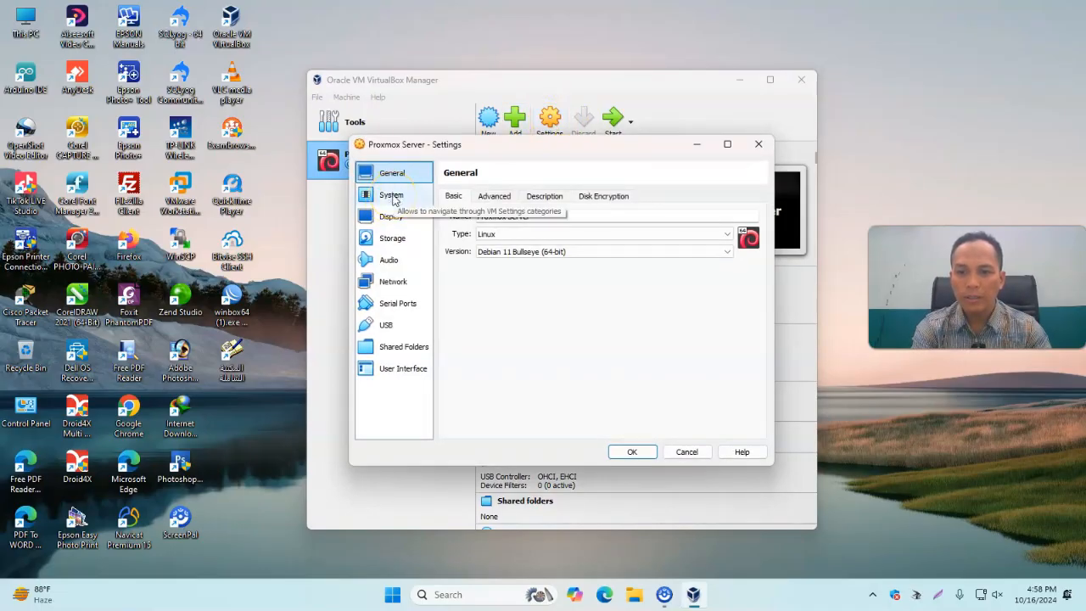
left_click(392, 197)
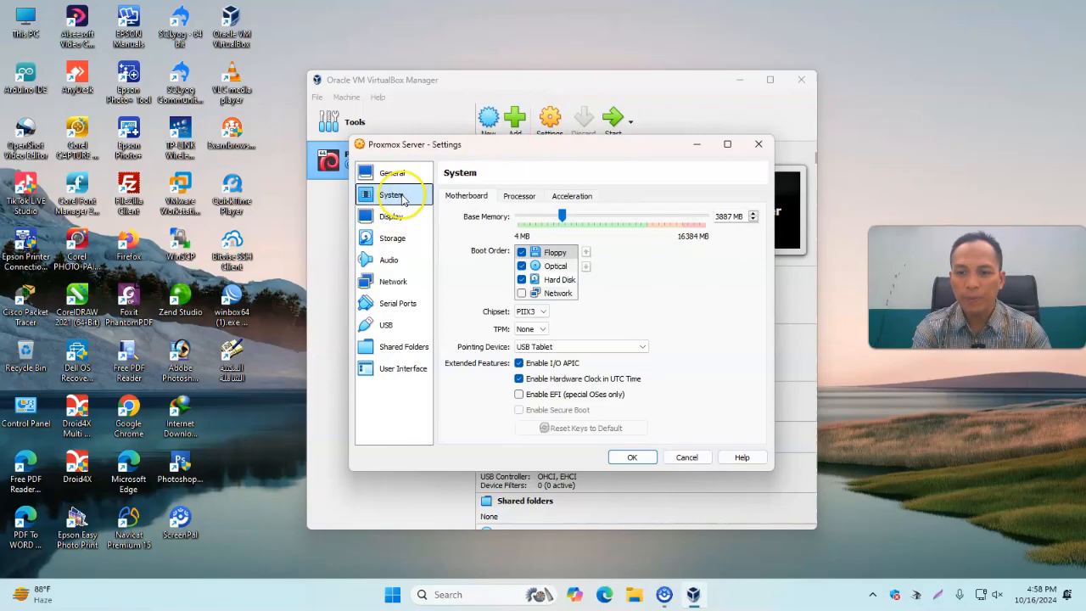
left_click(518, 198)
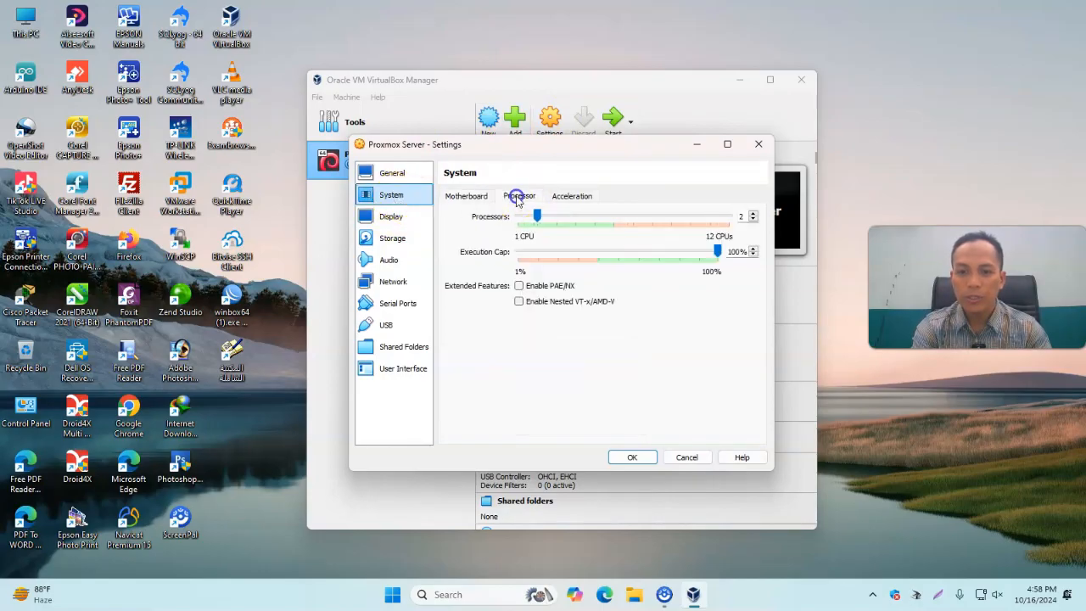
left_click(520, 288)
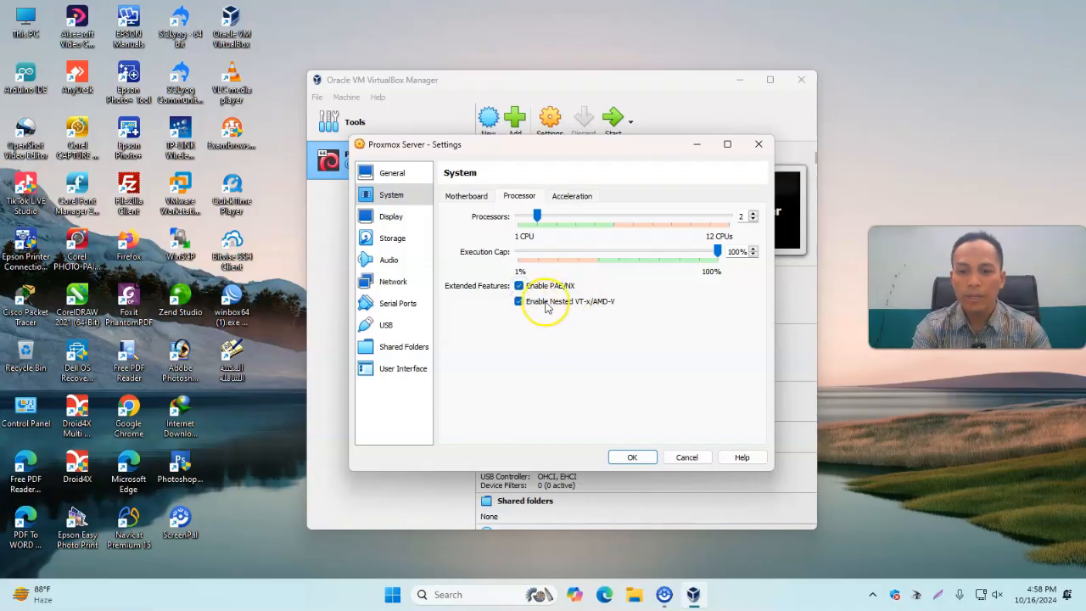
Set the paravirtualization interface to KVM in the system acceleration settings
left_click(574, 196)
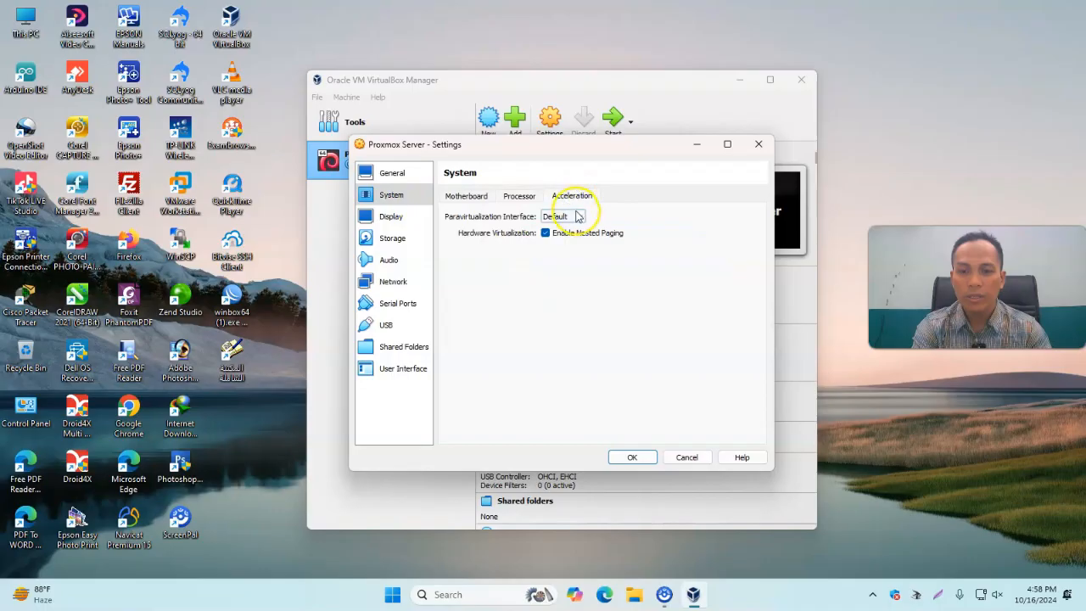
left_click(582, 219)
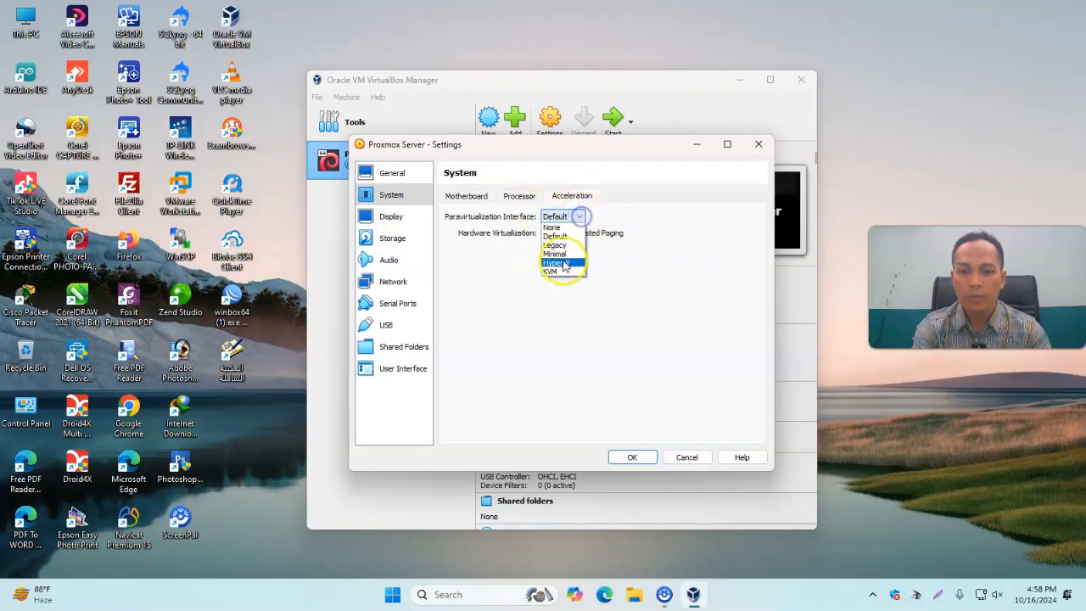
left_click(564, 272)
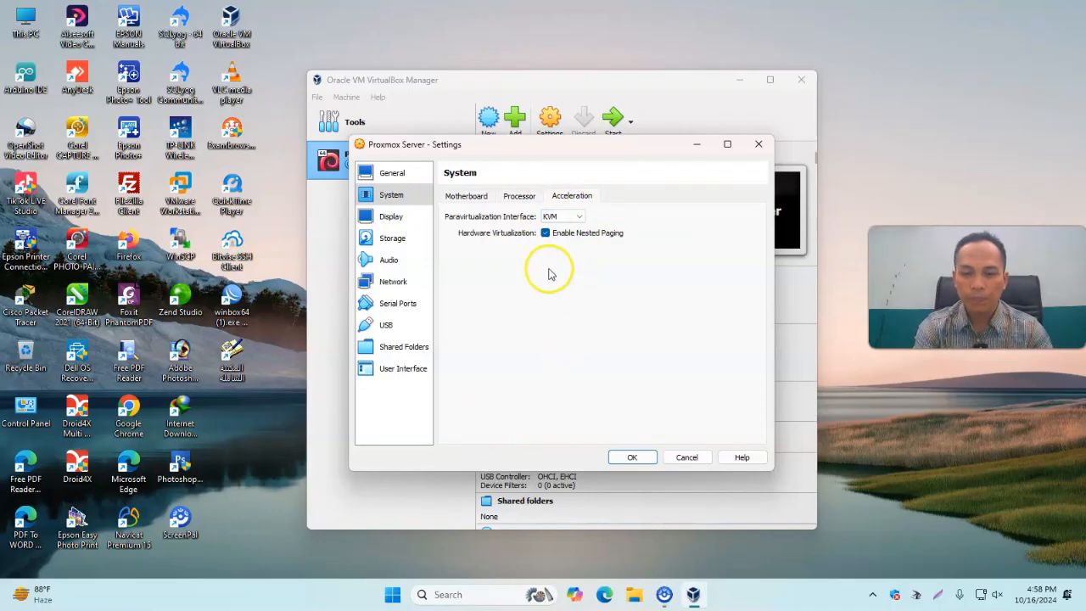
left_click(520, 199)
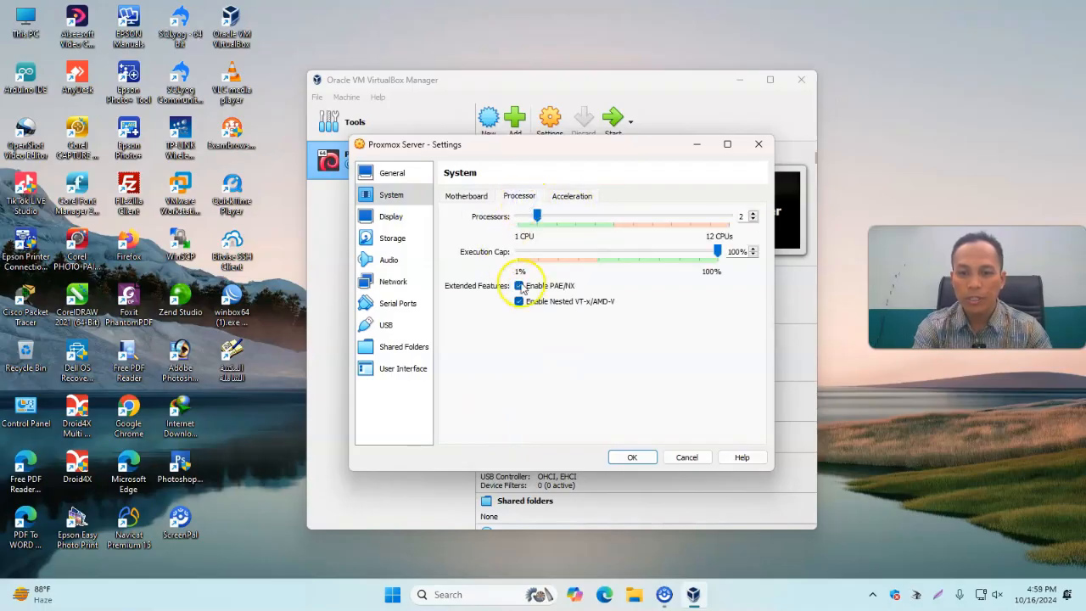
Attach network adapter 1 to Bridged Adapter and save the VM settings
left_click(395, 284)
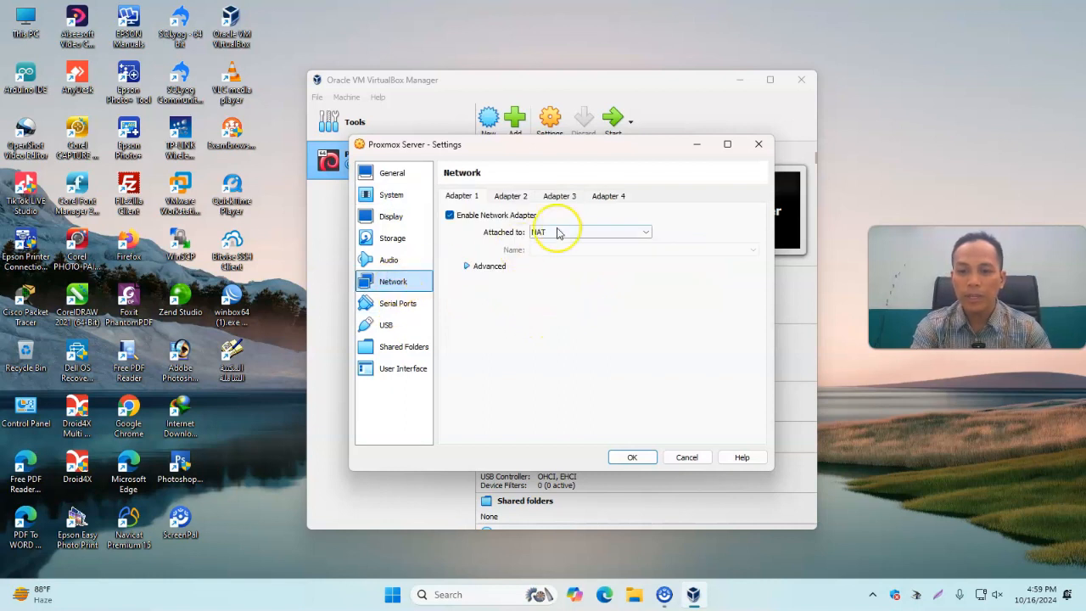
left_click(602, 238)
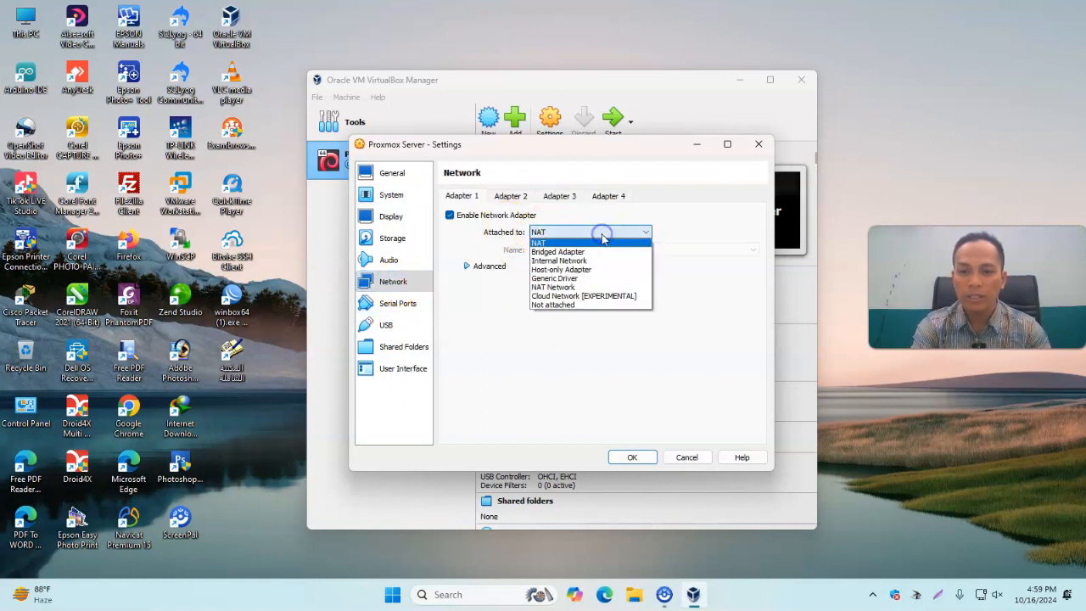
left_click(593, 252)
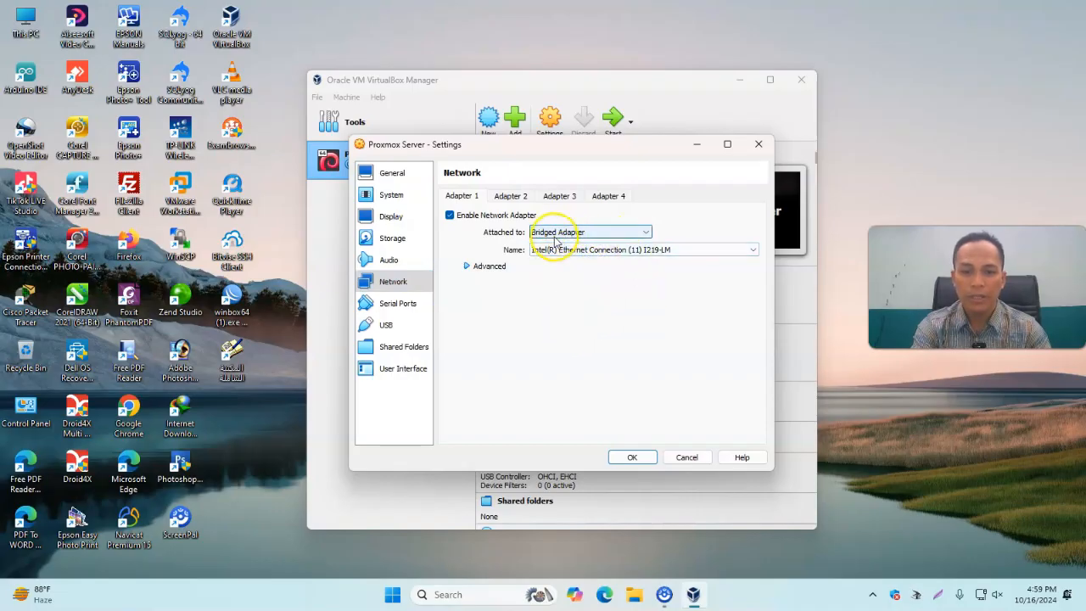
left_click(628, 456)
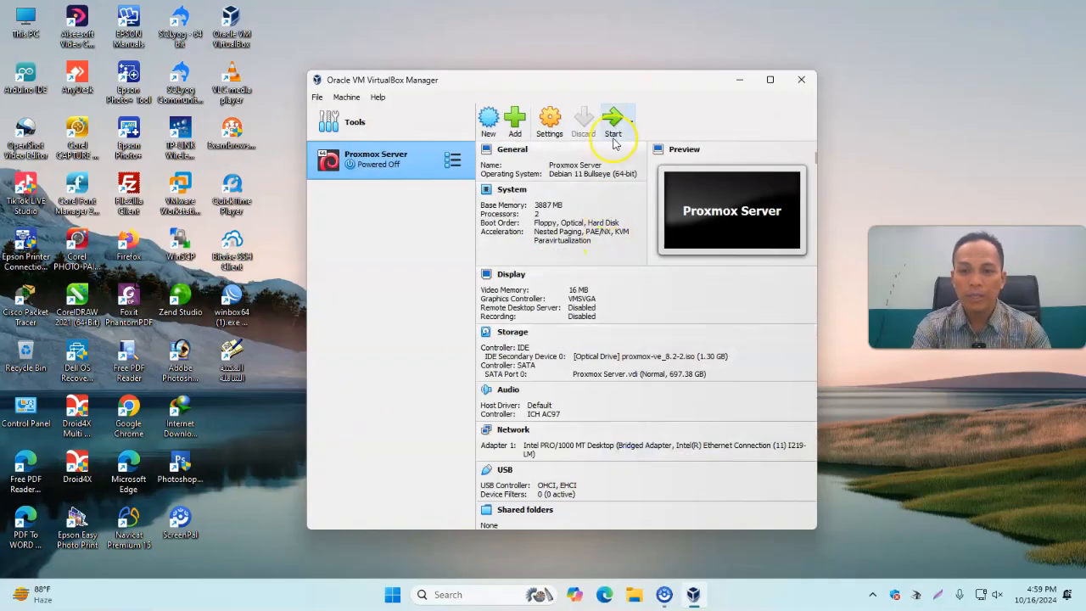
Start the Proxmox Server VM and launch the graphical Proxmox VE installer from the boot menu
left_click(612, 126)
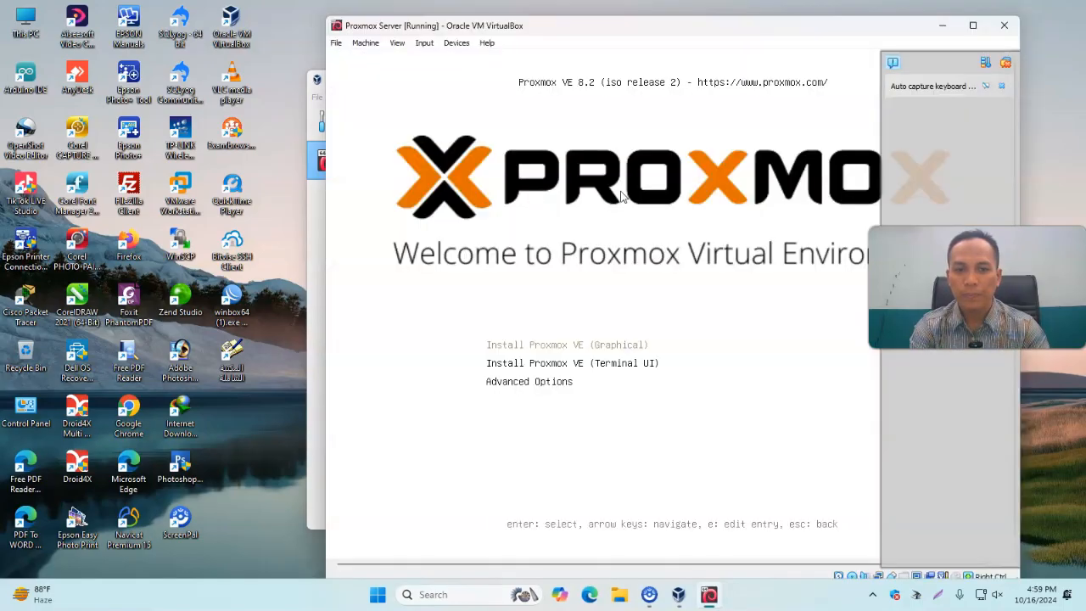
left_click(1003, 88)
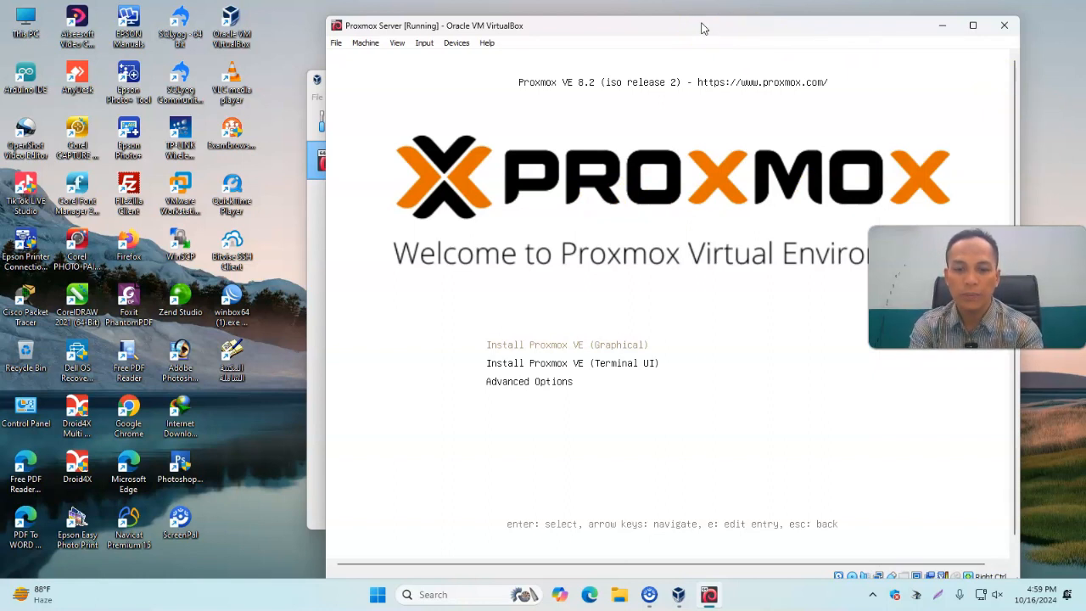
key("Return")
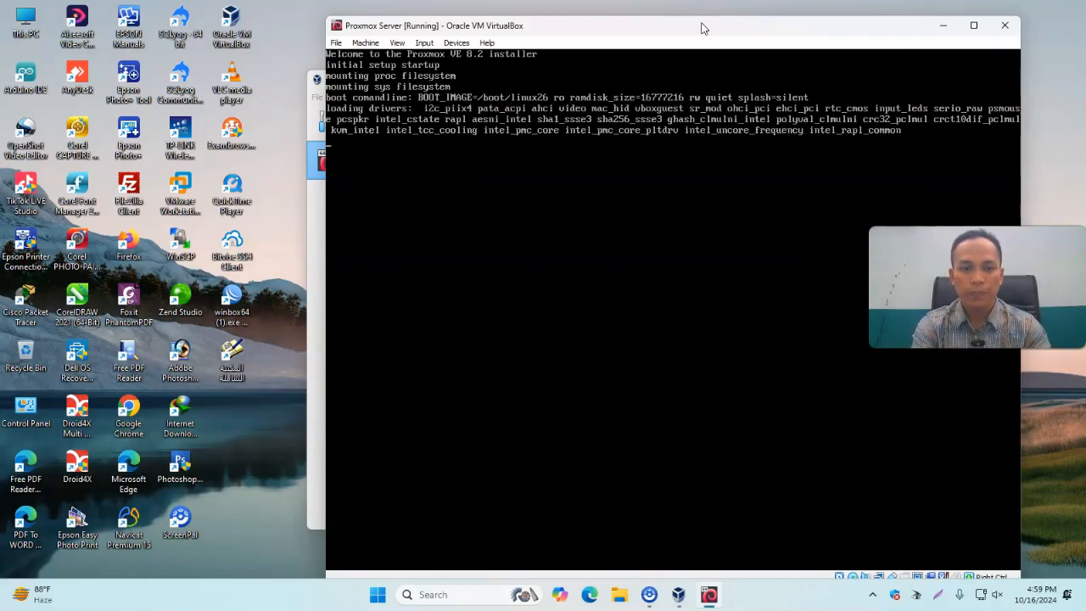
left_click_drag(785, 25, 605, 23)
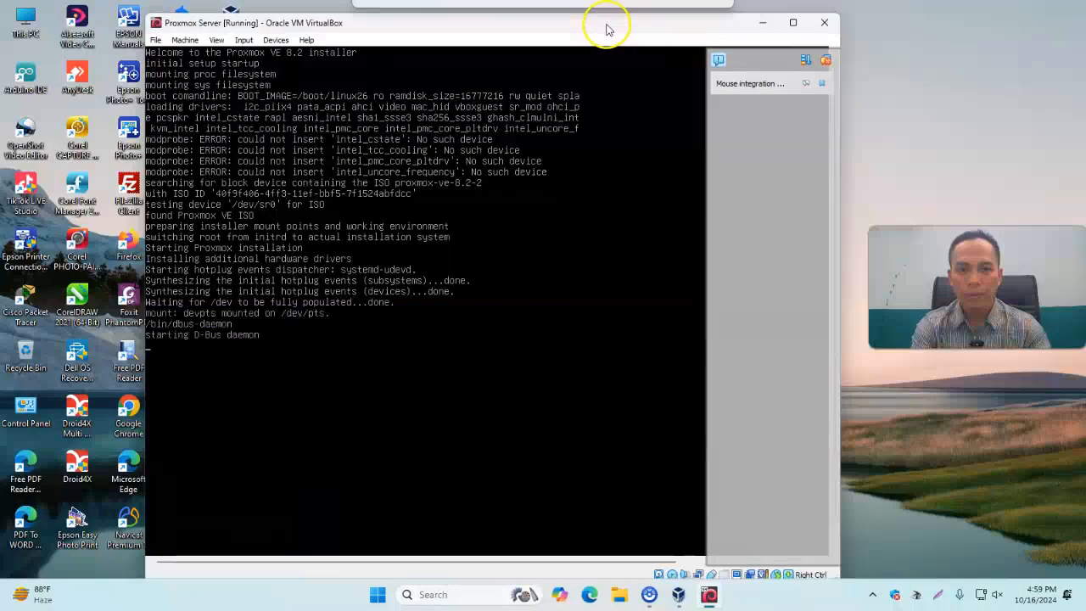
left_click(823, 84)
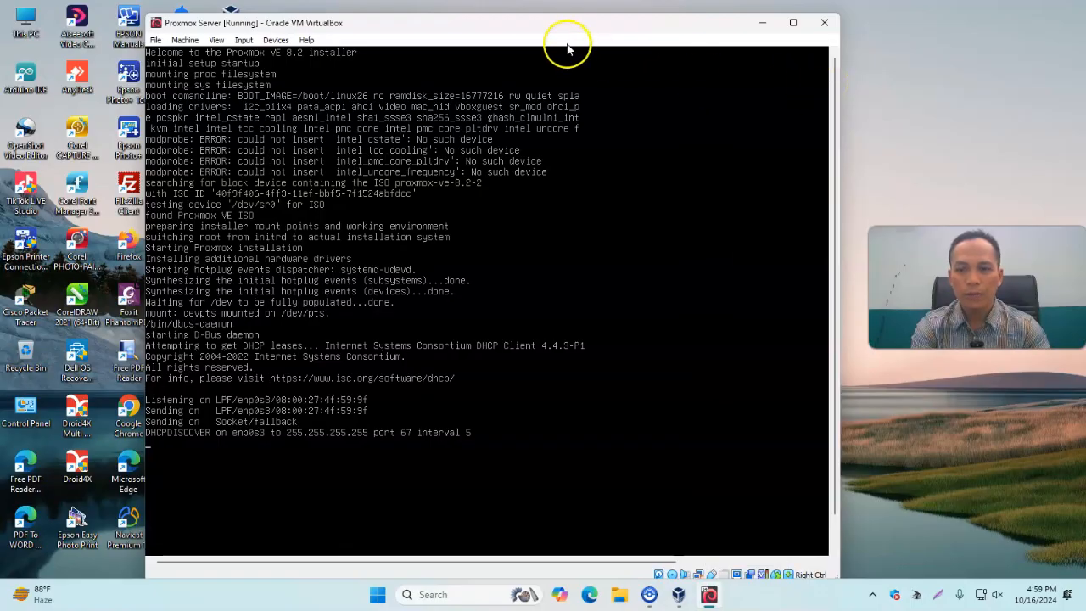
left_click_drag(567, 25, 573, 21)
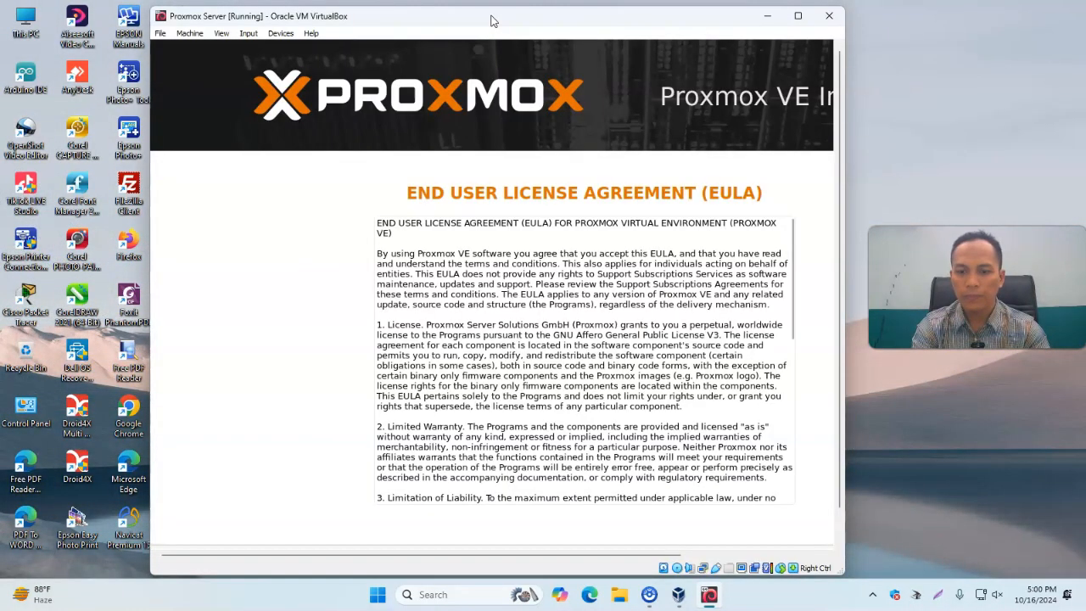
Accept the Proxmox VE end user license agreement
scroll(837, 390, "down", 2)
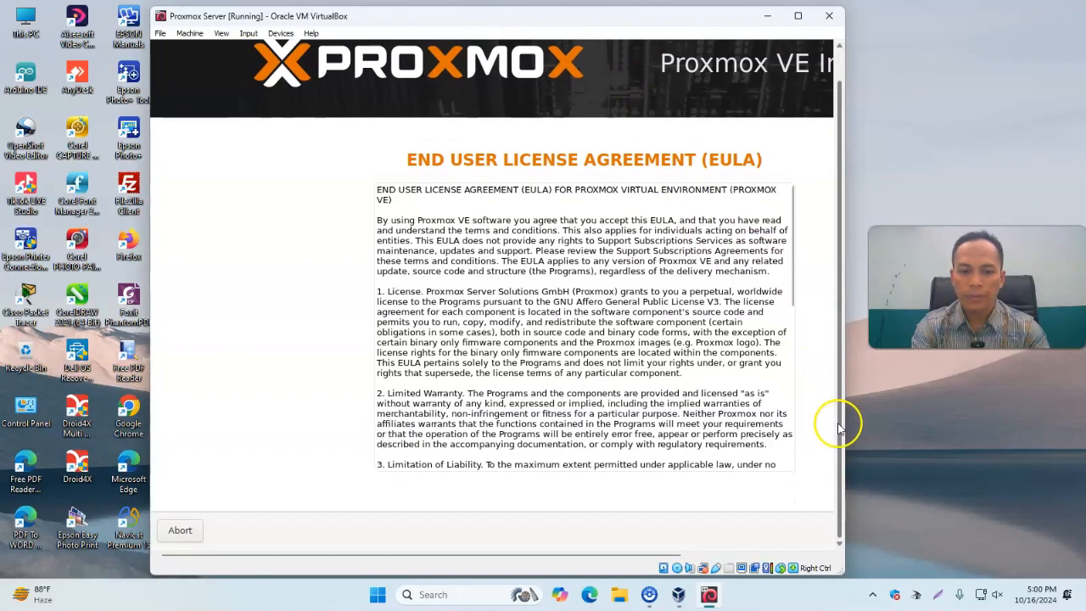
left_click_drag(151, 437, 55, 409)
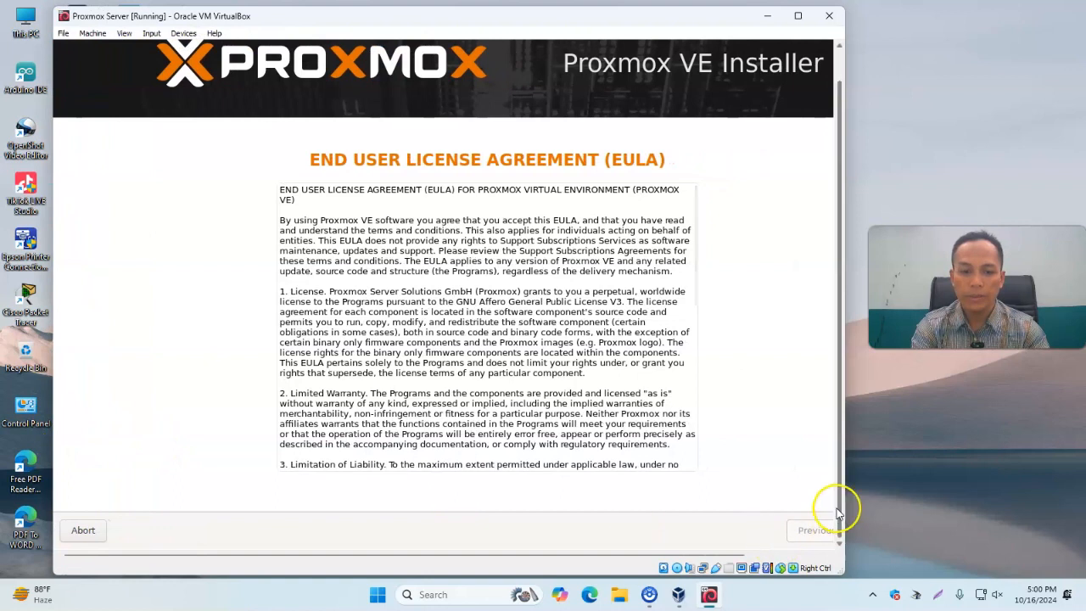
left_click_drag(844, 512, 960, 511)
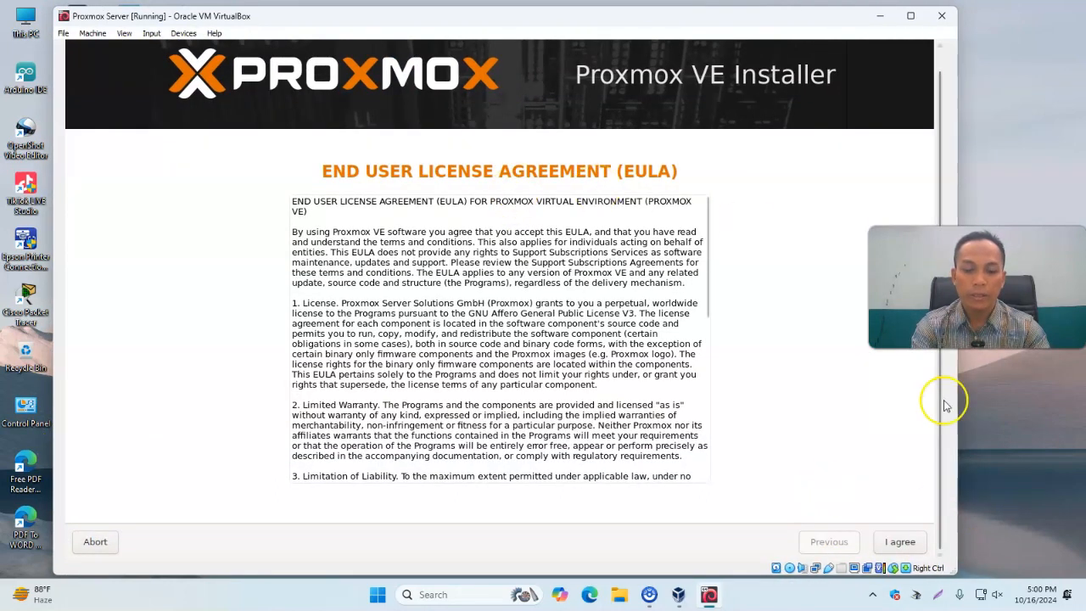
left_click(900, 542)
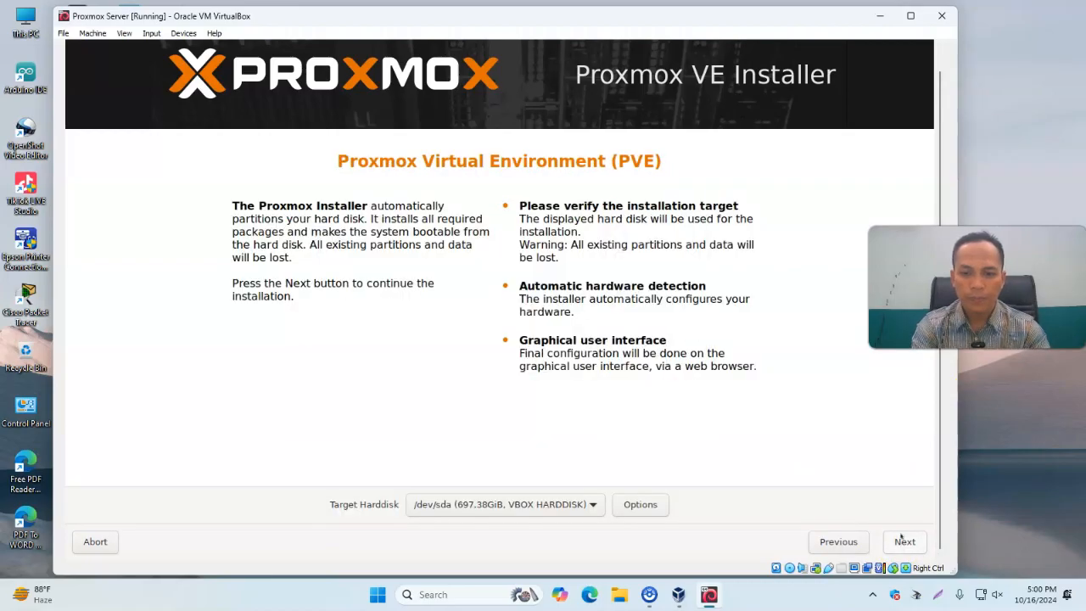
Keep /dev/sda as the target disk, set the country to Indonesia with Asia/Jakarta time zone, and continue
left_click(899, 541)
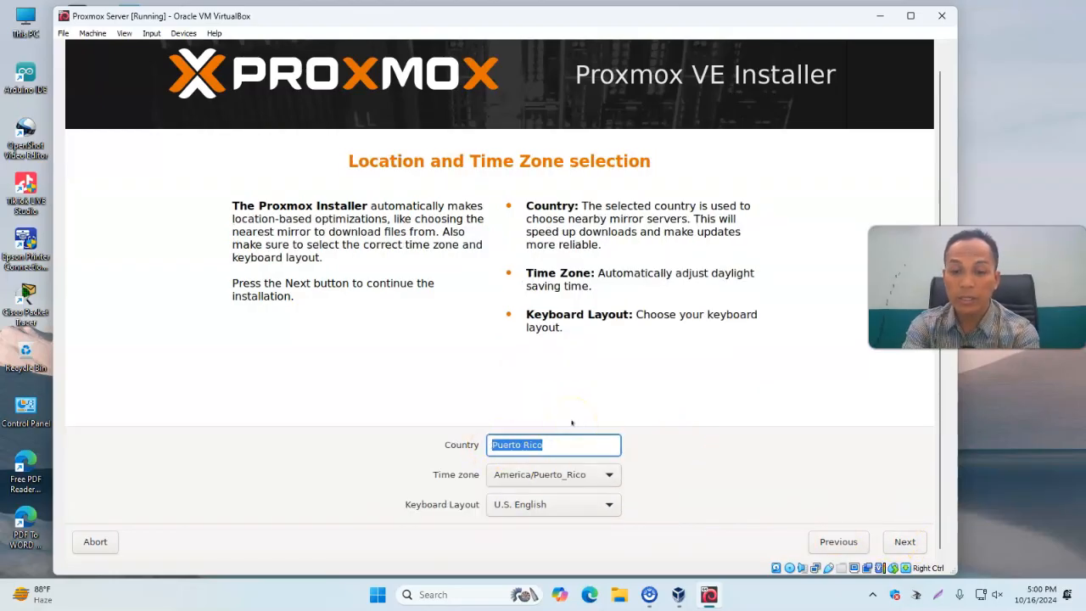
type("ind")
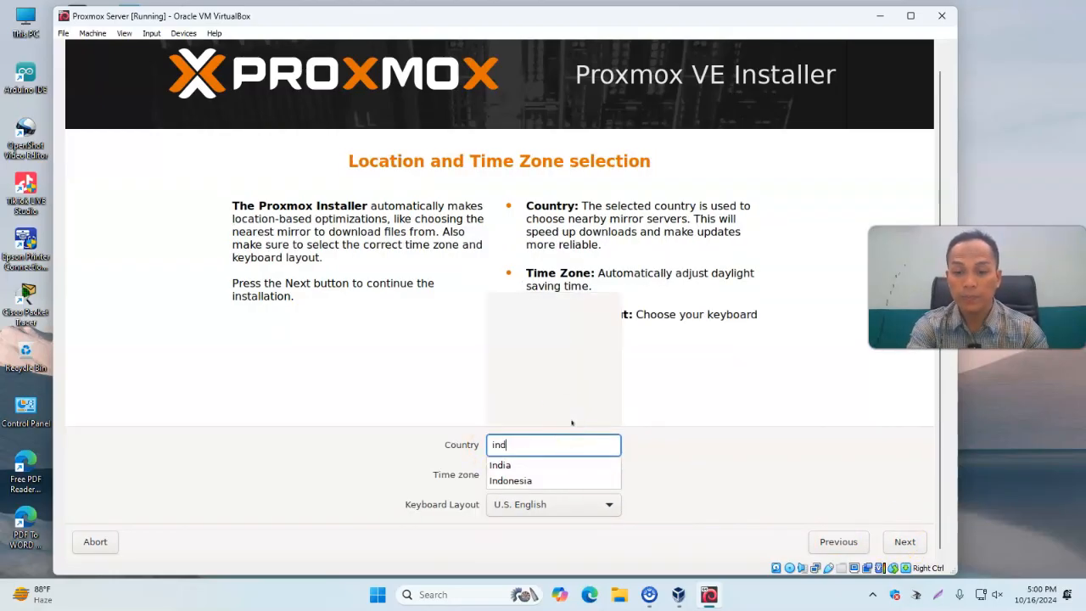
left_click(520, 480)
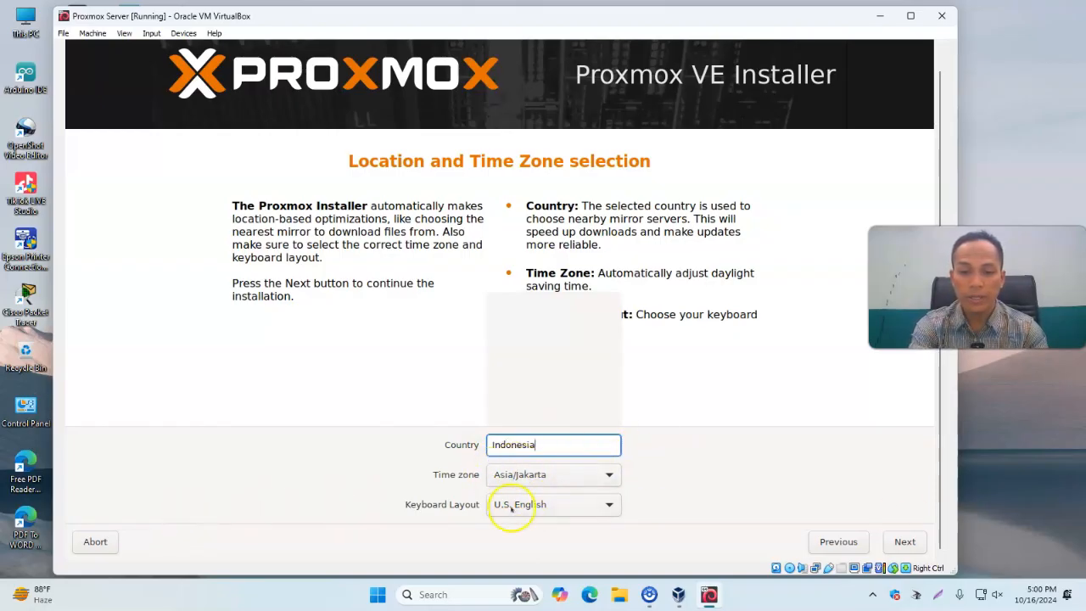
left_click(904, 541)
Enter and confirm the root password, fill in the administrator's e-mail address, and continue
left_click(514, 439)
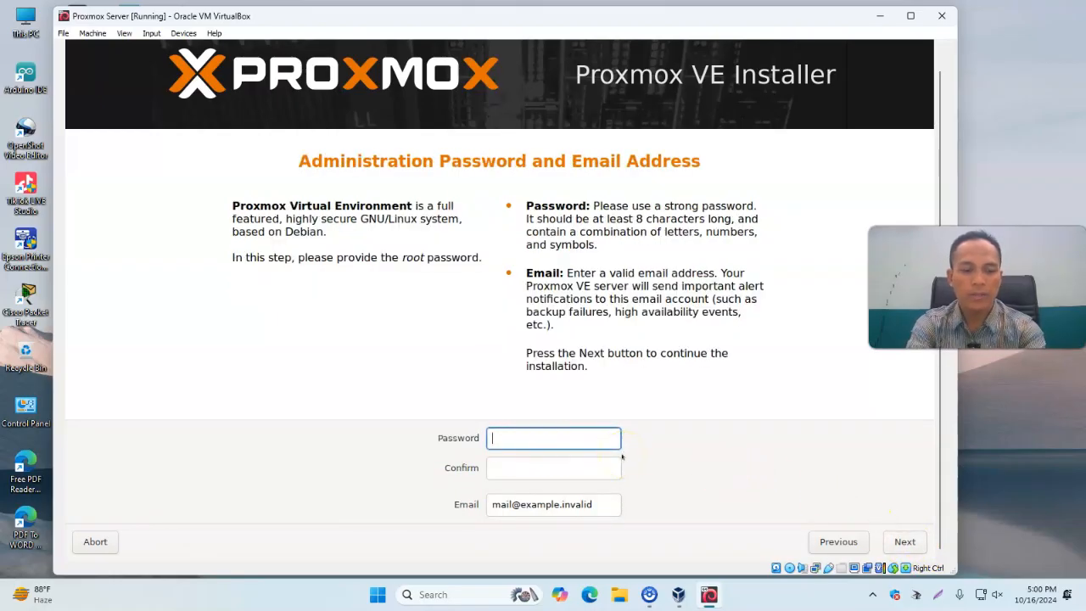
type("******")
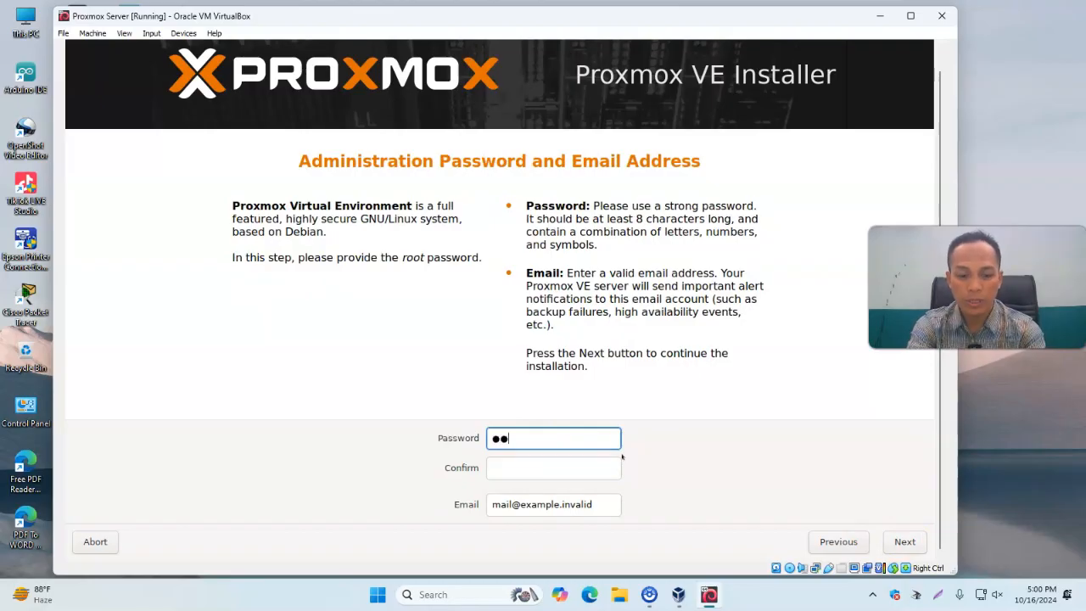
key("Tab")
type("*****")
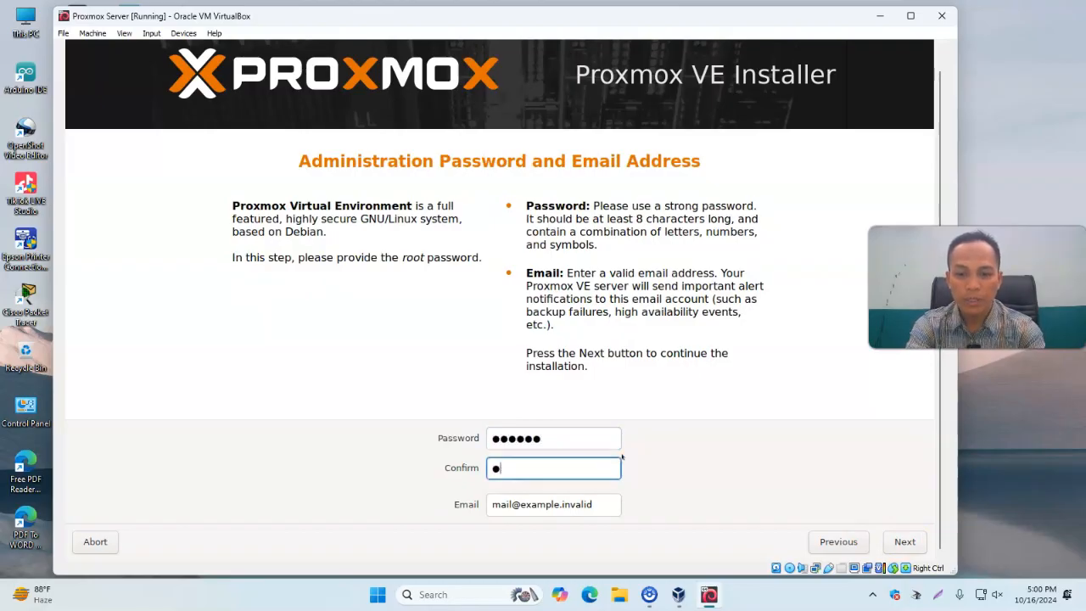
type("*")
key("Tab")
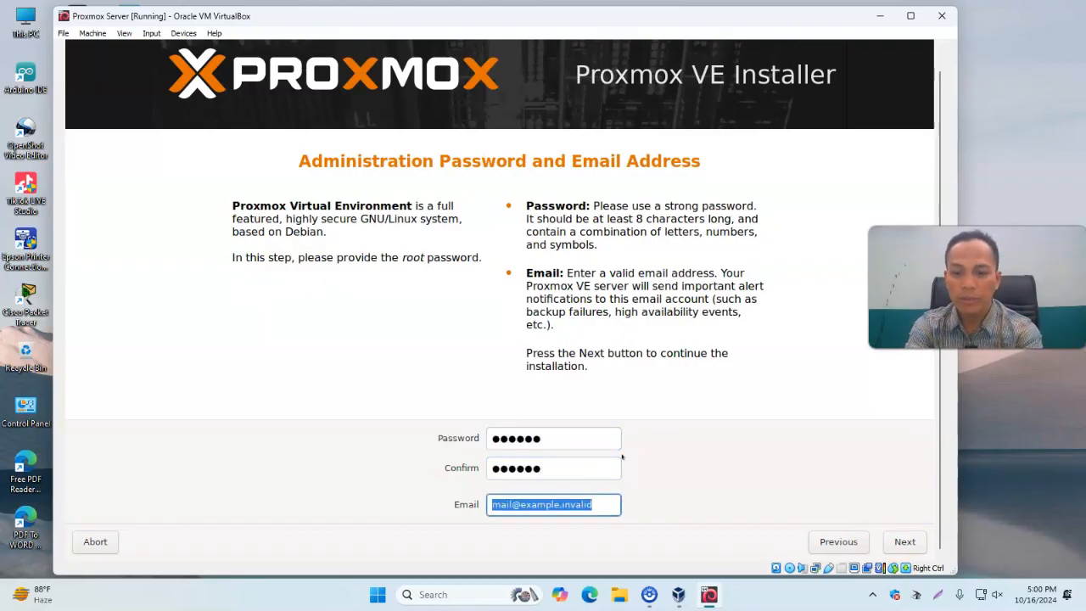
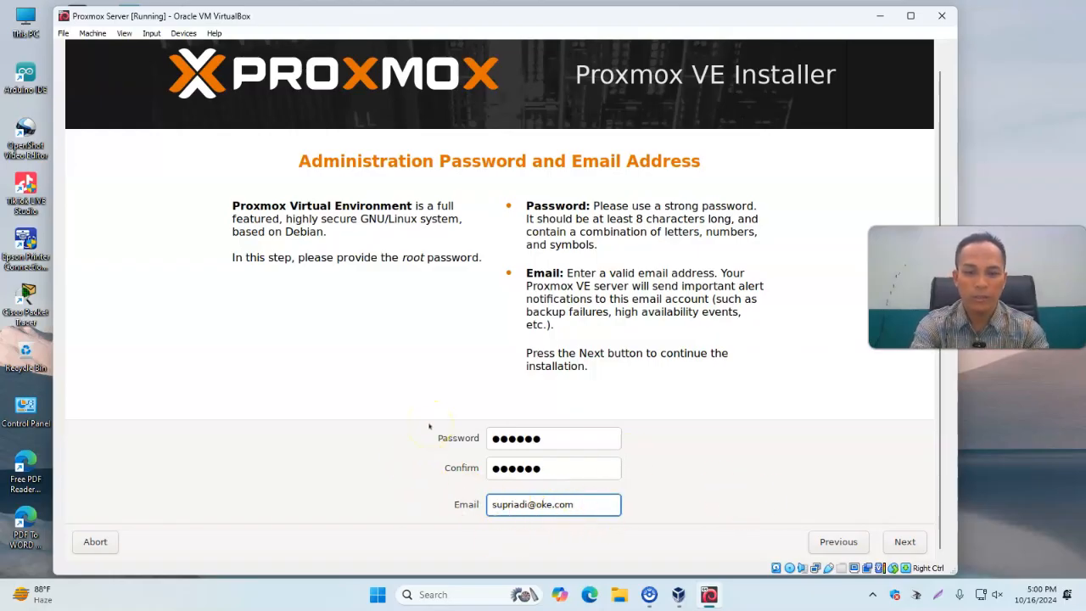
left_click(904, 541)
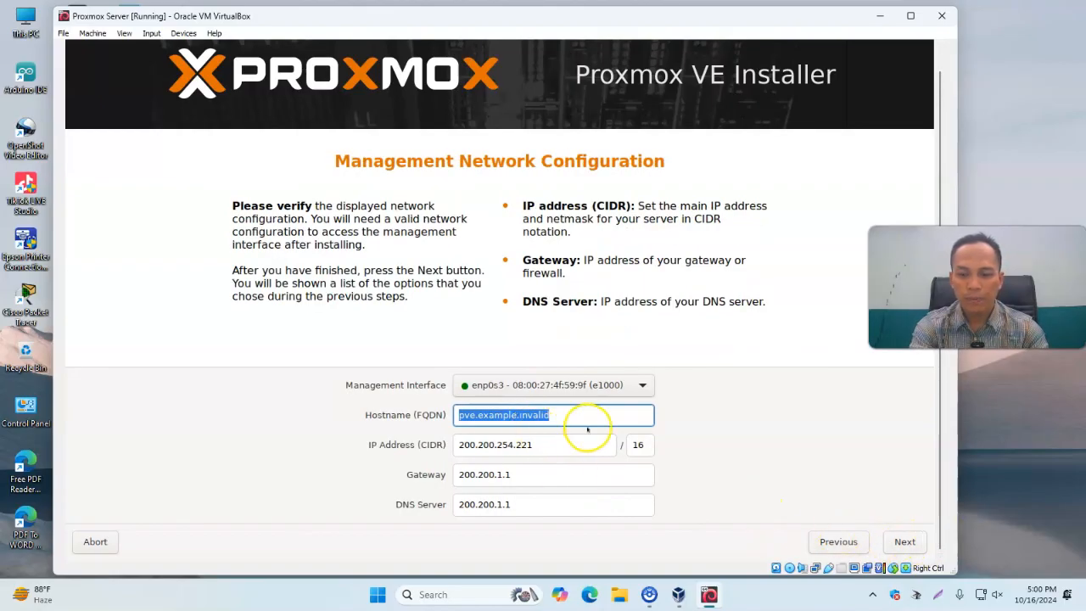
Set the hostname (FQDN) to server under the user's personal .net domain
type("serve")
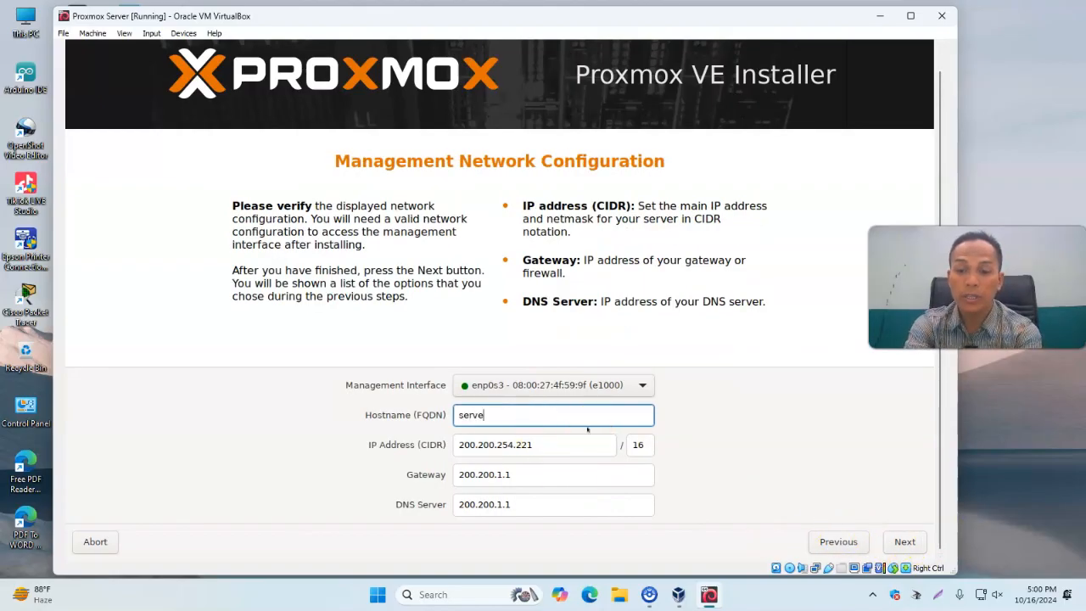
type("r.supriadi")
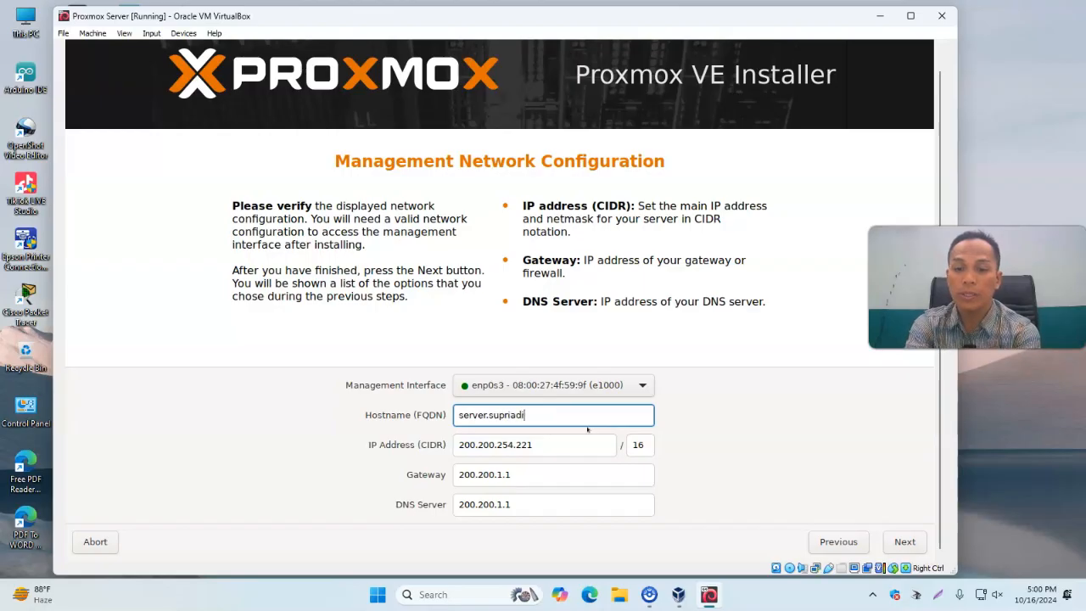
type(".net")
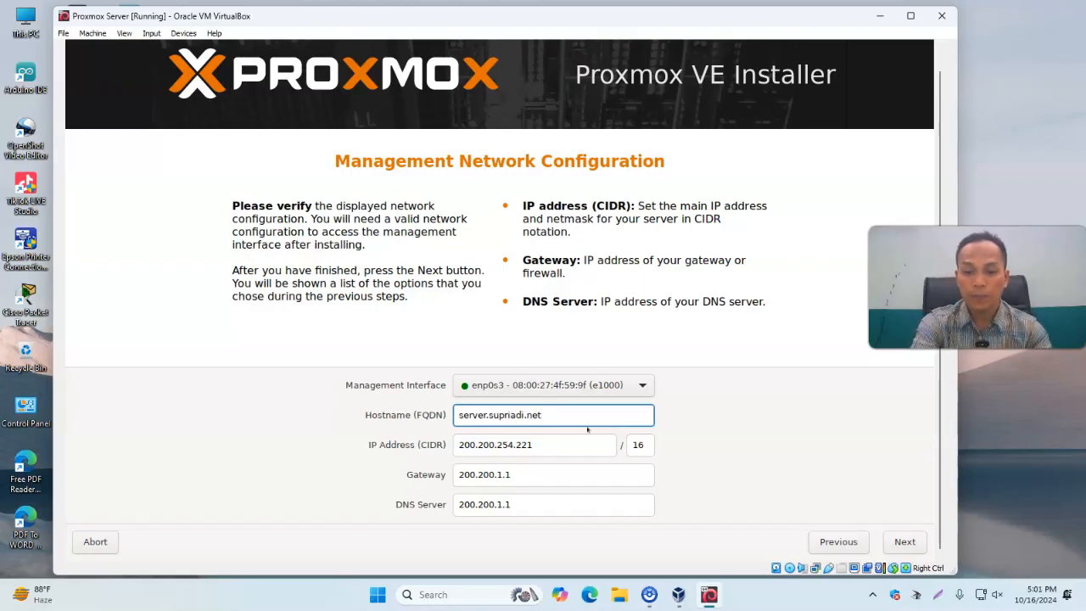
Review the IP address, netmask, gateway and DNS server fields of the management network
left_click(580, 447)
left_click(563, 475)
left_click(560, 501)
left_click(557, 473)
left_click(604, 449)
left_click(639, 445)
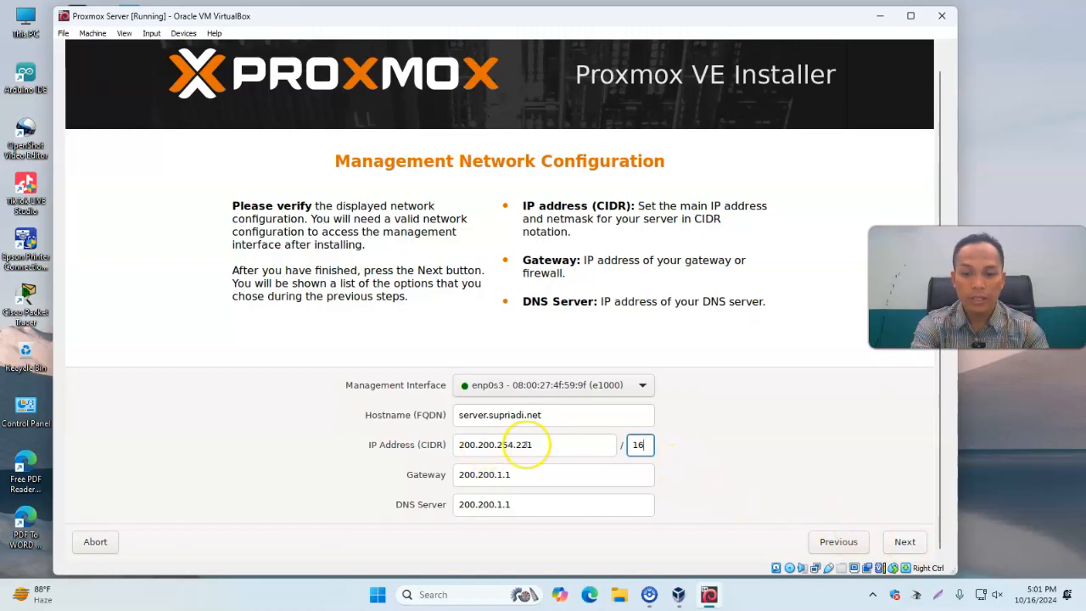
left_click_drag(546, 449, 445, 446)
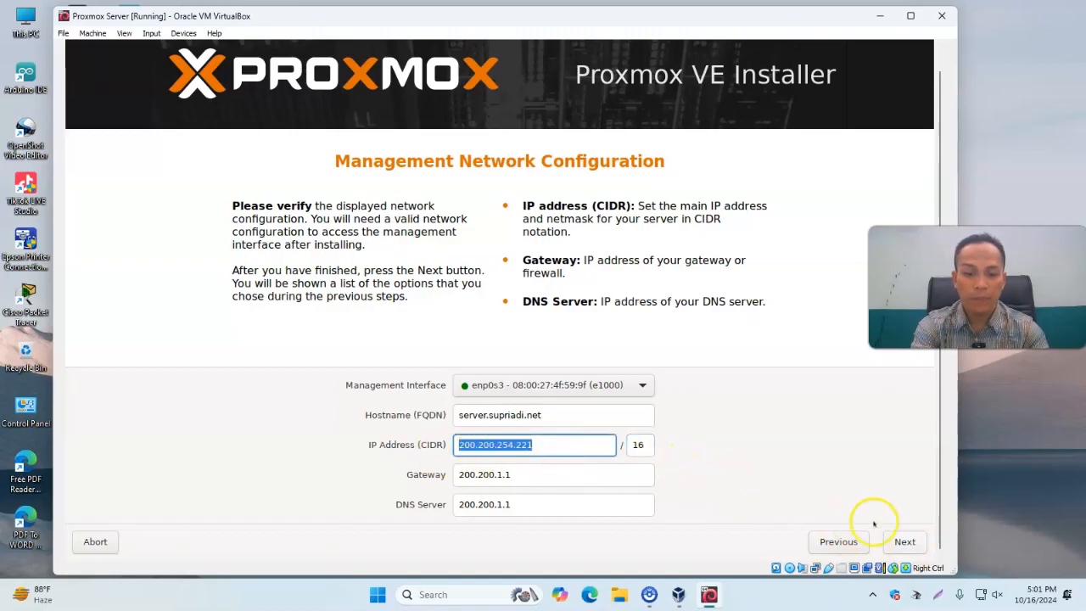
Proceed to the summary and start the installation with automatic reboot enabled
left_click(904, 541)
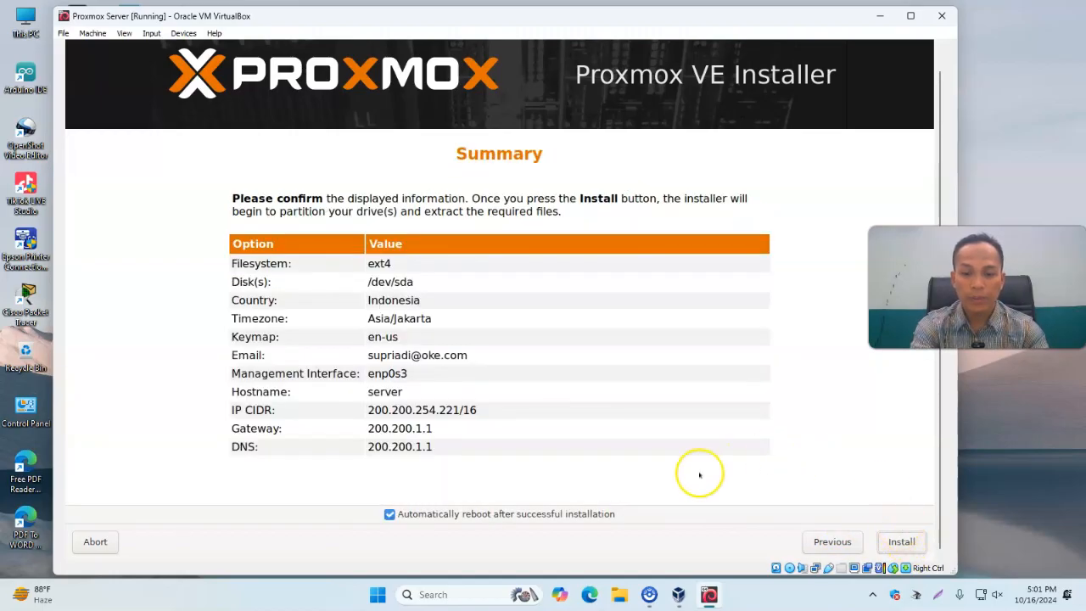
left_click(902, 542)
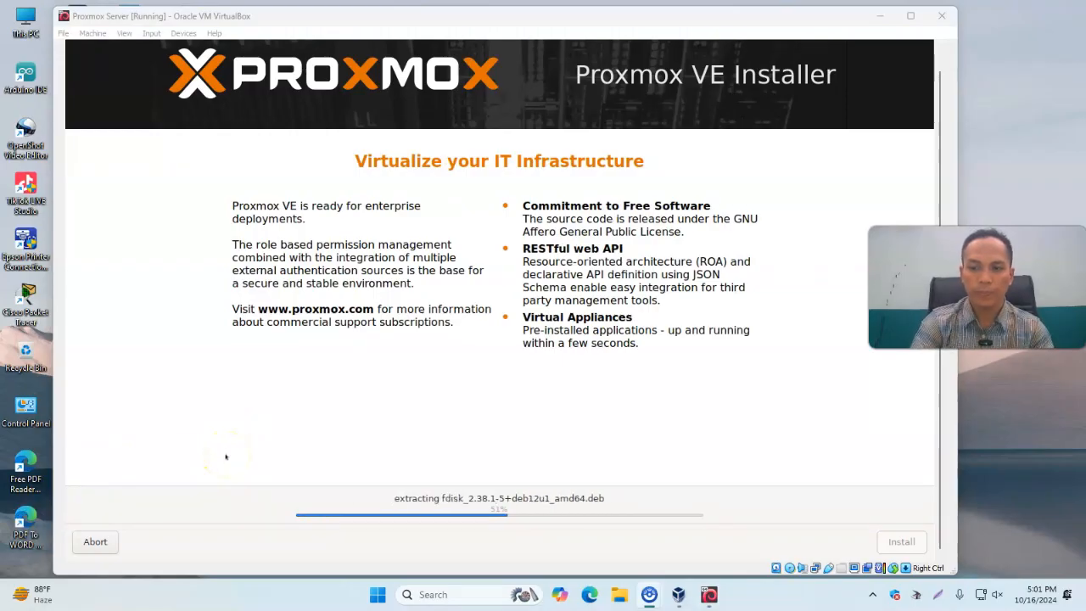
left_click(552, 20)
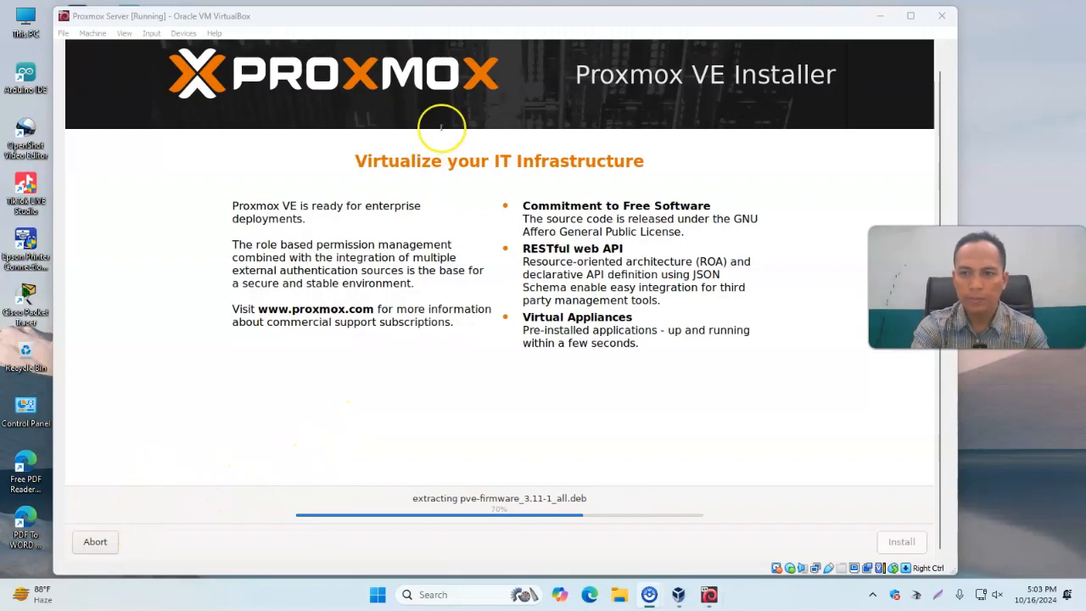
left_click(479, 21)
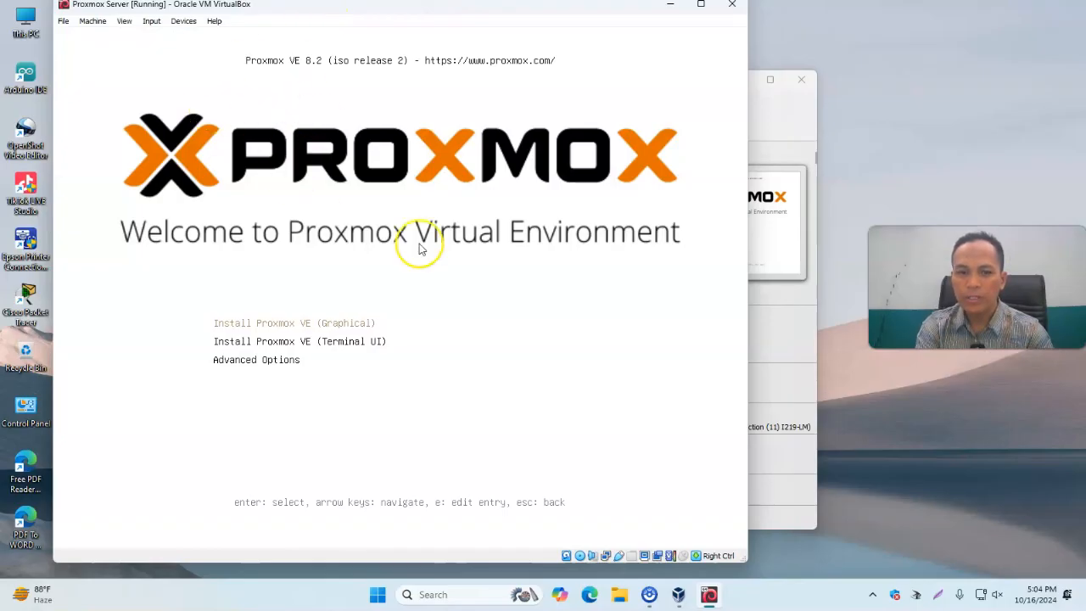
Remove the installer disk from the VM's virtual optical drive
left_click(184, 23)
mouse_move(221, 37)
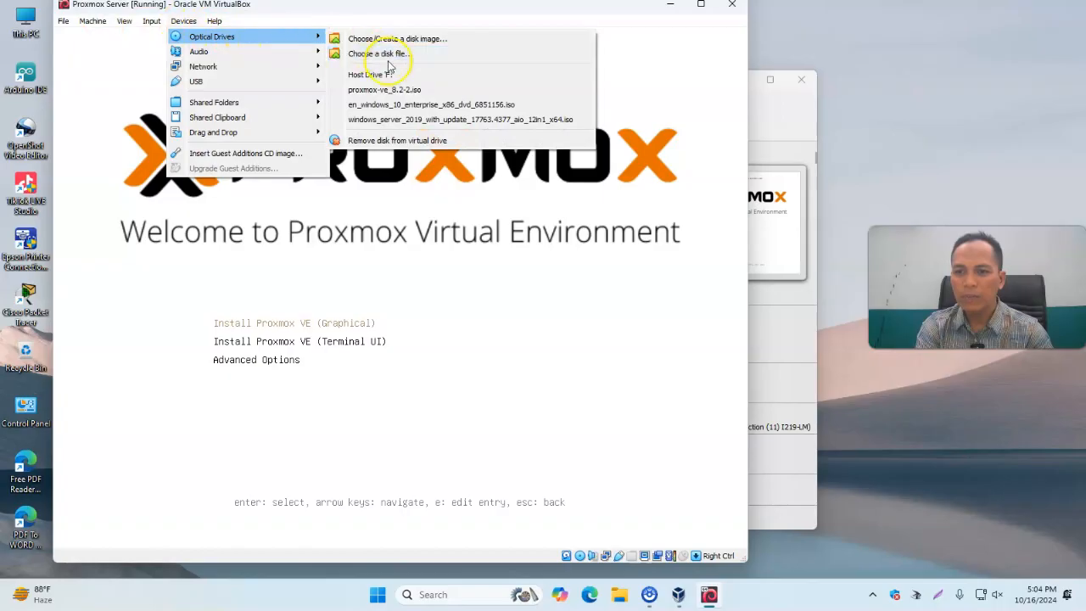
left_click(386, 141)
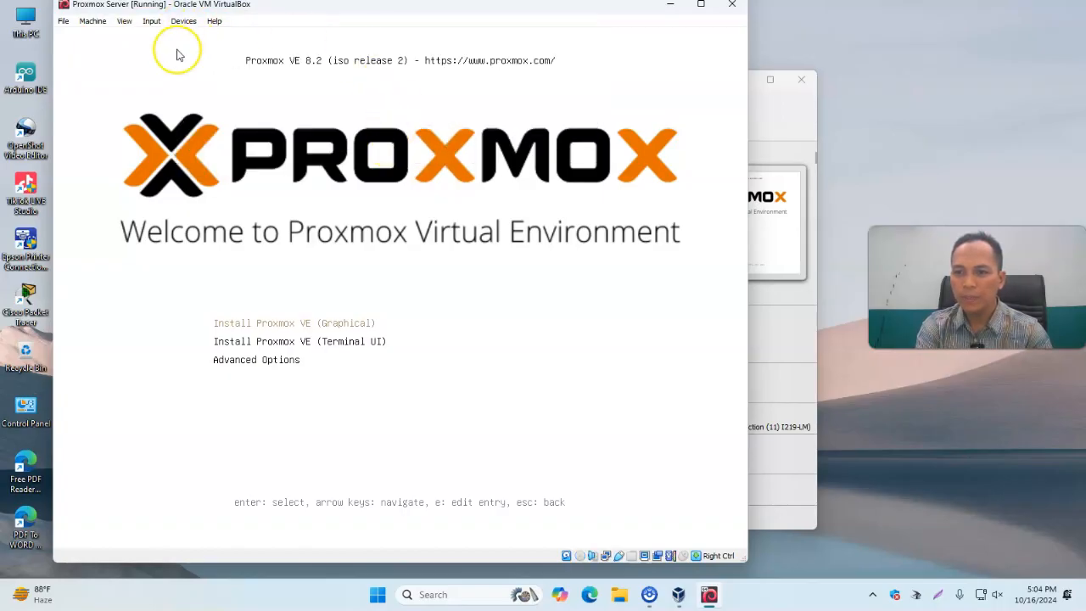
Reset the virtual machine and boot the Proxmox VE GNU/Linux entry
left_click(91, 21)
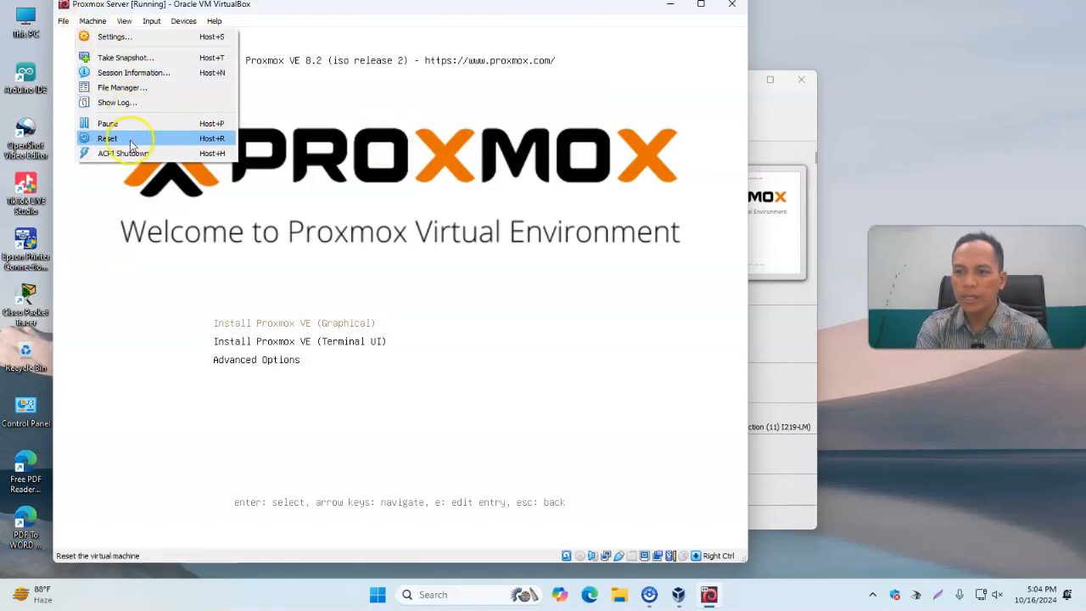
left_click(114, 138)
left_click(387, 335)
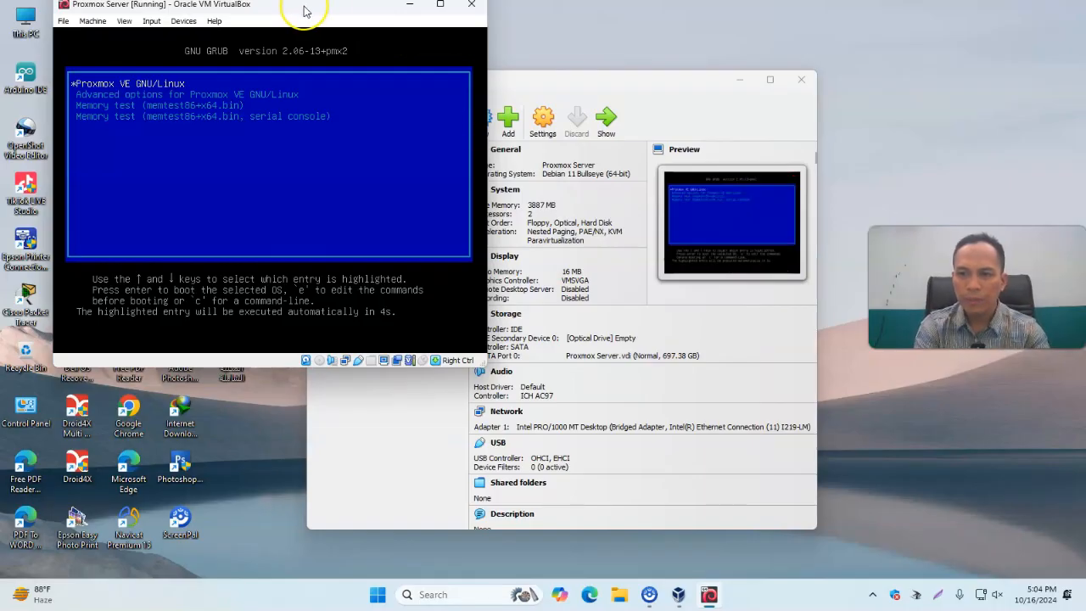
key("Return")
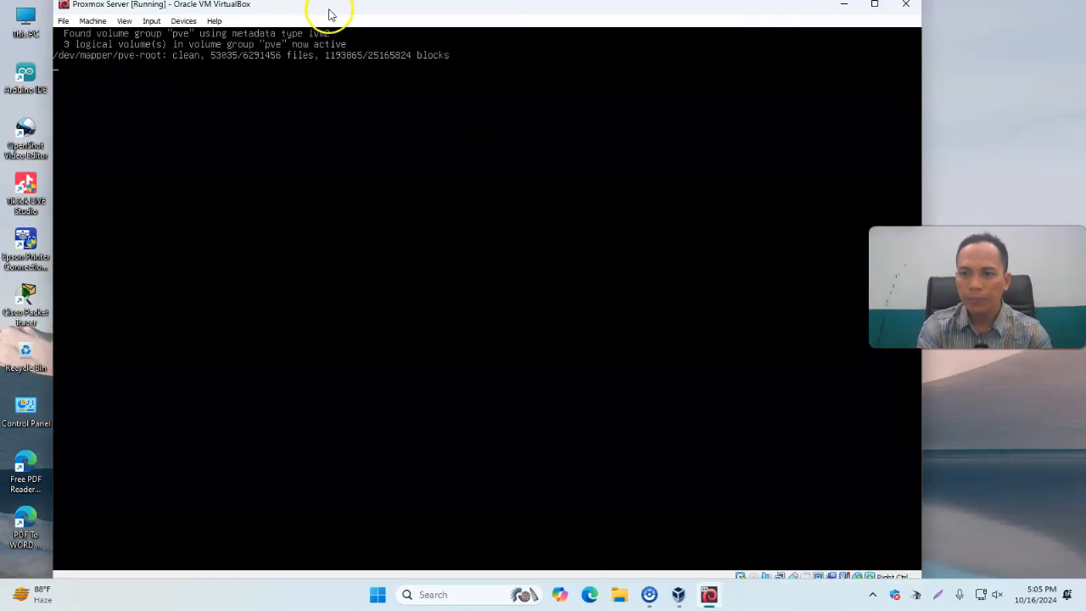
left_click(348, 38)
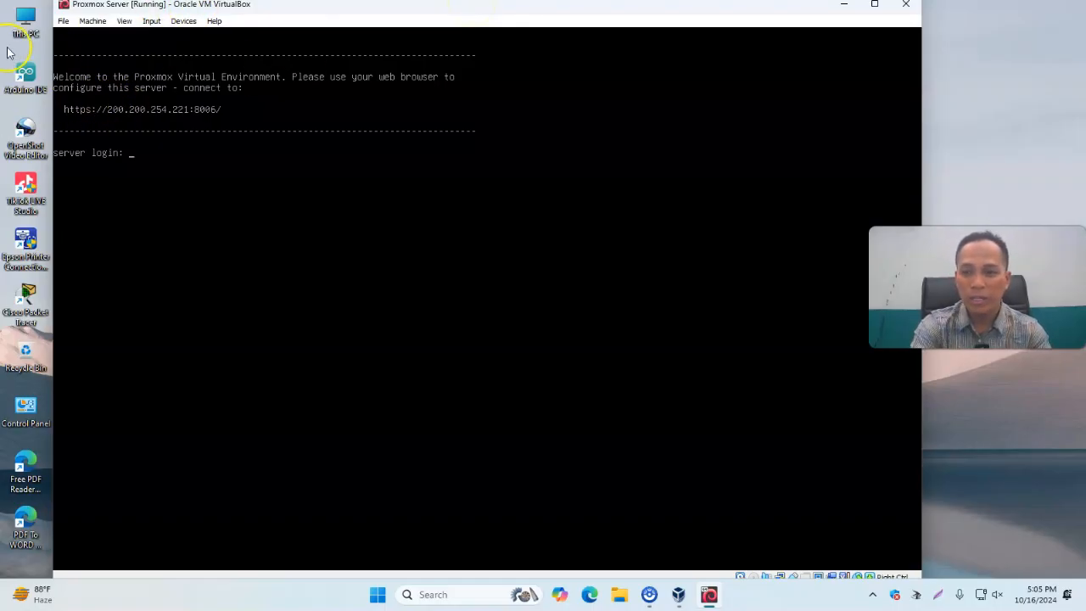
Switch to Google Chrome via the Start search and place its window beside the VM
left_click(379, 597)
type("cho")
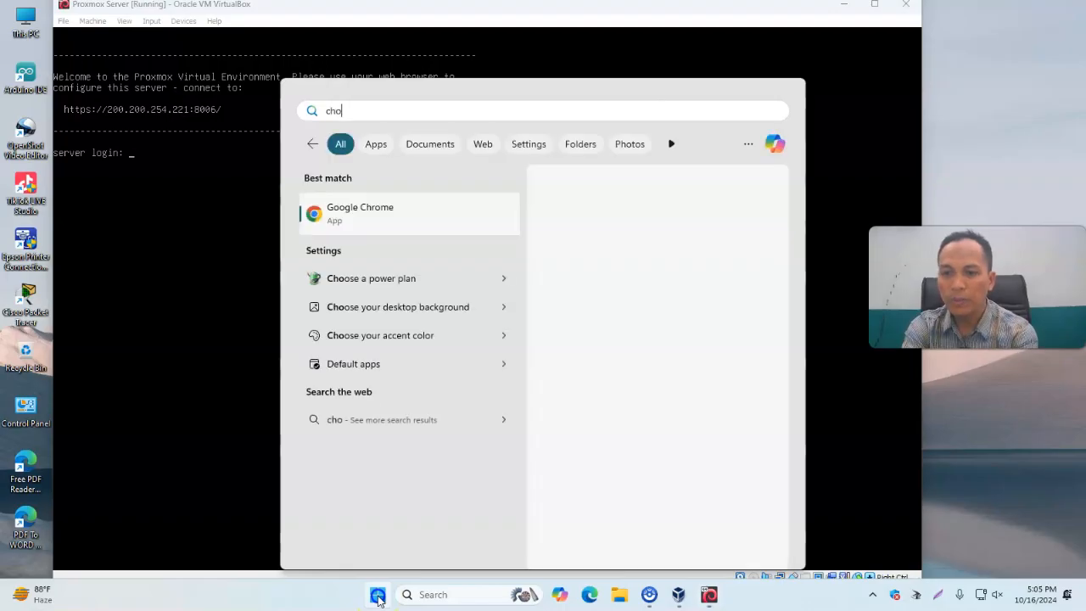
left_click(415, 217)
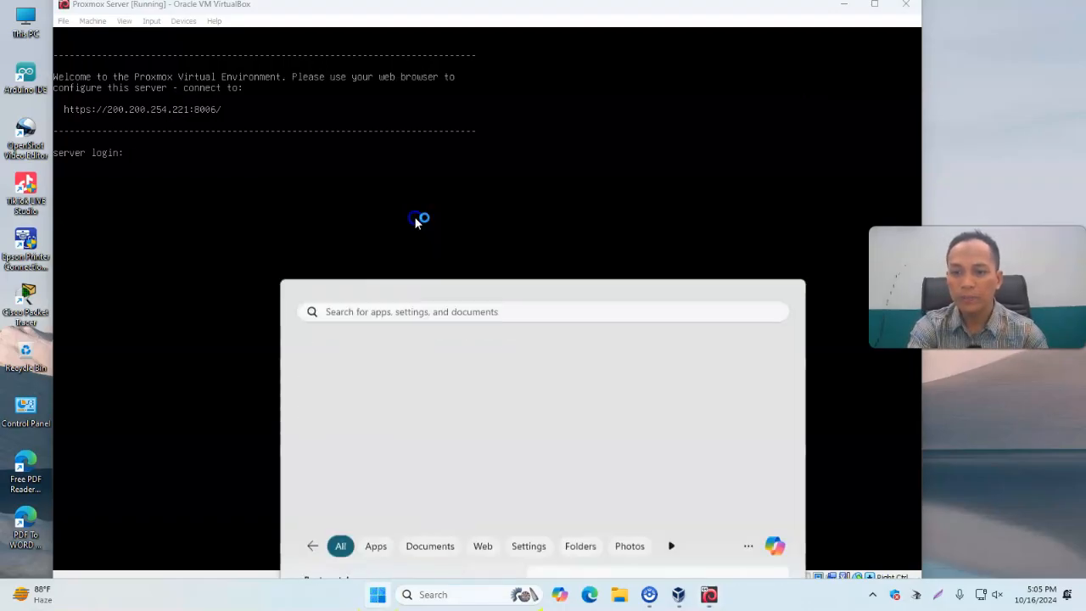
left_click(700, 269)
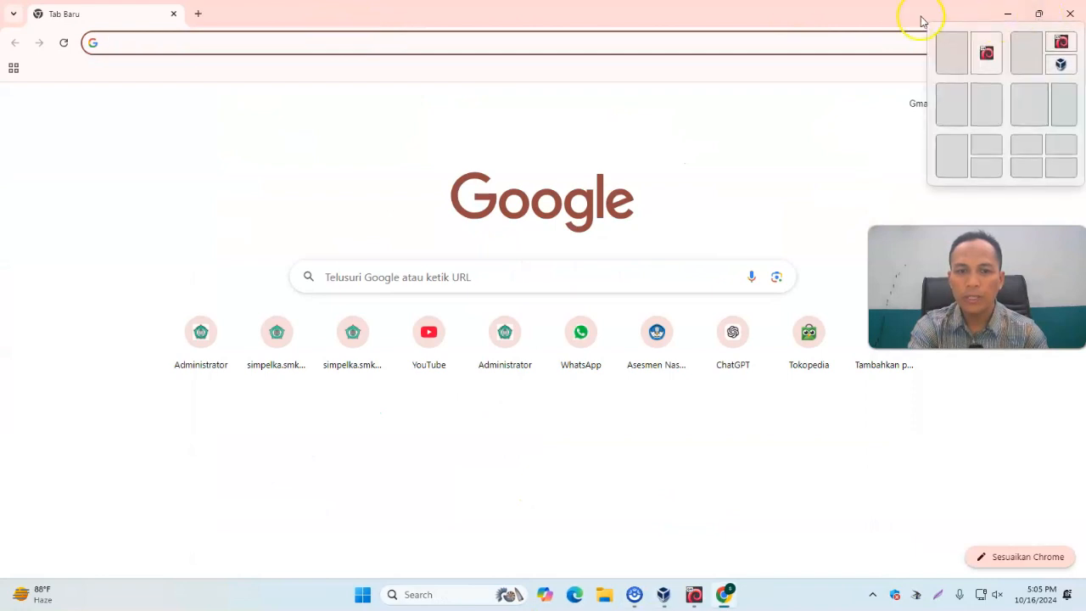
left_click_drag(863, 27, 454, 152)
Open the Proxmox web address 200.200.254.221:8006 in the browser
type("200.200")
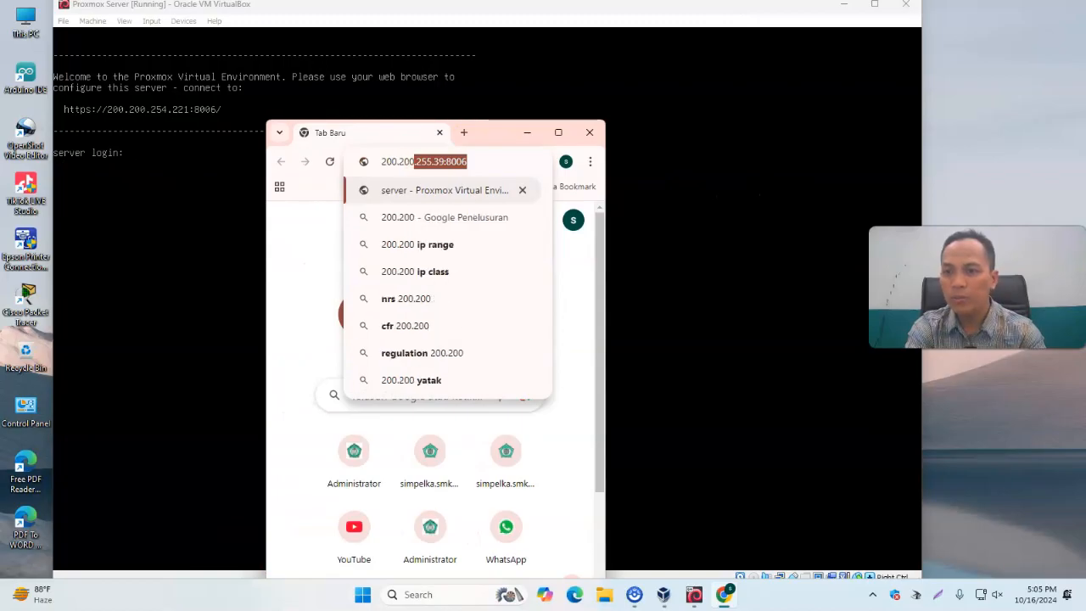
type(".254")
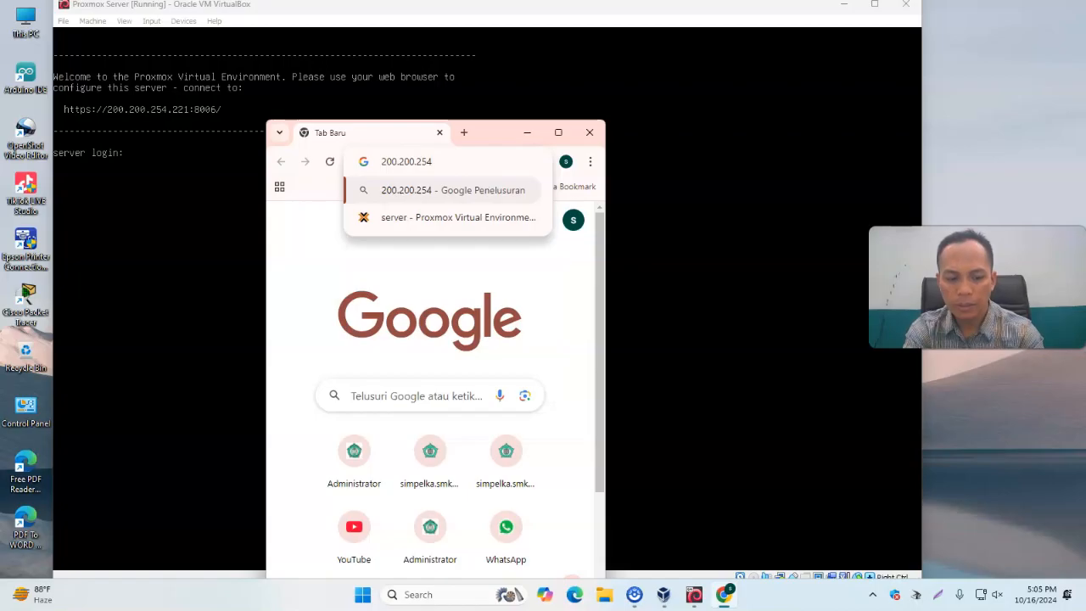
type(".221:8006")
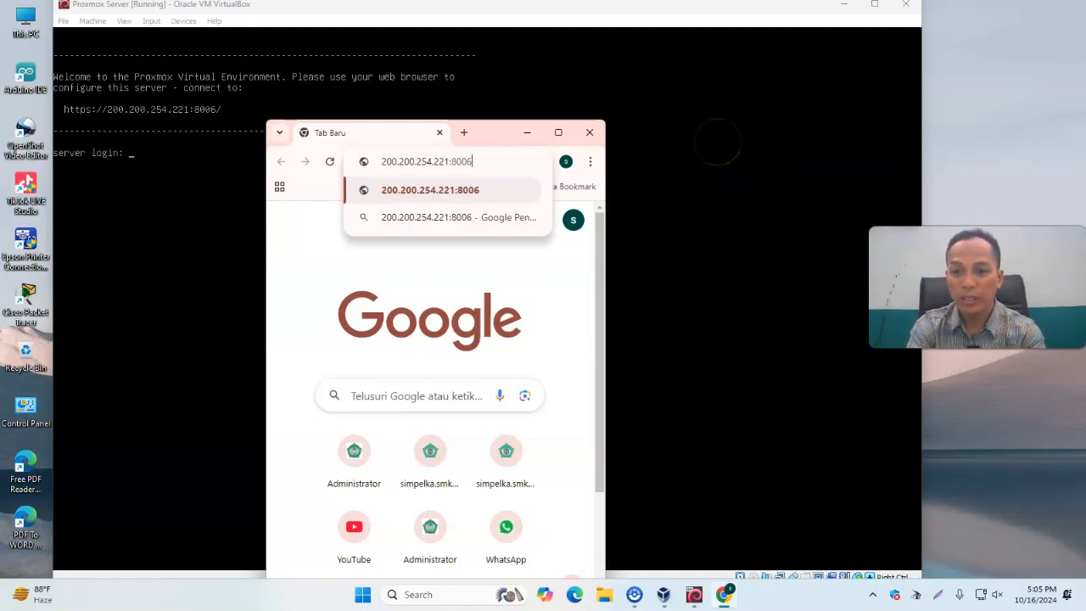
key("Return")
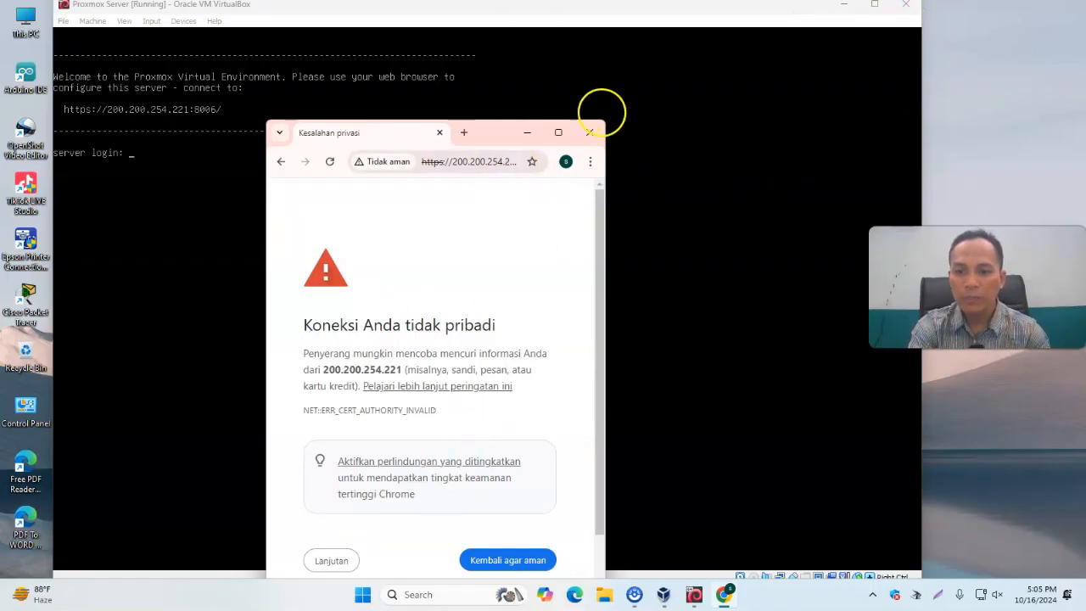
Maximize the browser window and proceed past the certificate privacy warning to the site
left_click(557, 131)
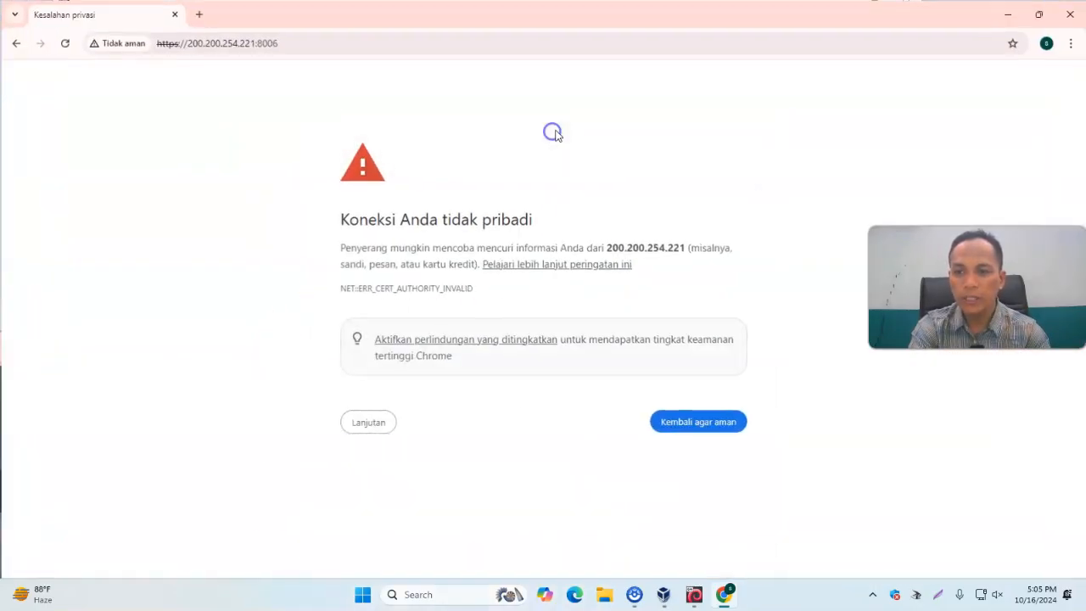
left_click(379, 429)
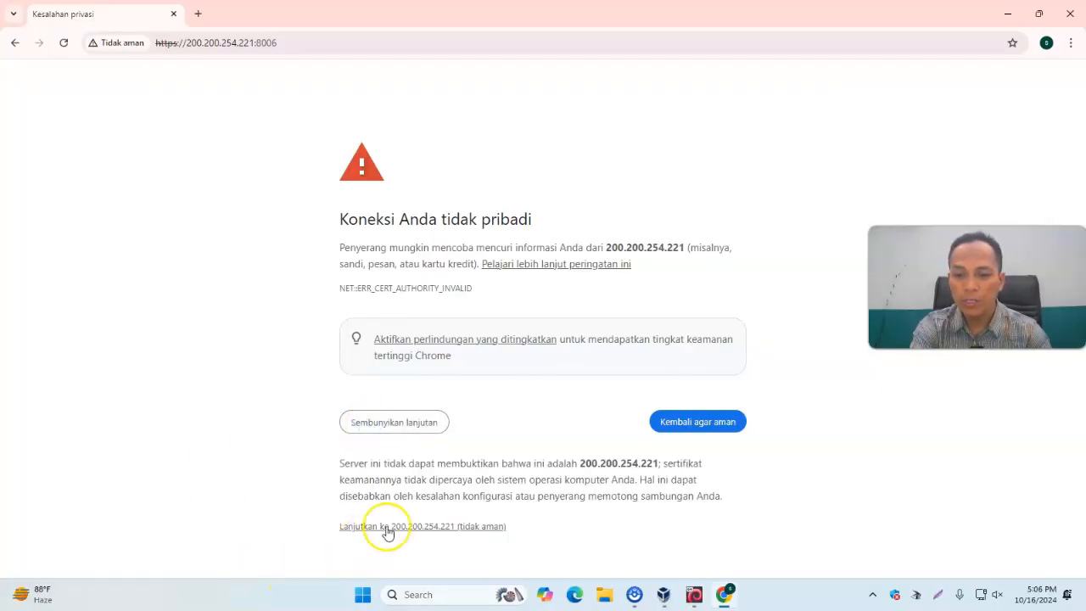
left_click(446, 531)
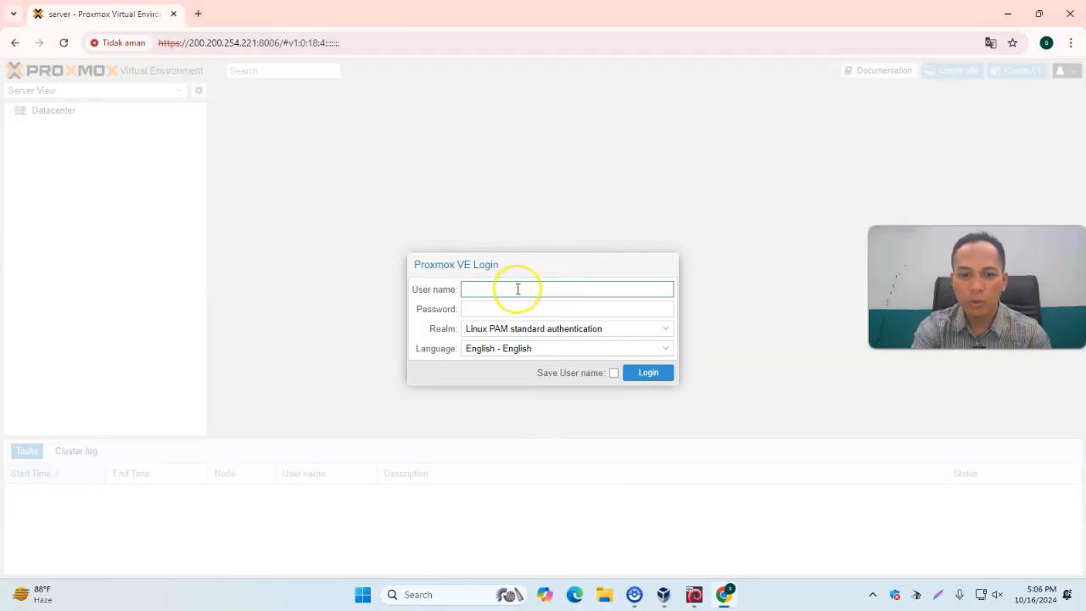
Log in to Proxmox VE as root with the account password and dismiss the subscription notice
type("root")
key("Tab")
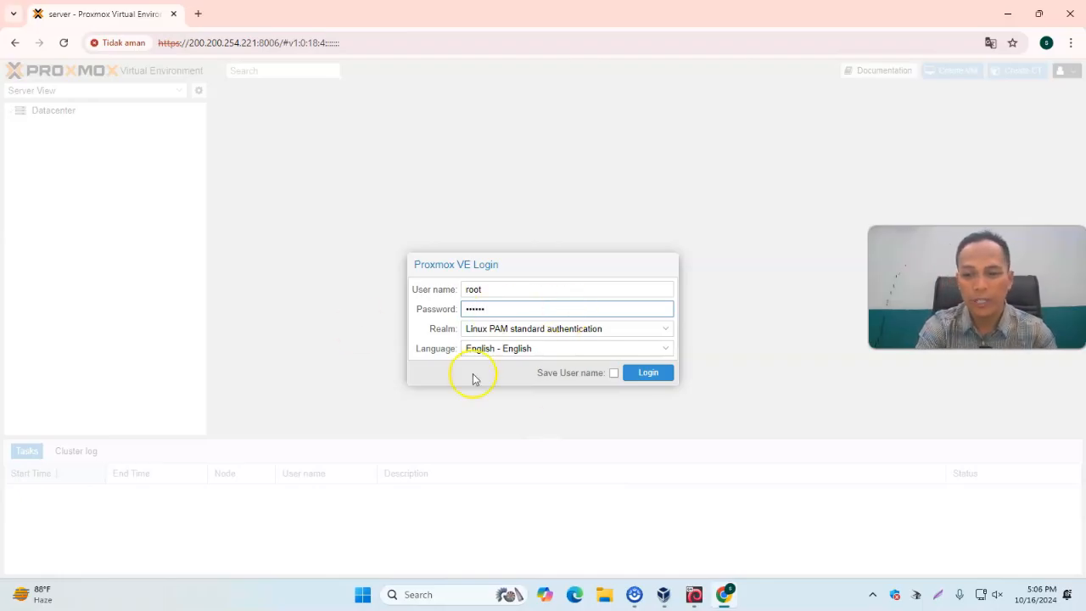
left_click(663, 375)
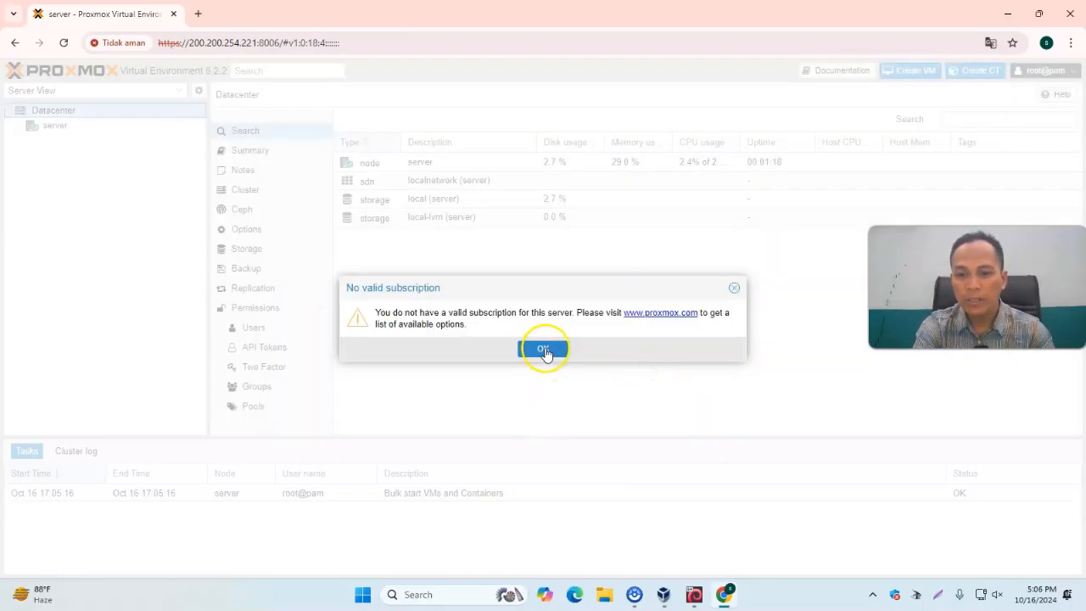
left_click(540, 356)
Expand the server node and open the ISO Images section of the local storage
left_click(23, 126)
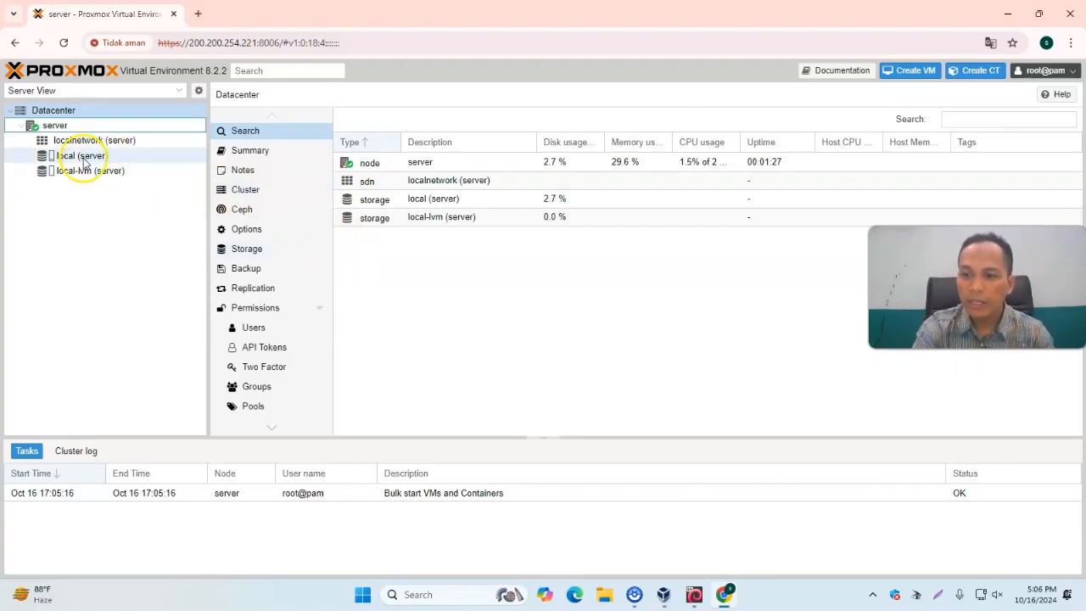
mouse_move(85, 163)
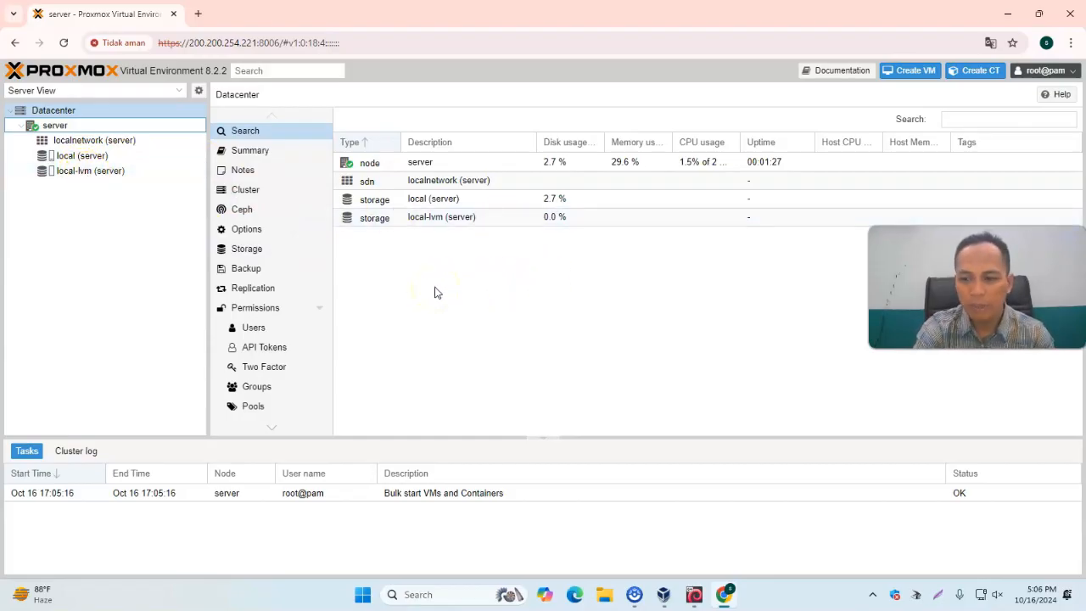
mouse_move(69, 144)
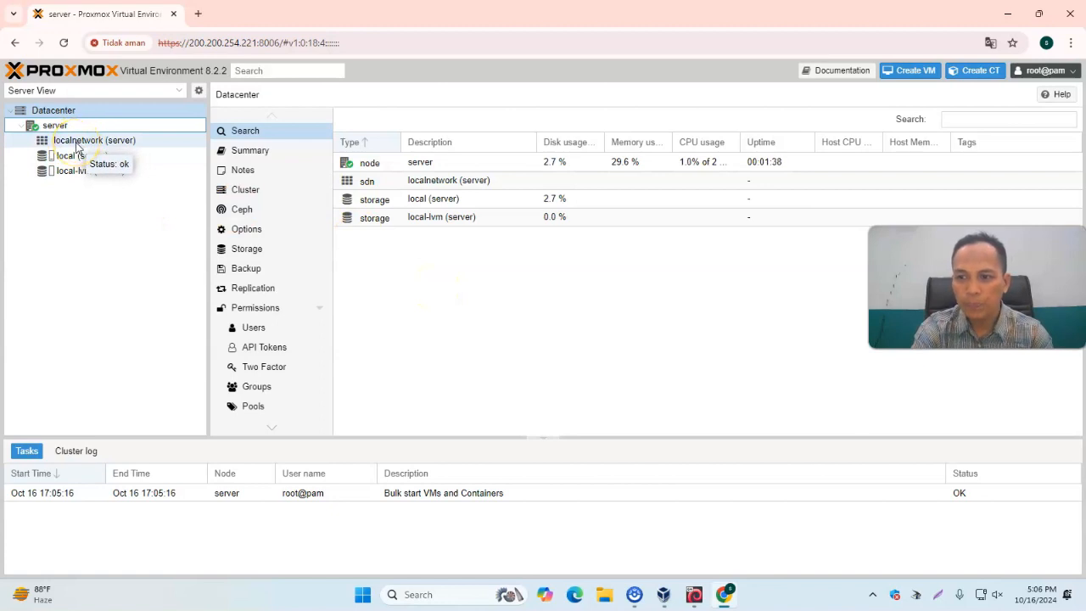
left_click(76, 143)
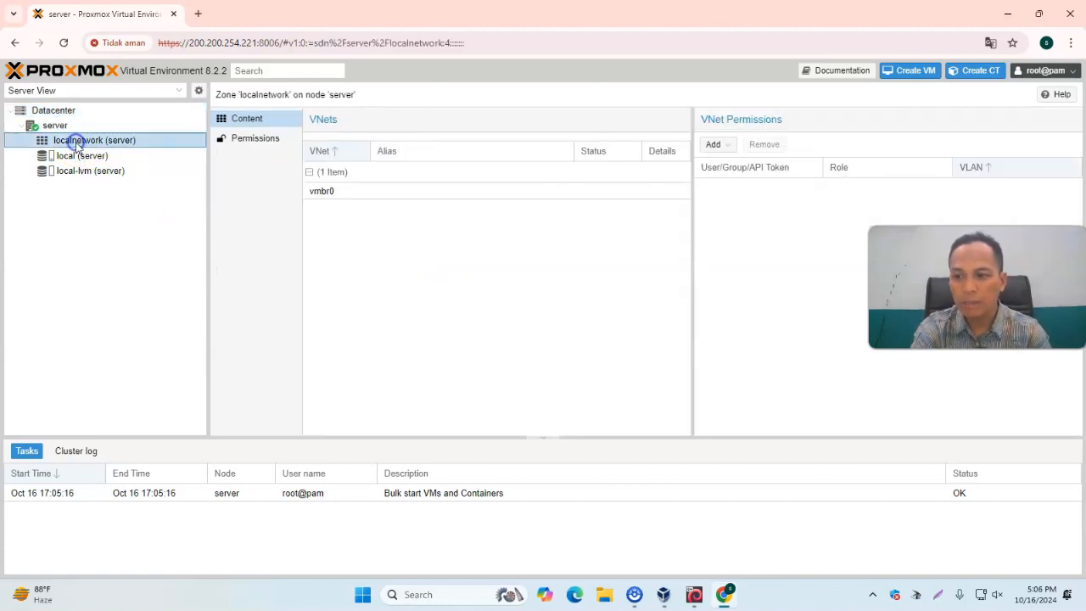
left_click(77, 156)
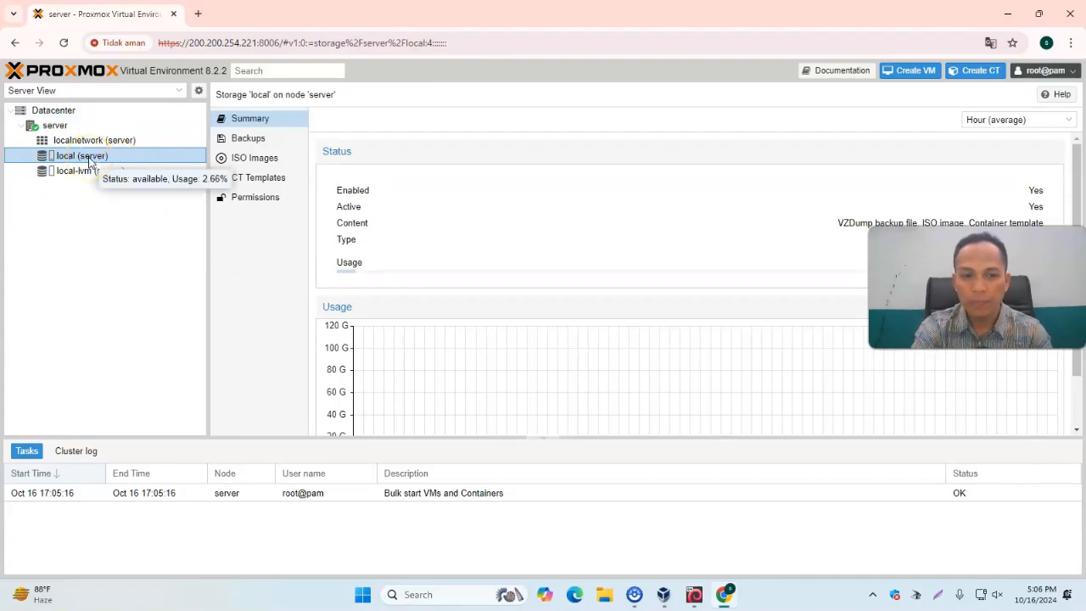
left_click(262, 162)
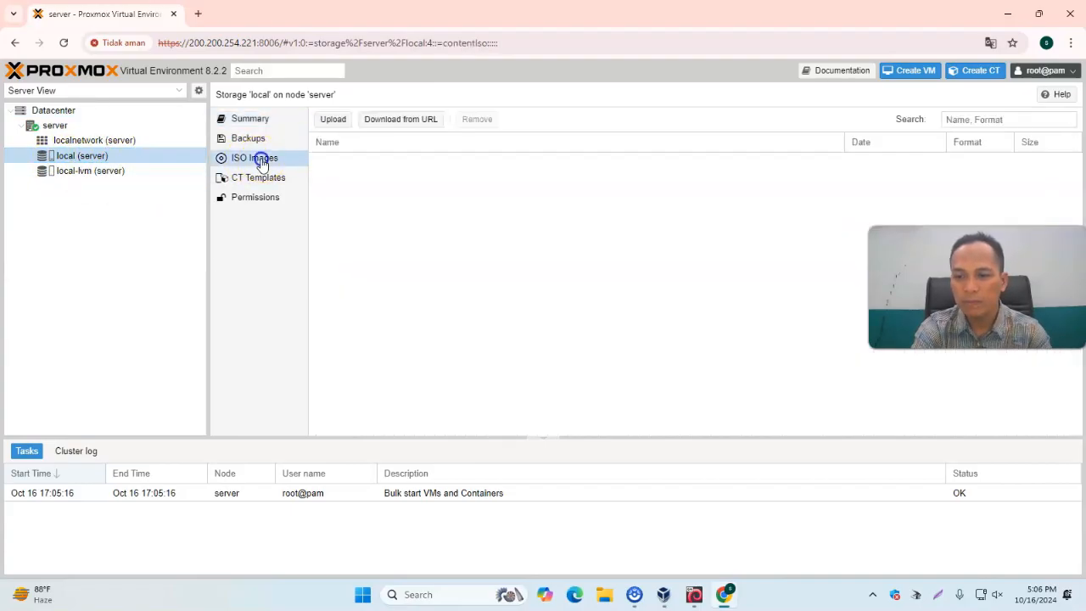
Upload Mikrotik-5.20_Full_Lev6.iso to the local storage's ISO images and close the task viewer
left_click(333, 123)
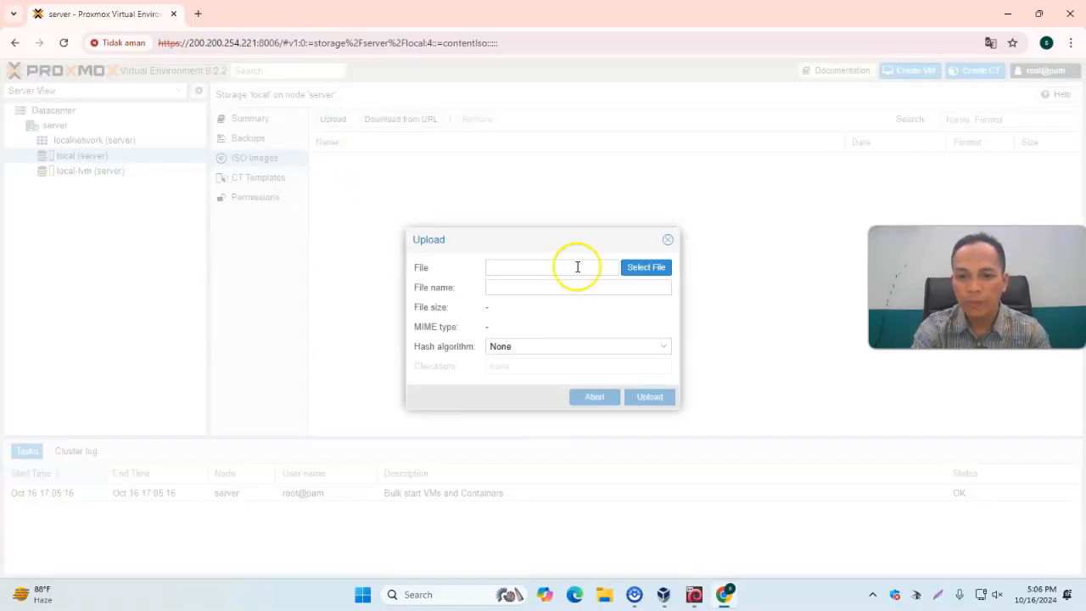
left_click(646, 270)
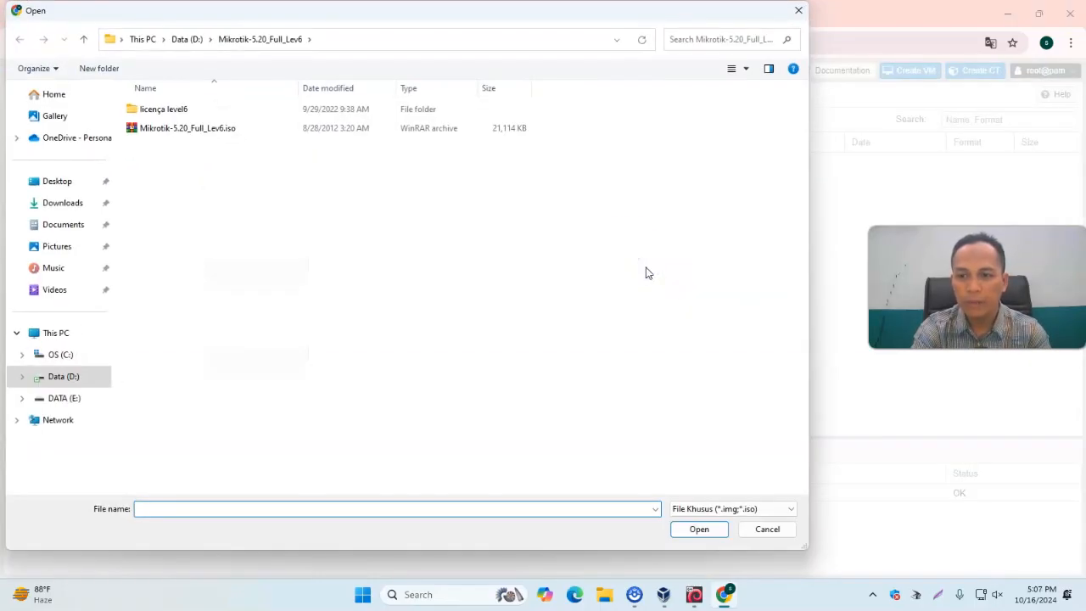
left_click(178, 131)
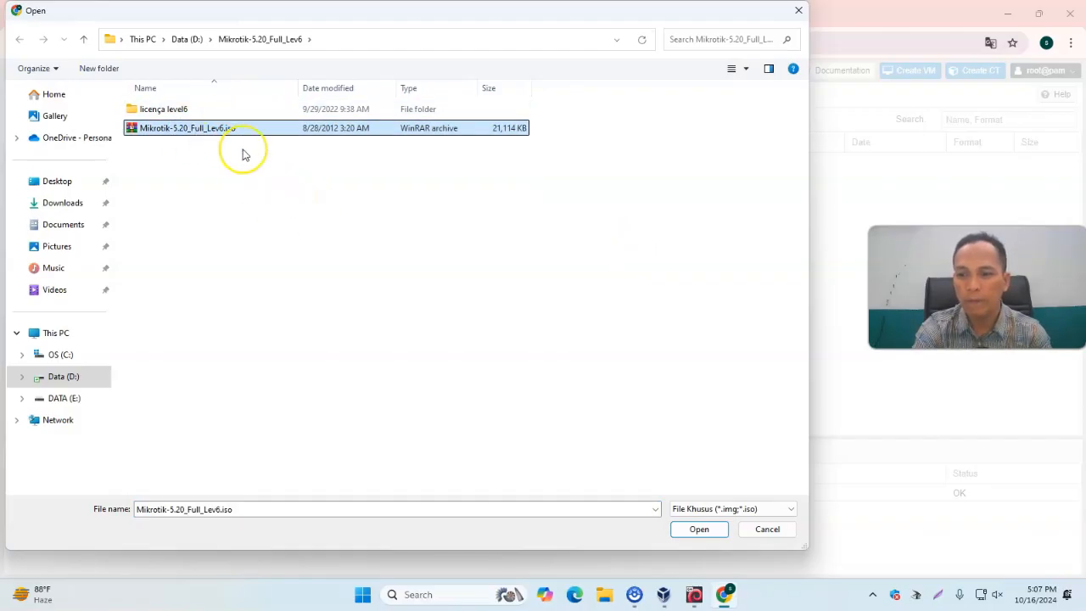
left_click(698, 528)
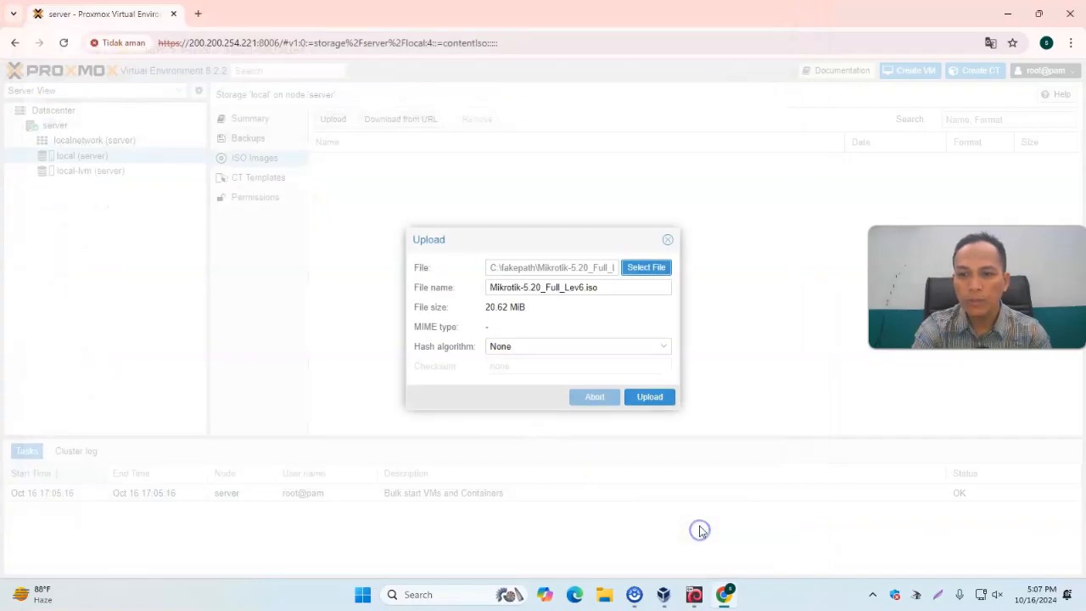
left_click(659, 404)
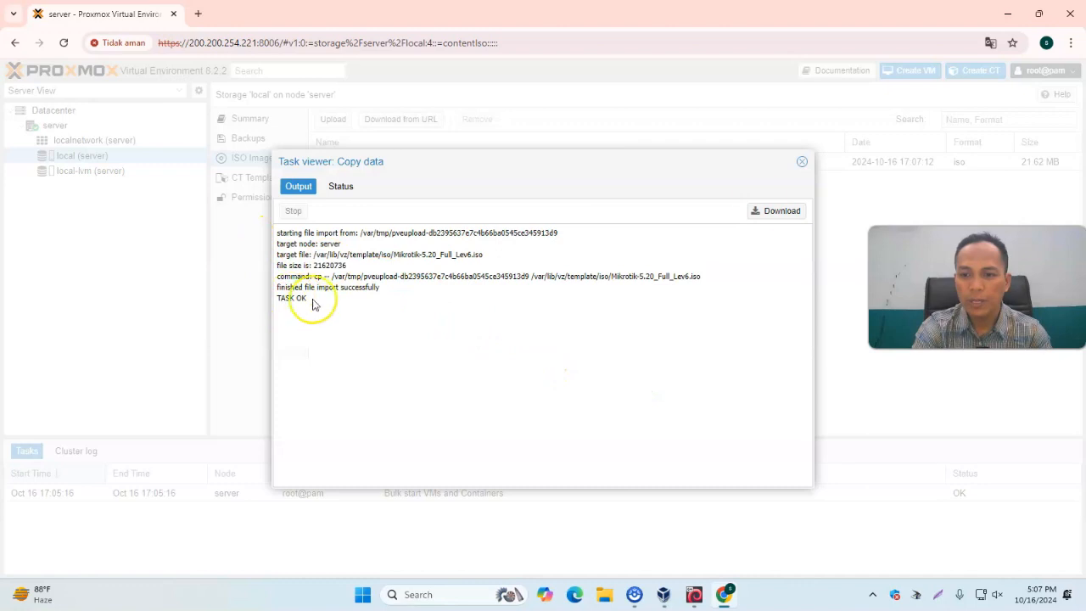
left_click(802, 161)
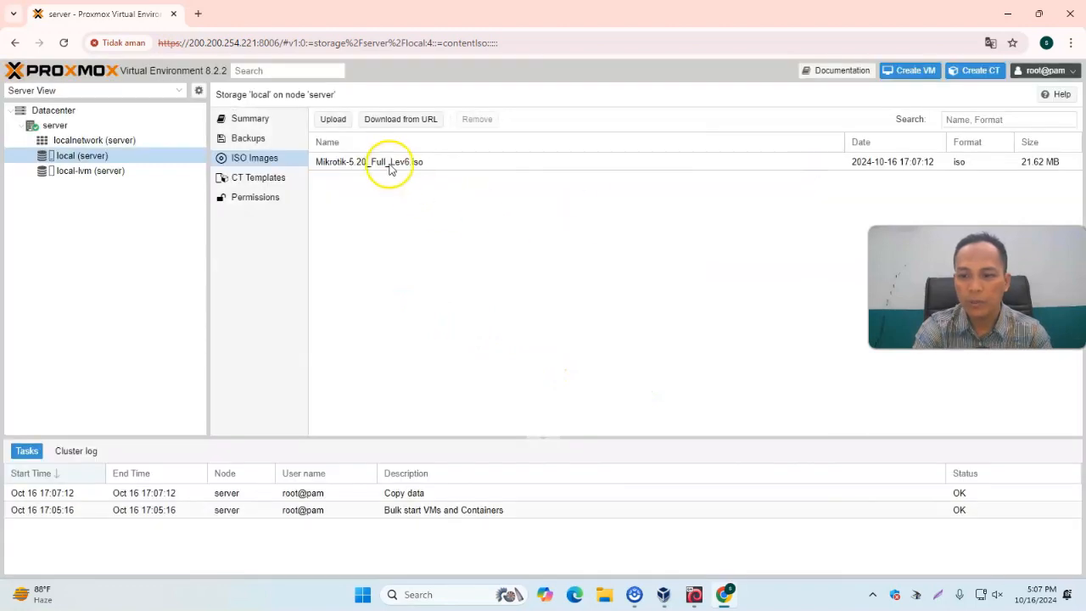
Upload the windows_server_2019_with_update_17763.4377_aio_12in1_x64.iso image from DATA (E:)\Bahan Praktikum to local storage
left_click(335, 124)
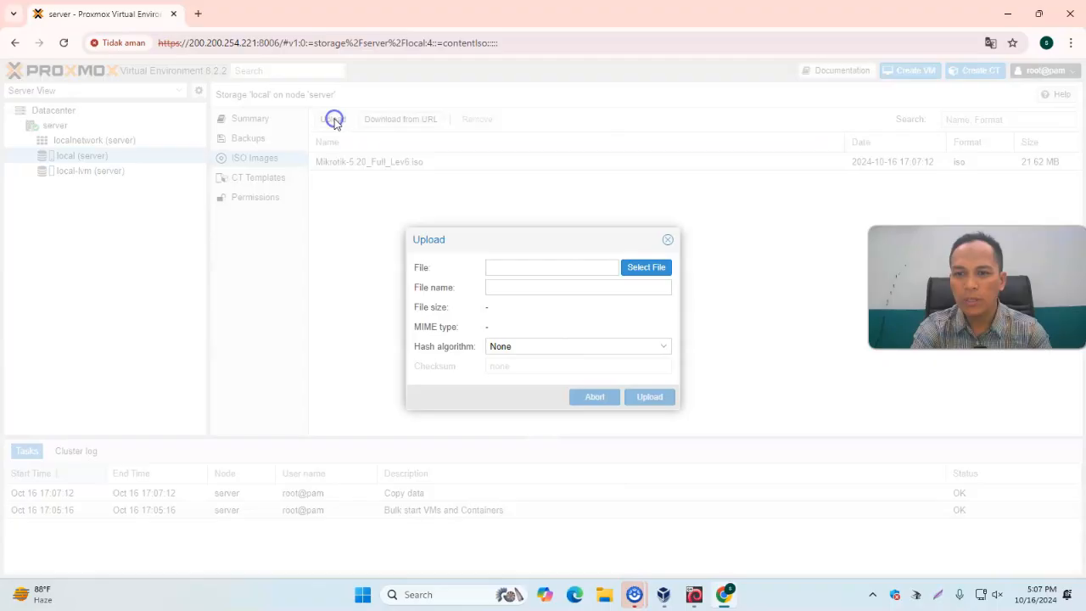
left_click(647, 268)
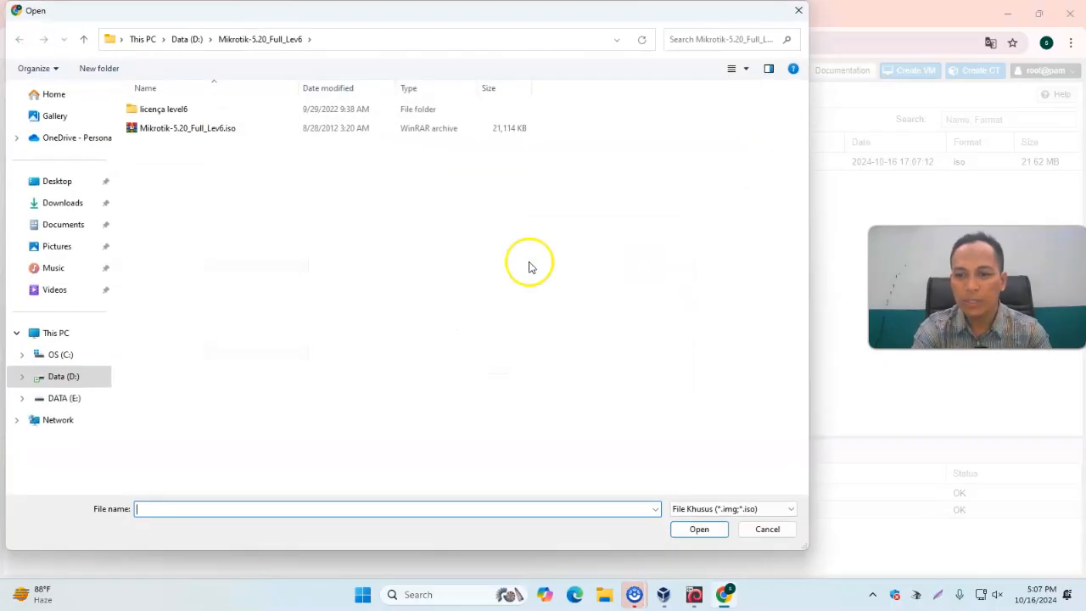
left_click(73, 398)
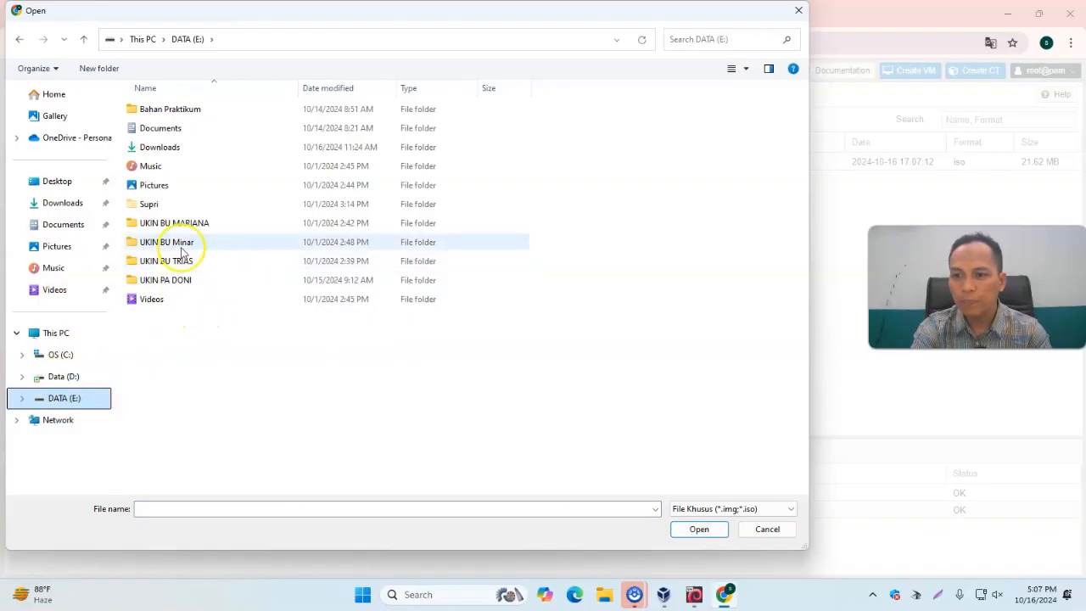
double_click(133, 116)
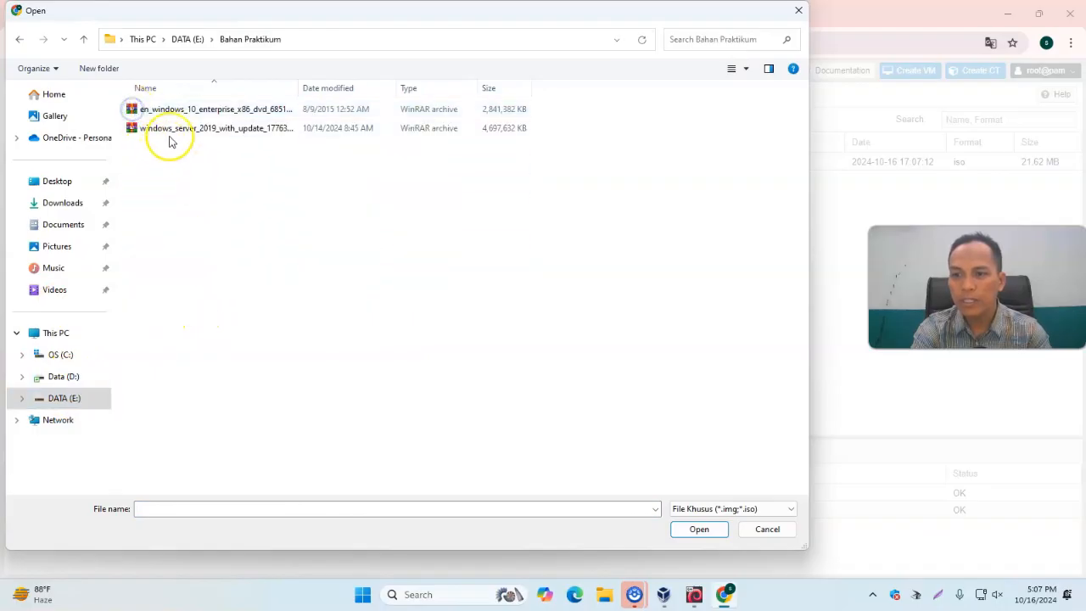
left_click(143, 129)
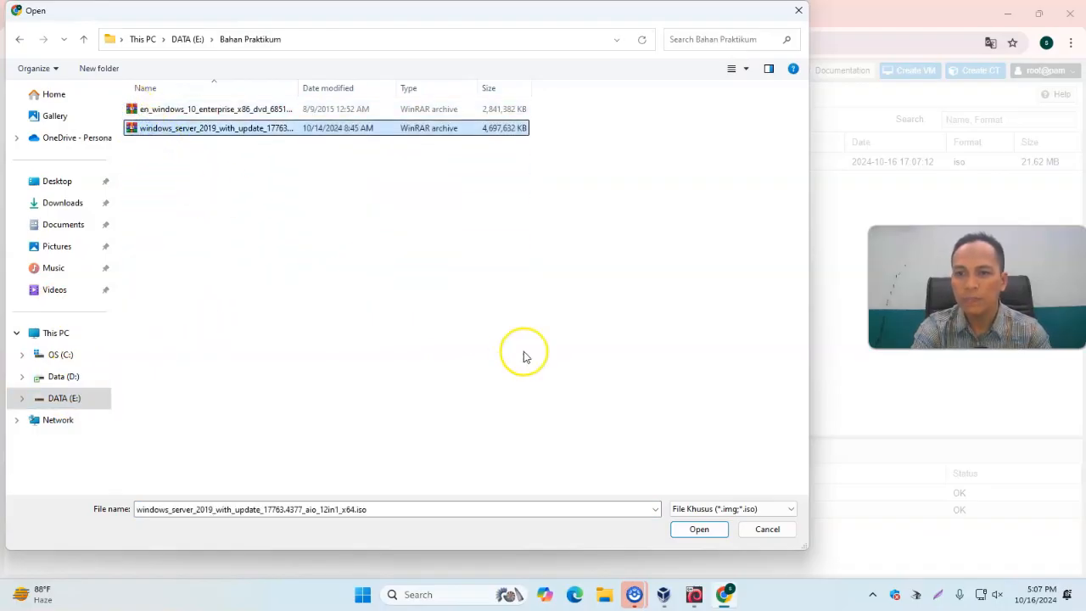
left_click(700, 530)
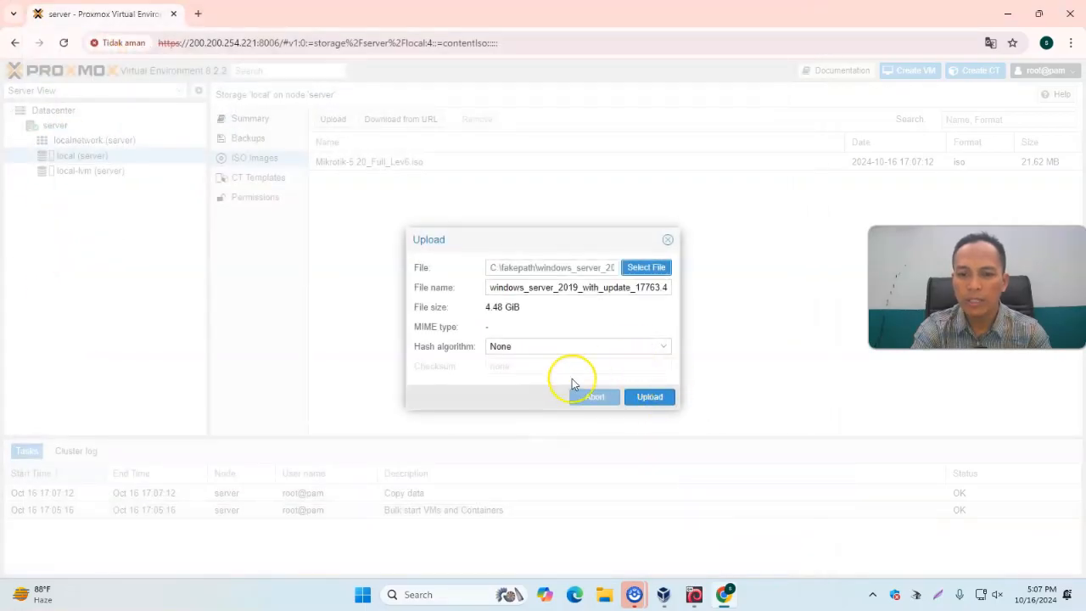
left_click(651, 397)
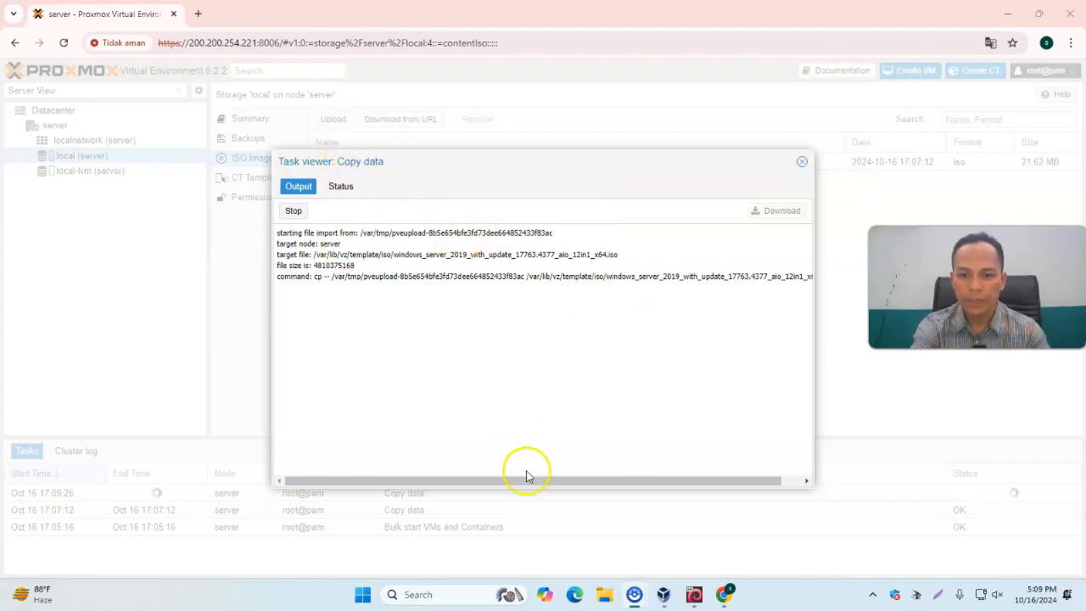
left_click(589, 480)
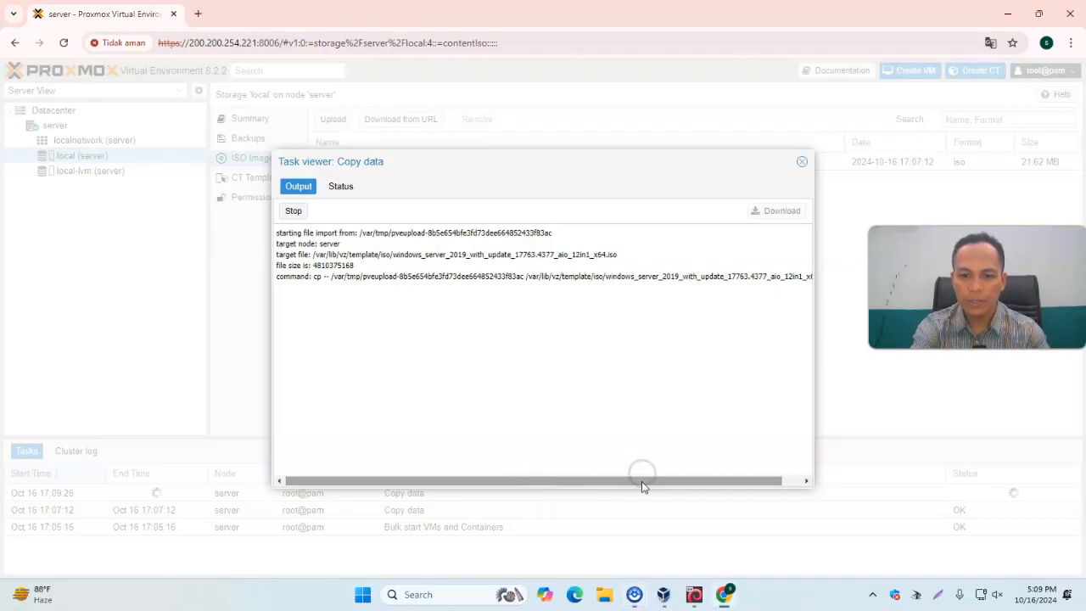
left_click_drag(642, 479, 694, 481)
left_click(802, 162)
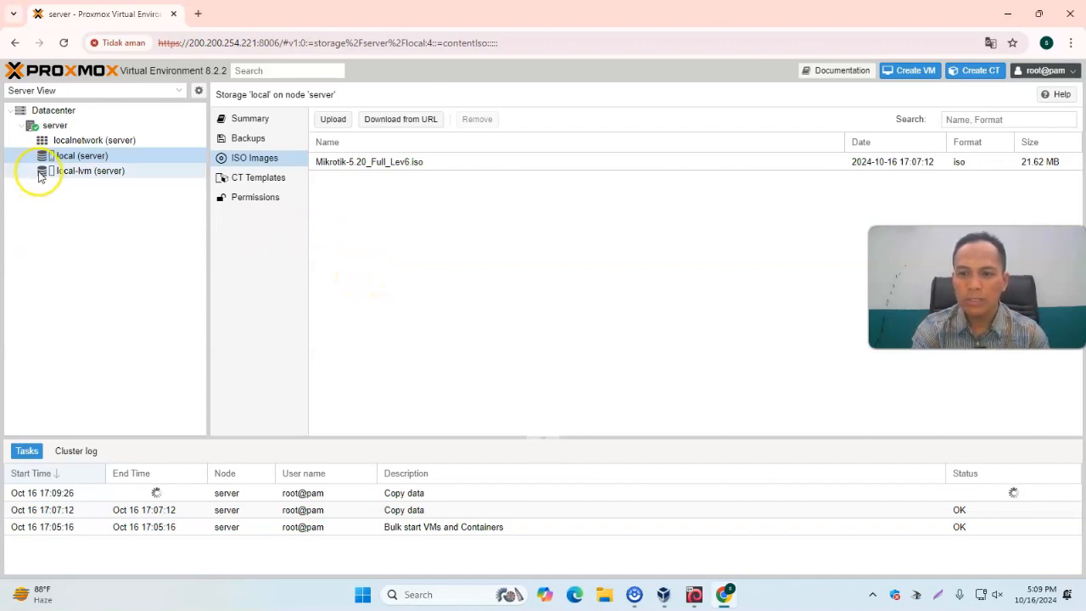
Start creating a virtual machine, name it Server followed by the owner's name, and continue to OS settings
left_click(908, 74)
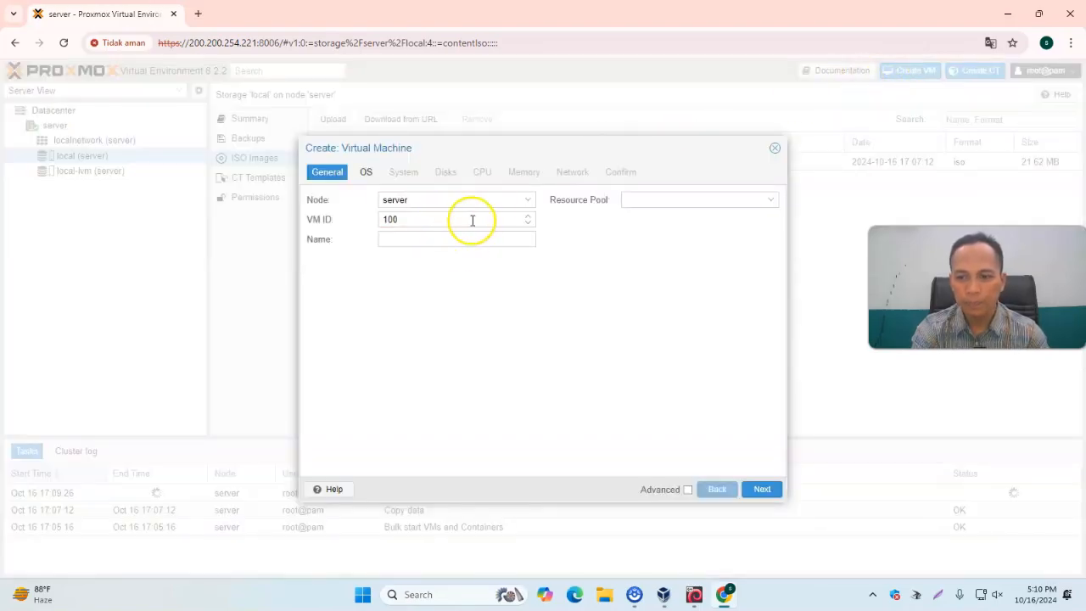
left_click(432, 239)
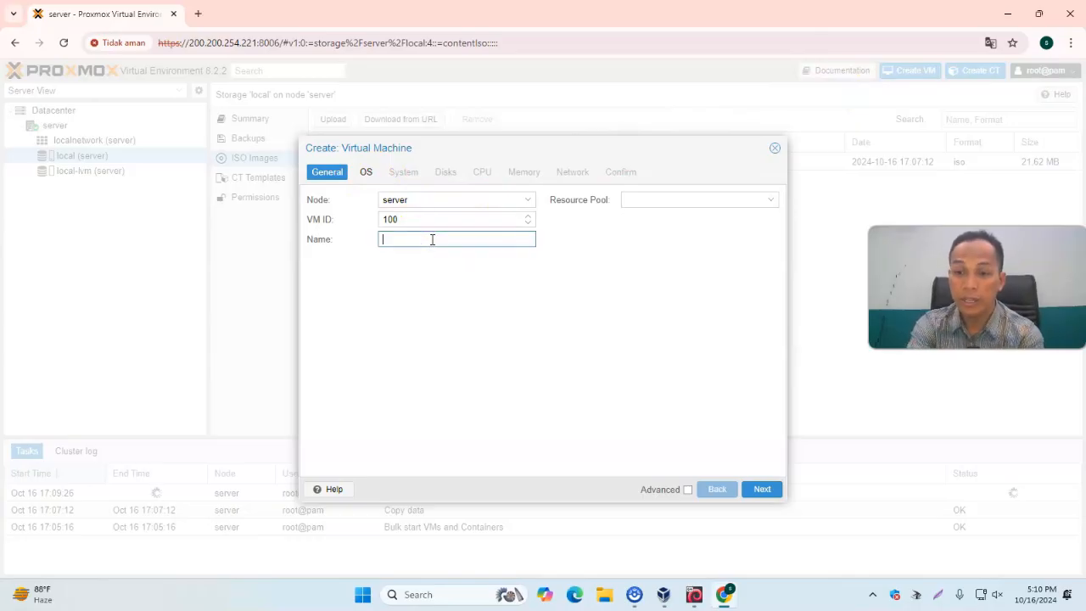
type("Server Supri")
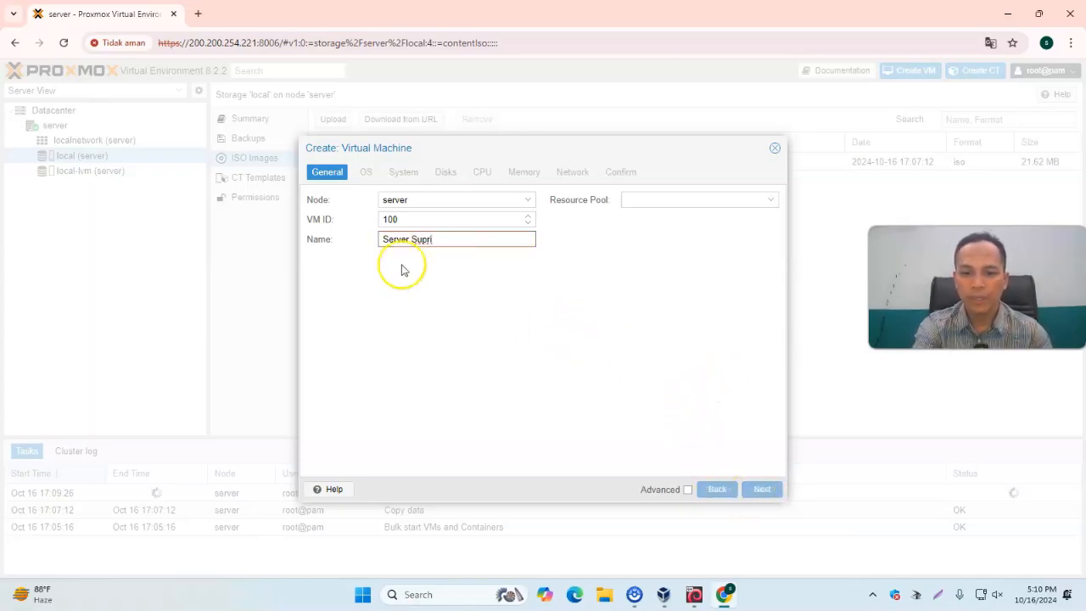
left_click(415, 239)
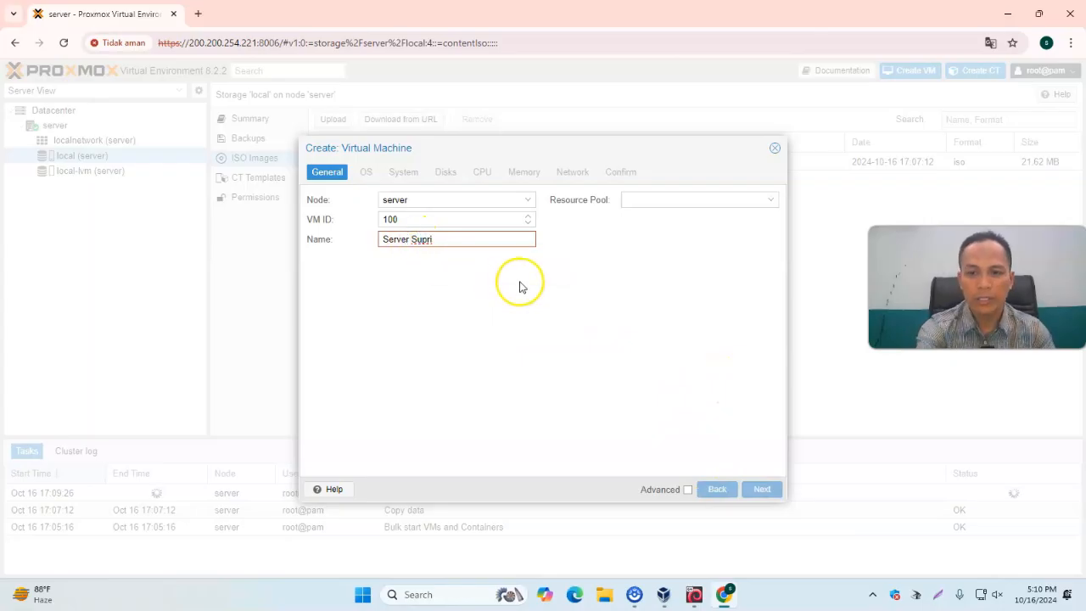
key("BackSpace")
left_click(762, 489)
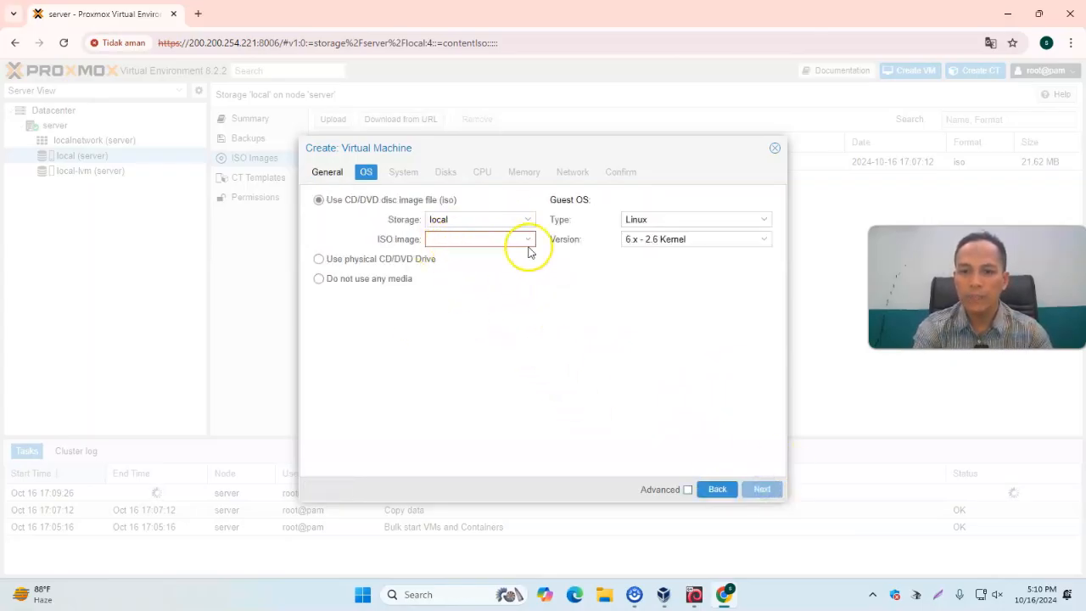
Select the Windows Server 2019 ISO image and set the guest OS to Microsoft Windows version 10/2016/2019
left_click(528, 244)
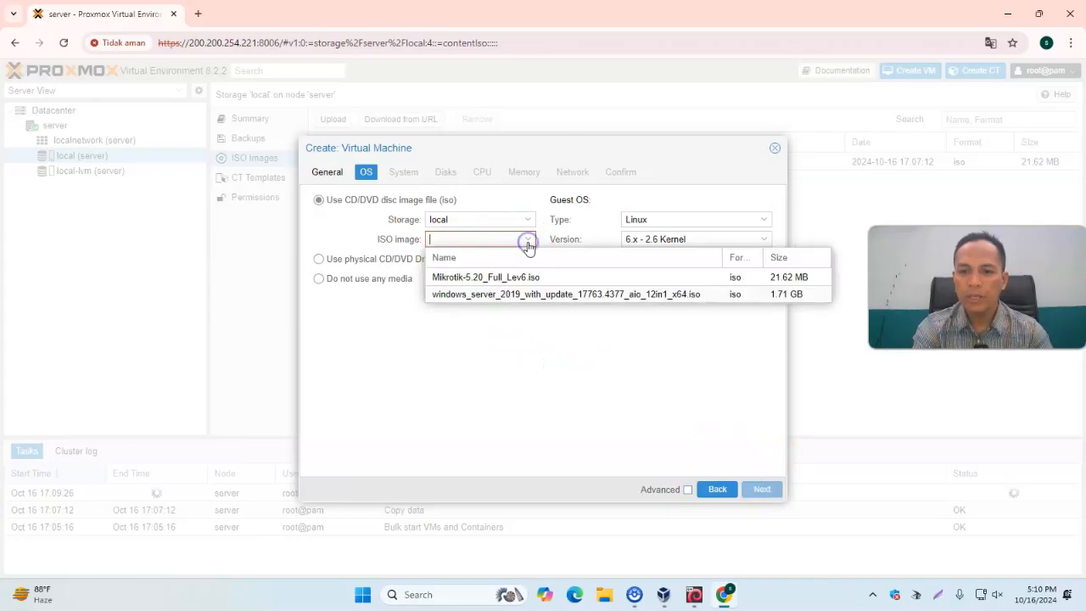
left_click(471, 297)
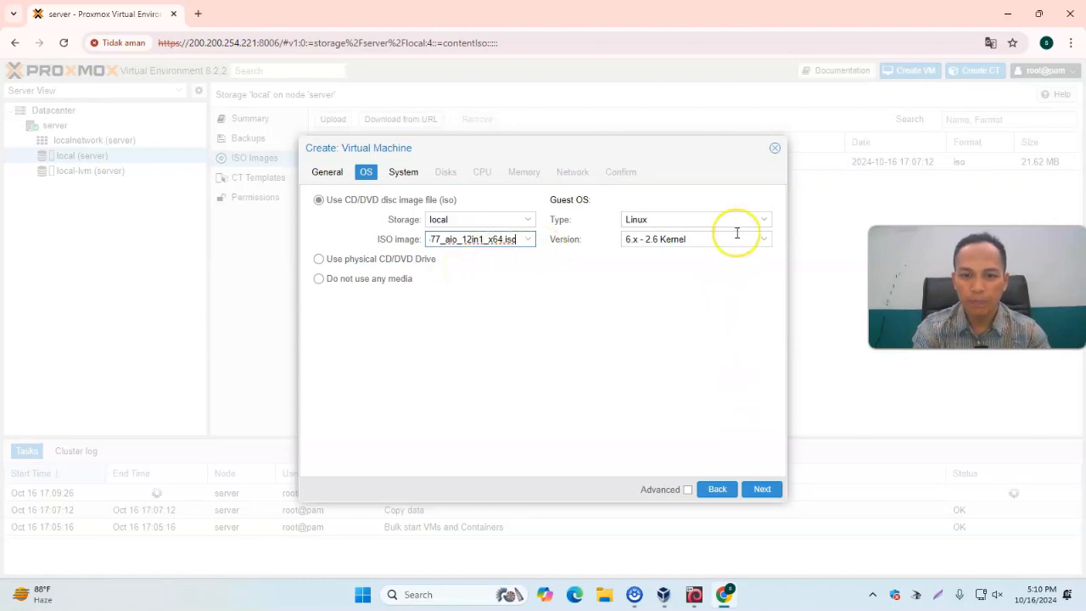
left_click(764, 219)
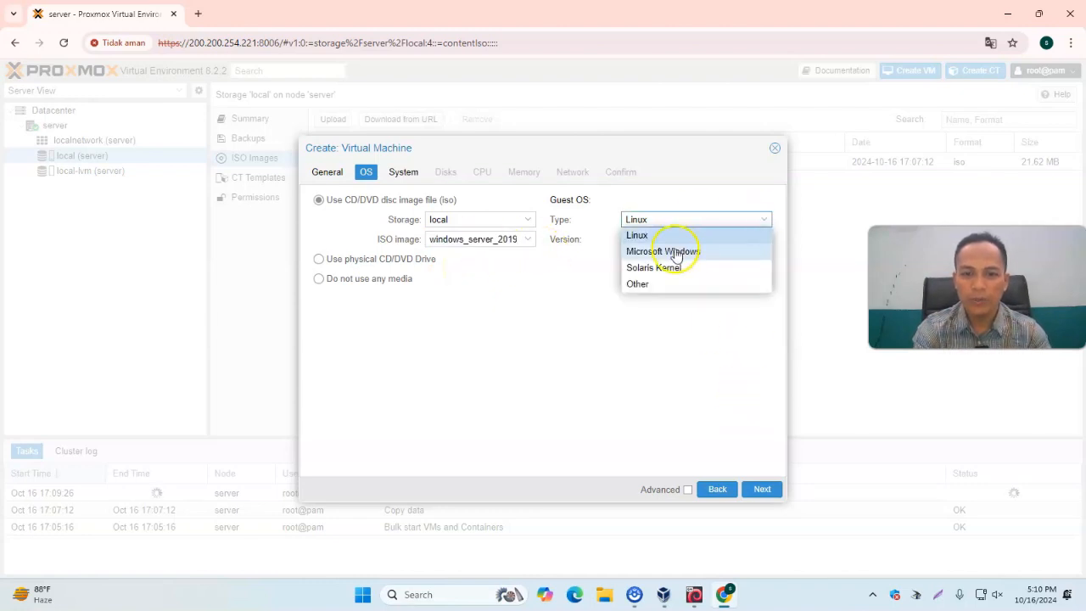
left_click(687, 247)
left_click(759, 241)
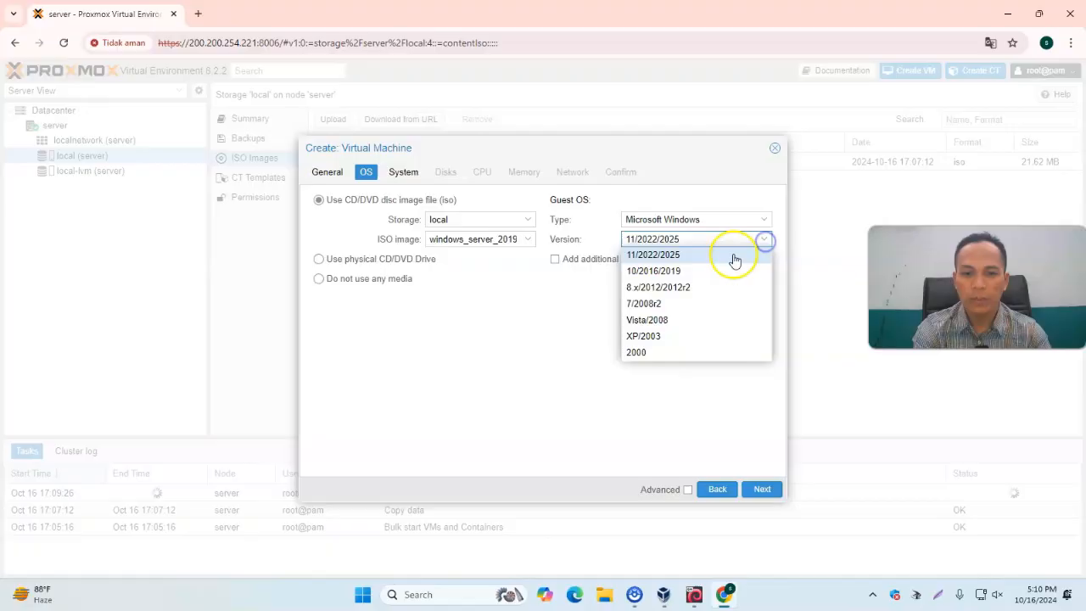
left_click(687, 273)
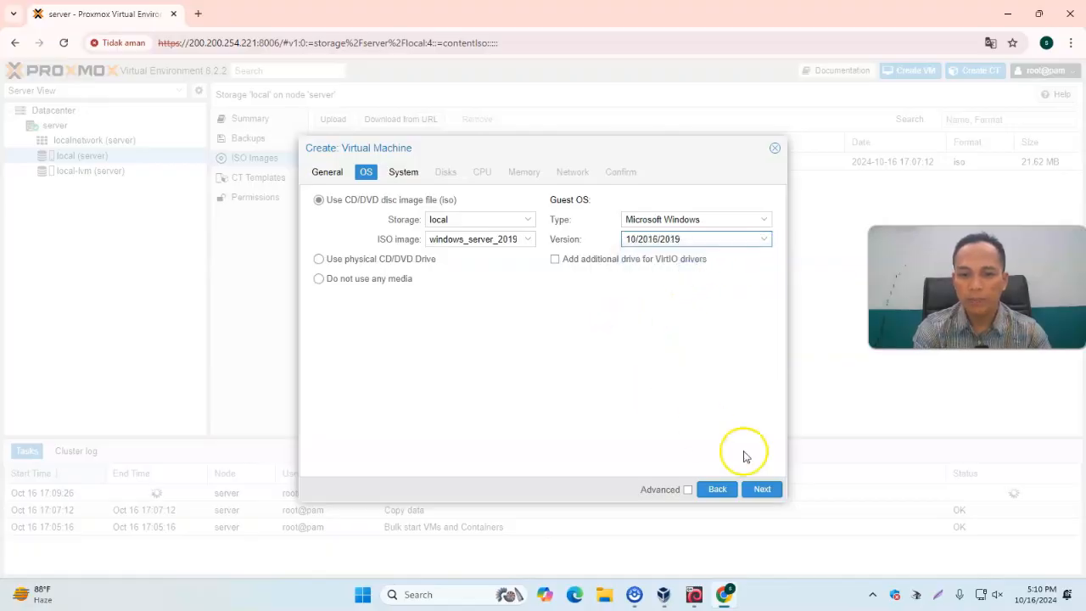
left_click(763, 489)
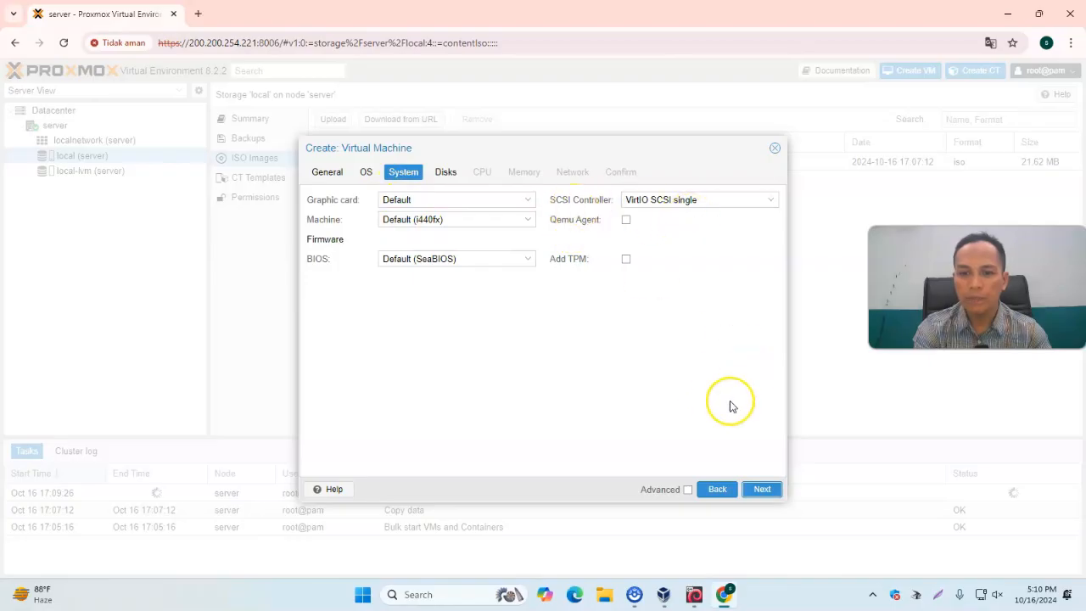
Keep the default system settings, then set the disk size to 100 GiB and its cache to Write through
left_click(765, 490)
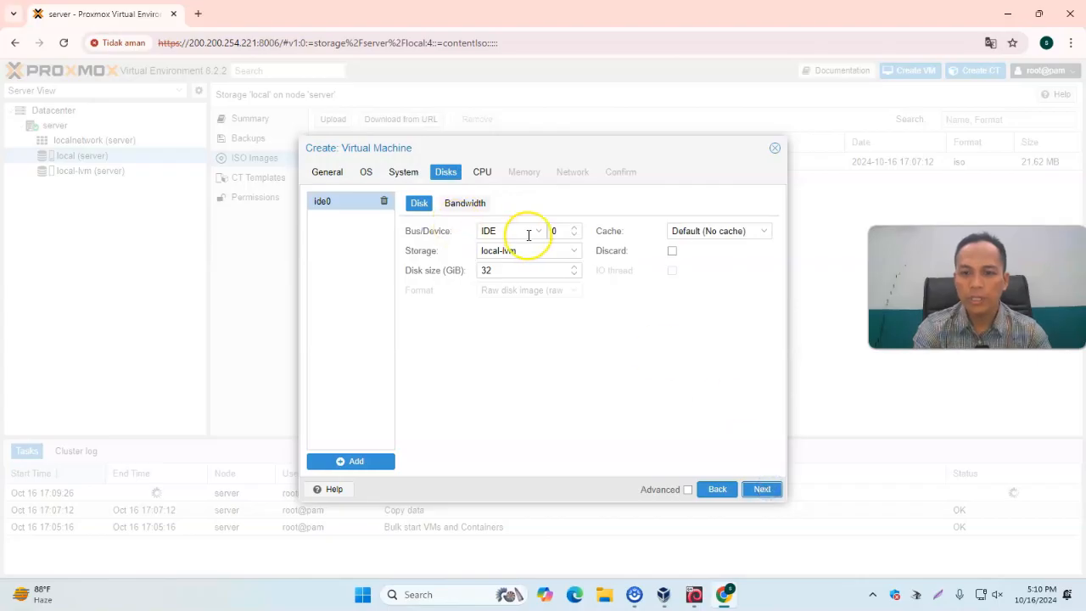
left_click(507, 270)
left_click_drag(502, 270, 469, 271)
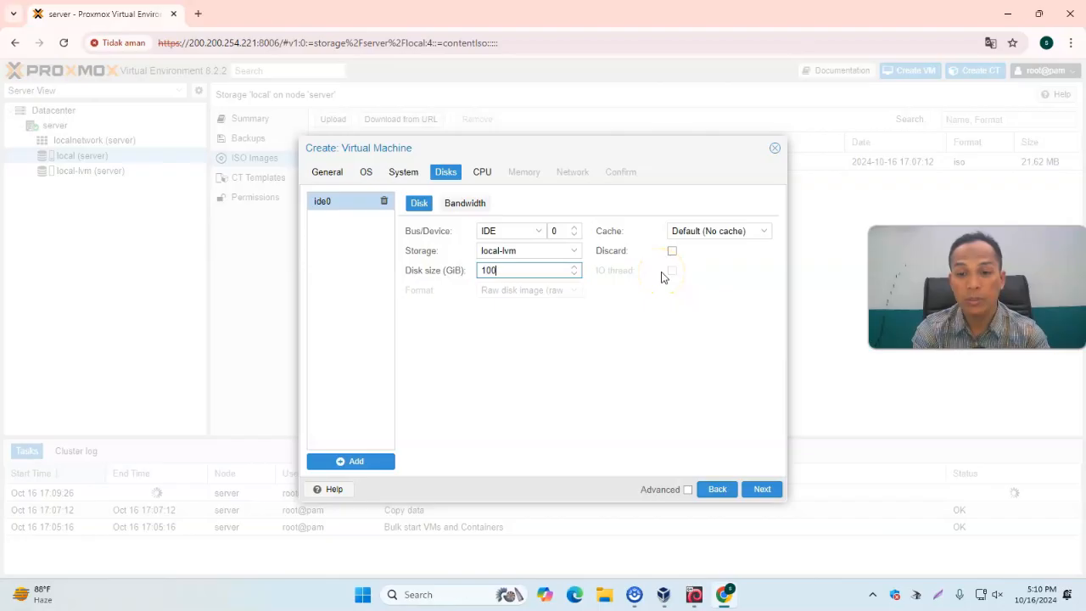
left_click(768, 239)
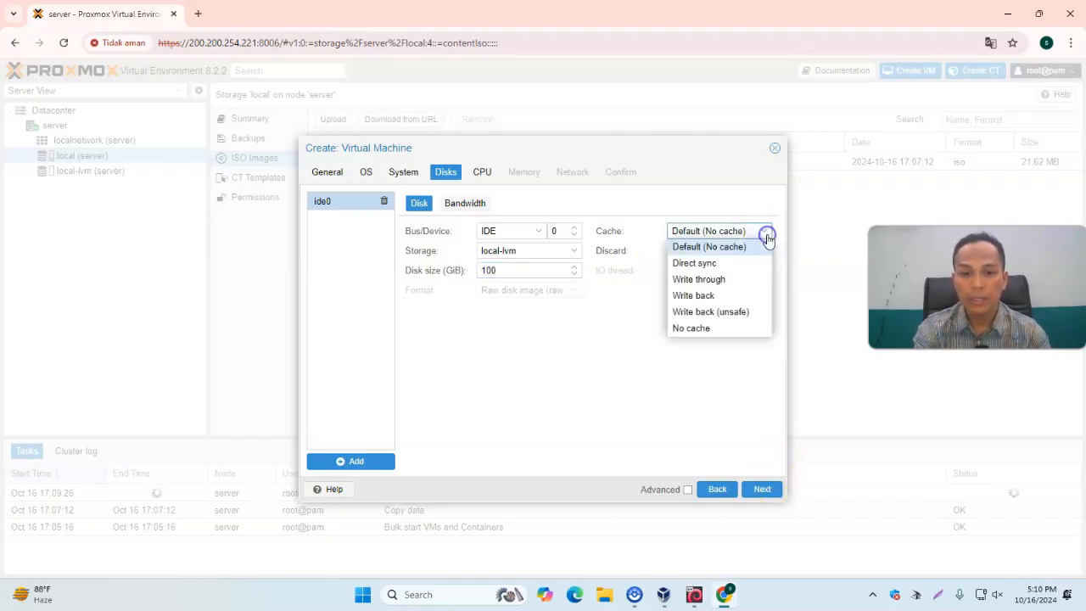
left_click(722, 284)
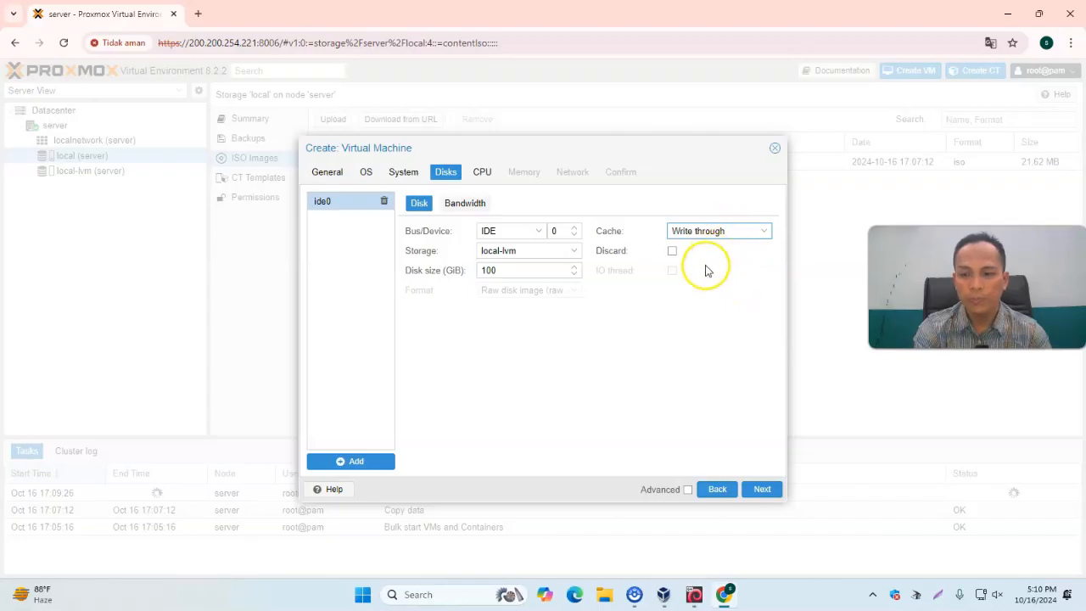
left_click(763, 489)
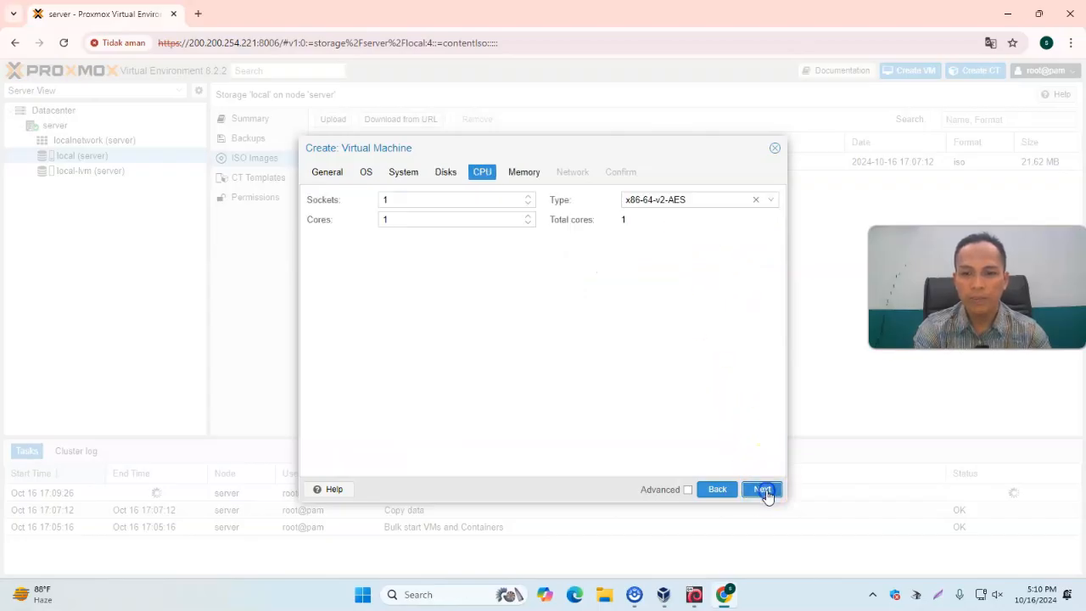
Set the CPU type to host and continue to memory settings
left_click(772, 201)
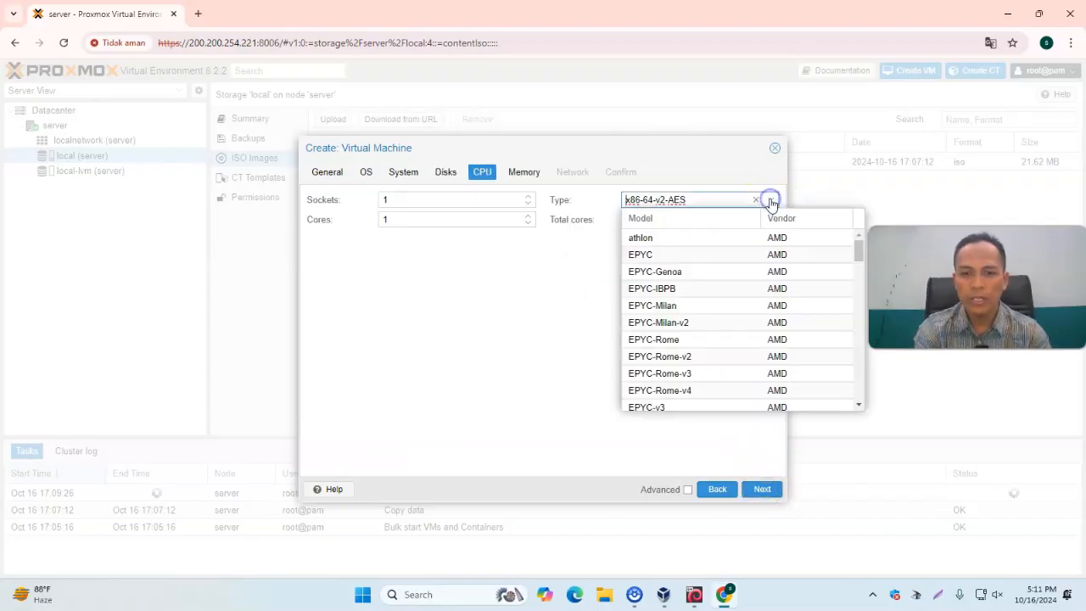
left_click_drag(858, 252, 860, 402)
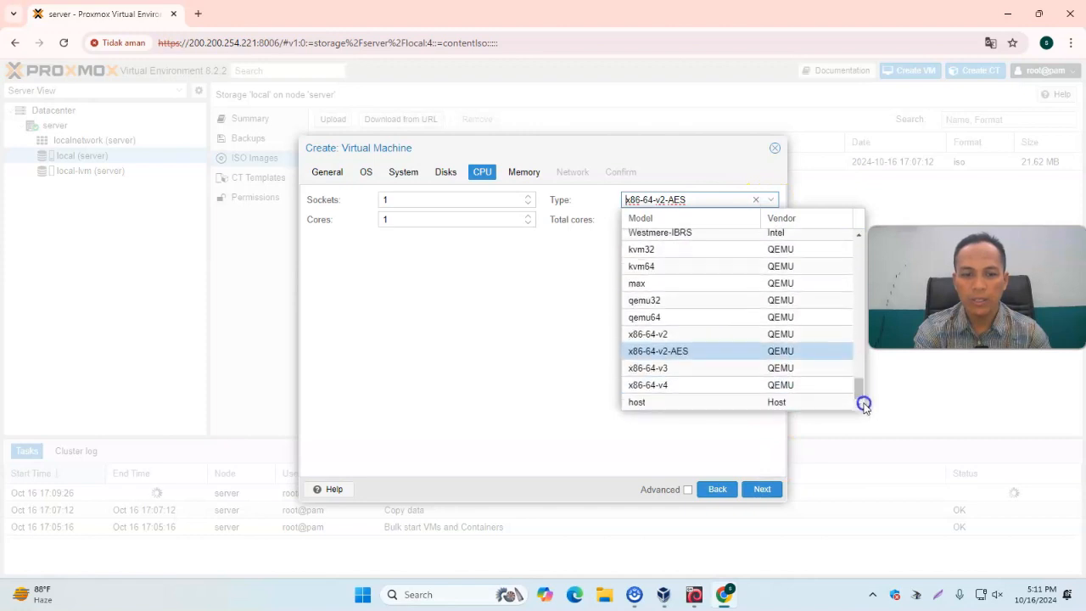
left_click(677, 402)
left_click(763, 489)
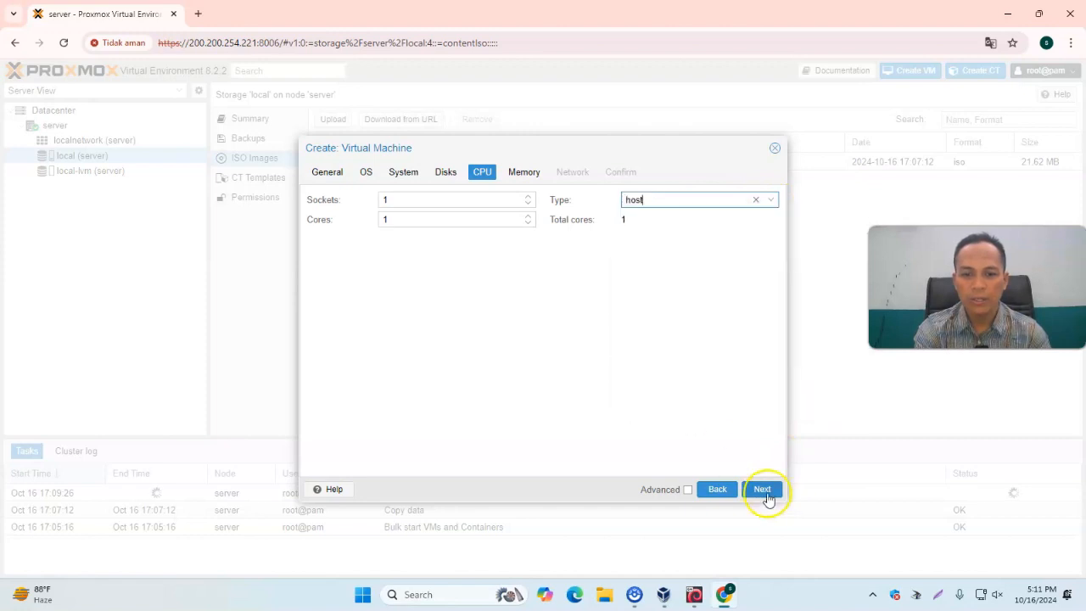
Keep 2048 MiB memory and the default network, then finish creating the virtual machine
left_click(441, 205)
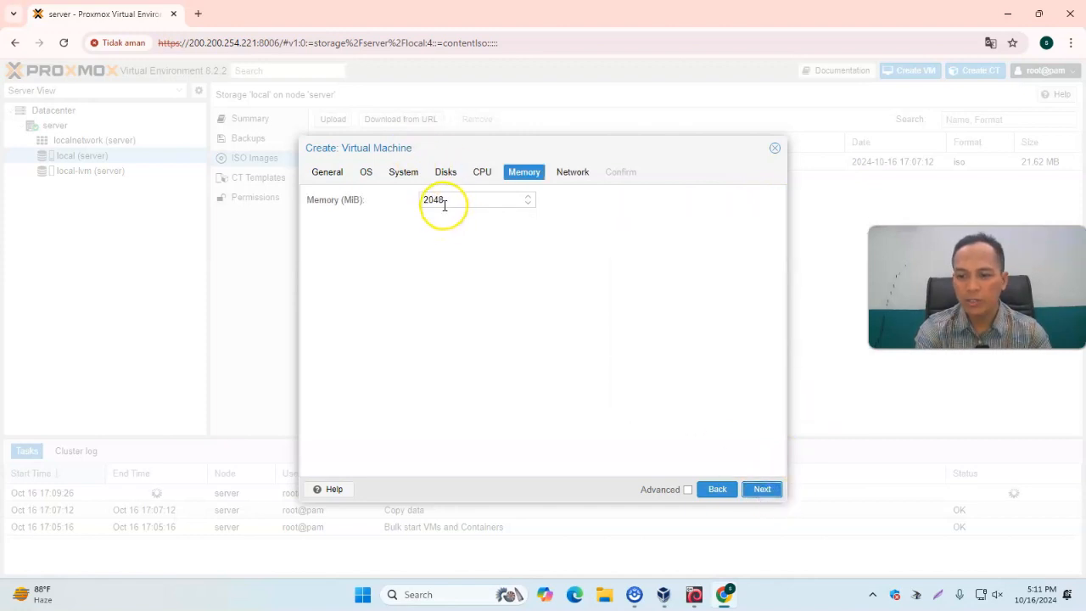
left_click(763, 490)
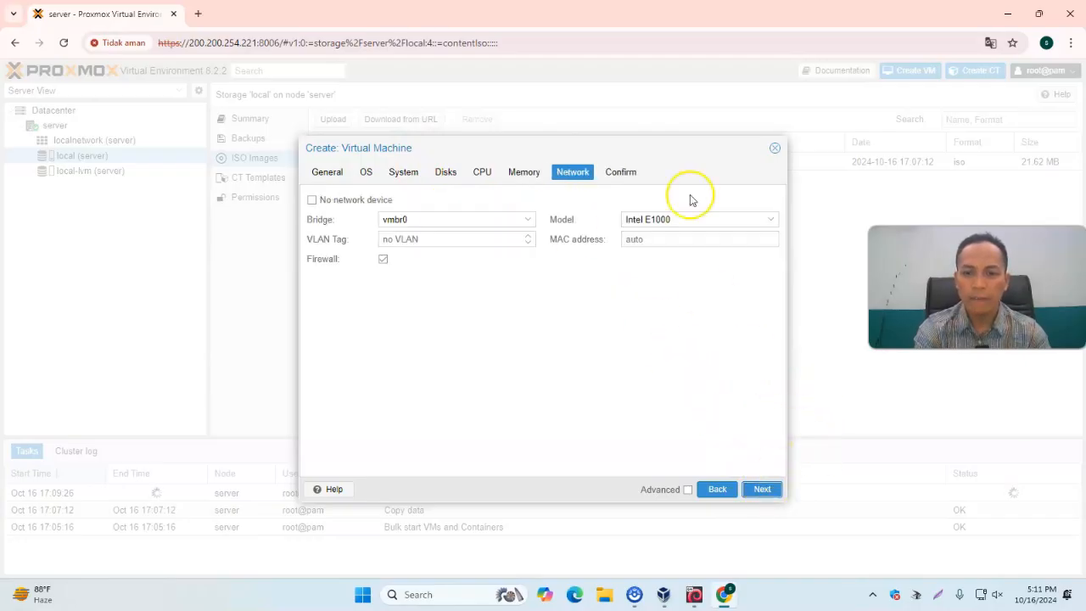
left_click(763, 490)
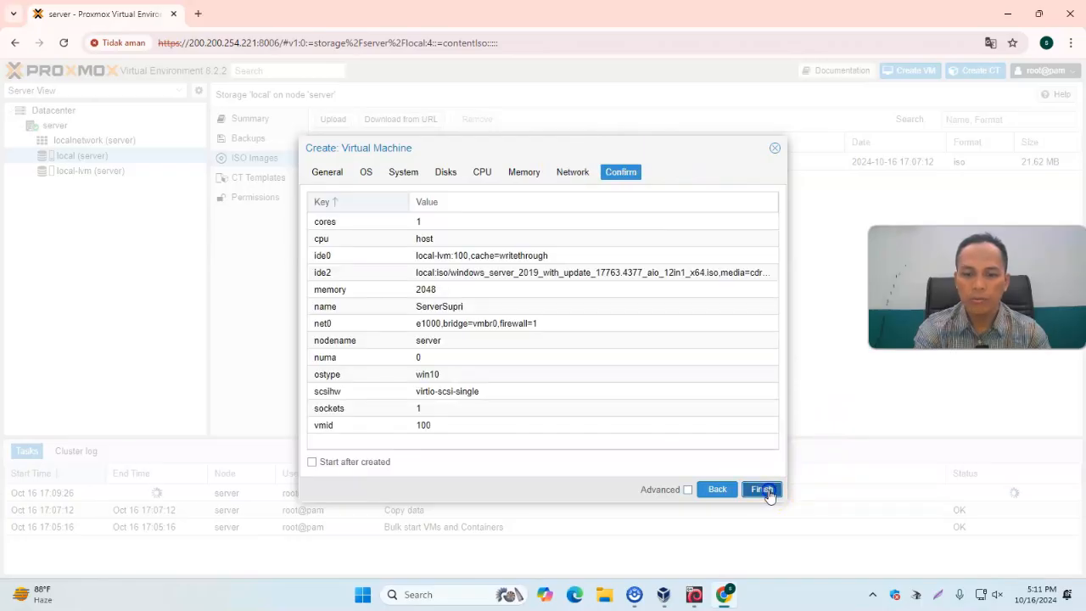
left_click(764, 490)
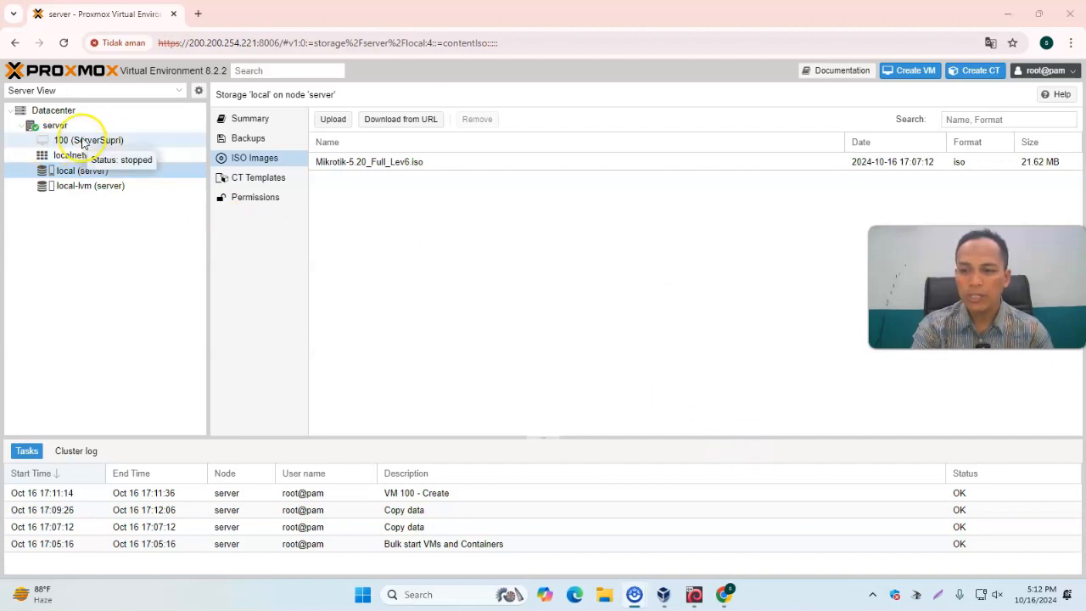
In the VirtualBox console, log in as root with the account password and create a Linux user named after the owner with useradd
left_click(694, 595)
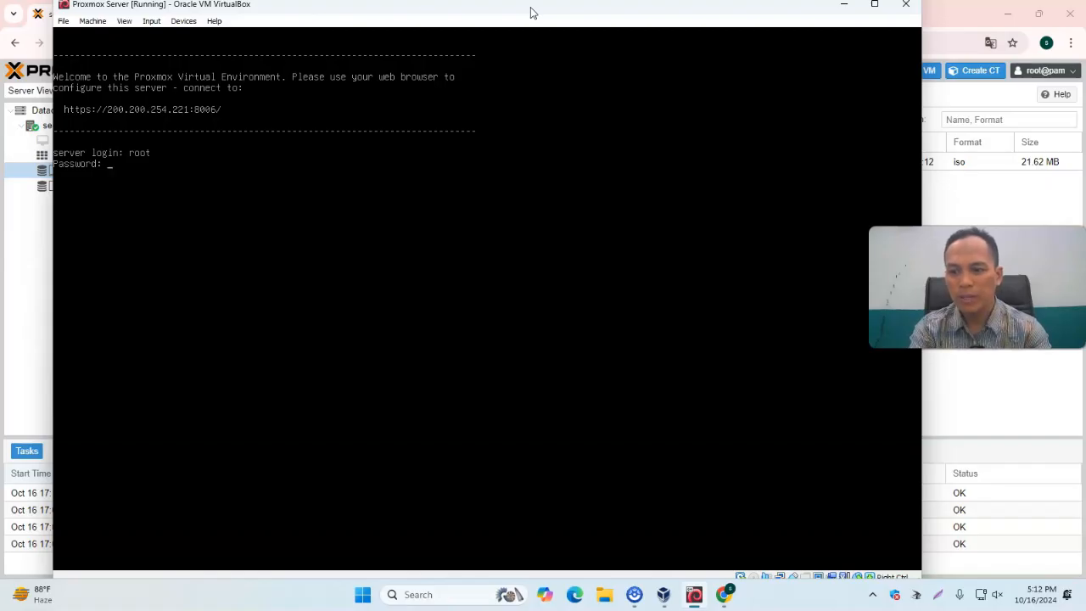
key("Return")
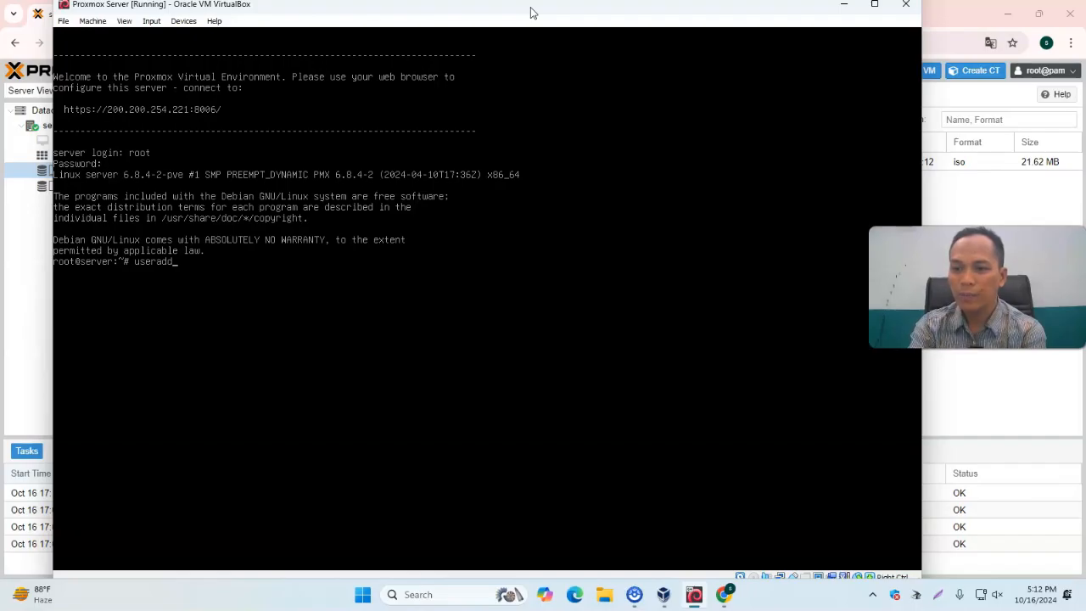
key("Return")
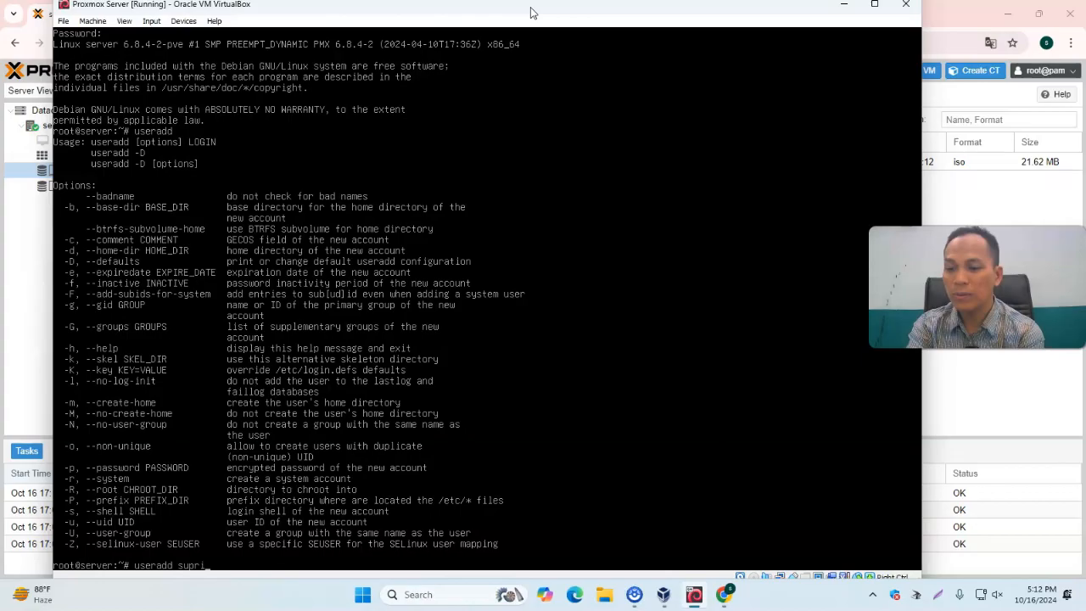
key("Return")
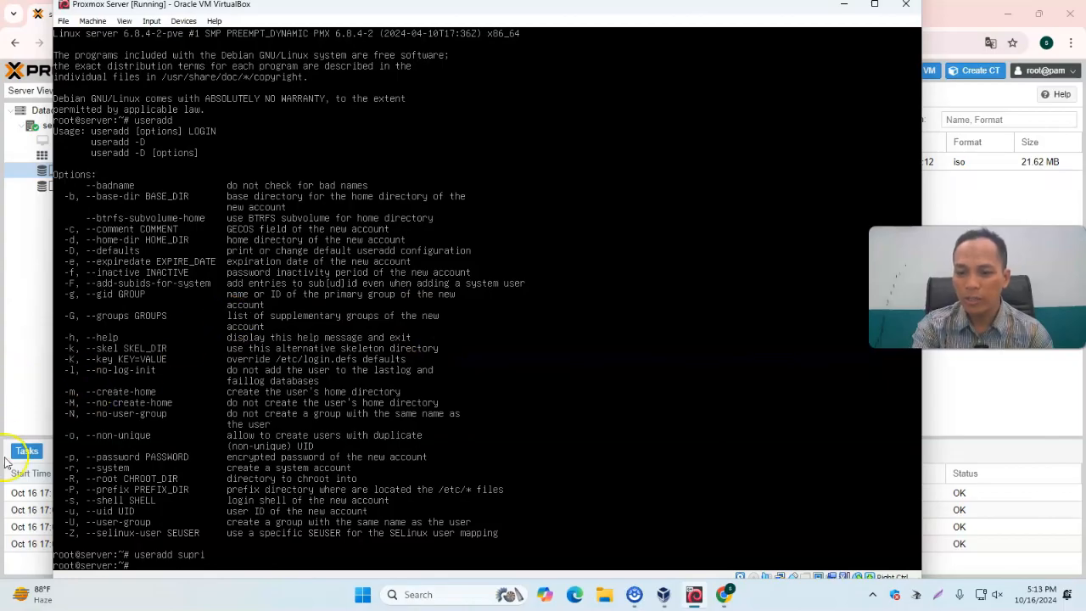
Browse the server node, local storage and network entries in the resource tree
left_click(38, 349)
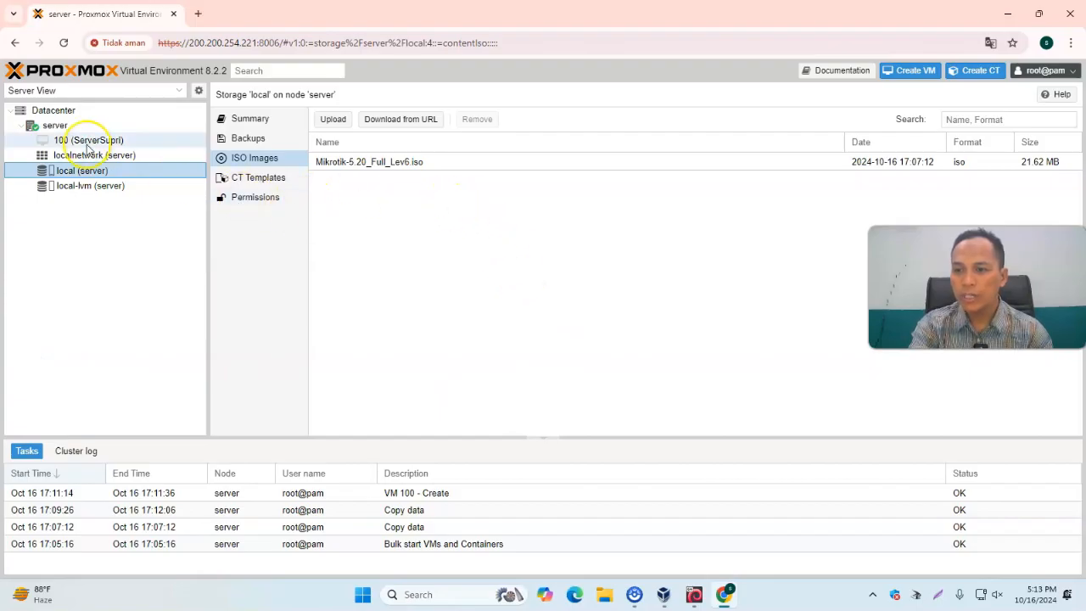
left_click(56, 125)
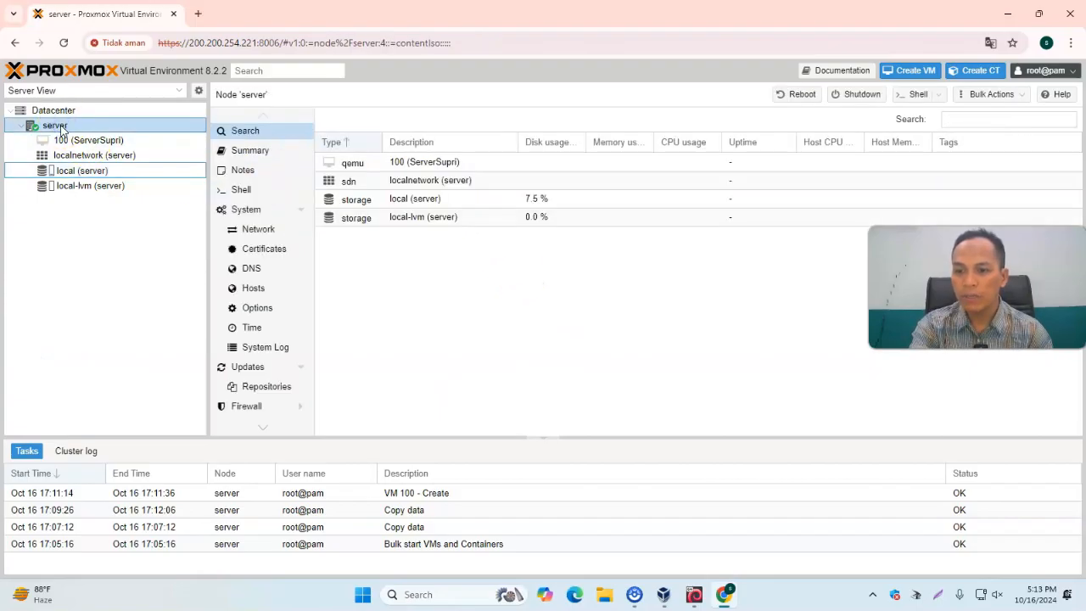
scroll(279, 283, "down", 3)
scroll(291, 356, "up", 1)
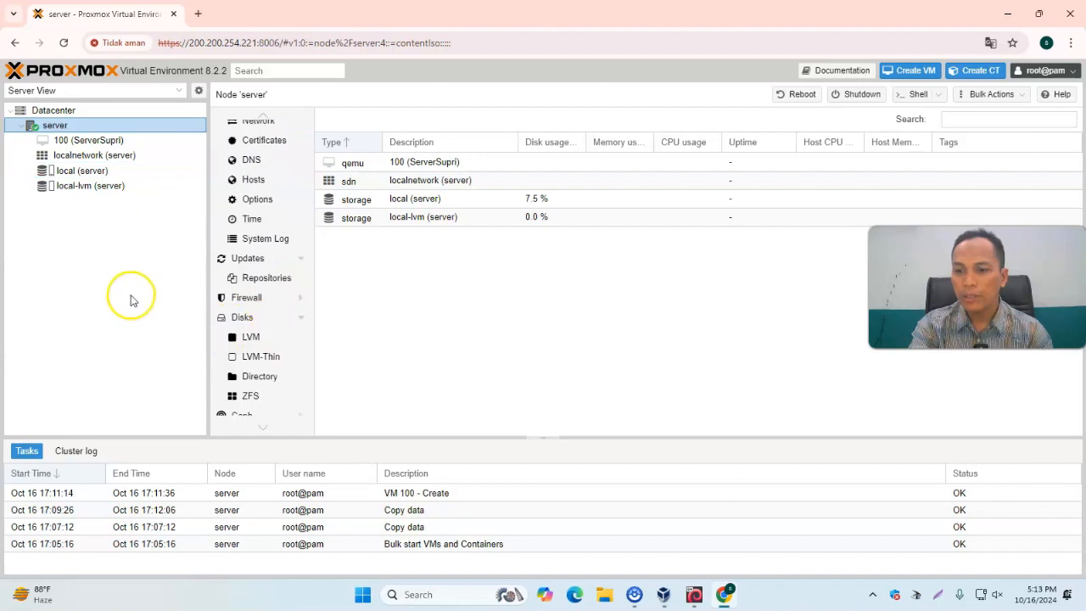
left_click(79, 173)
left_click(78, 152)
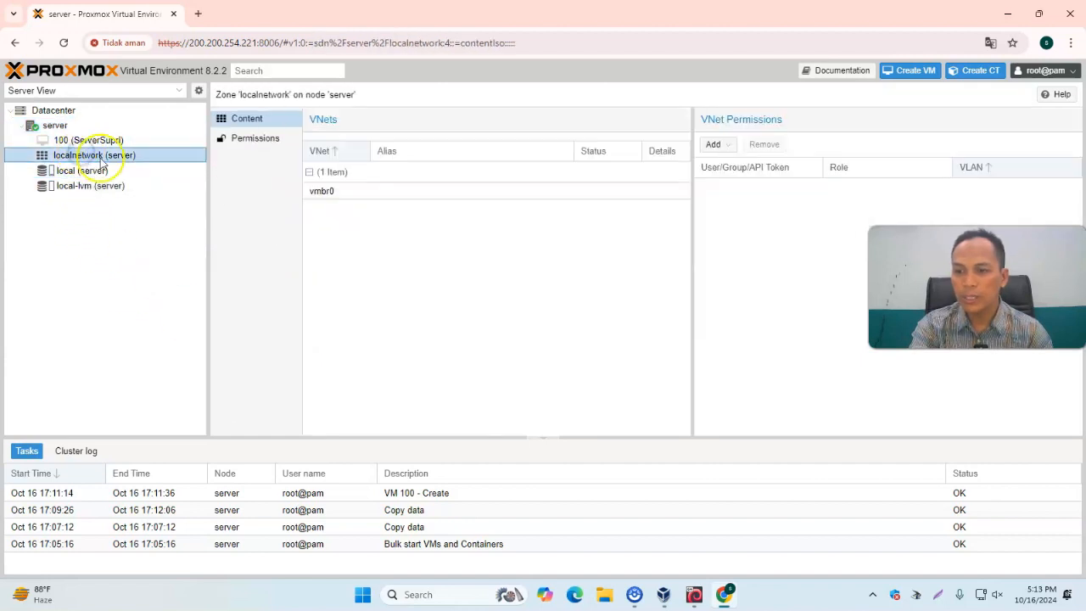
left_click(75, 174)
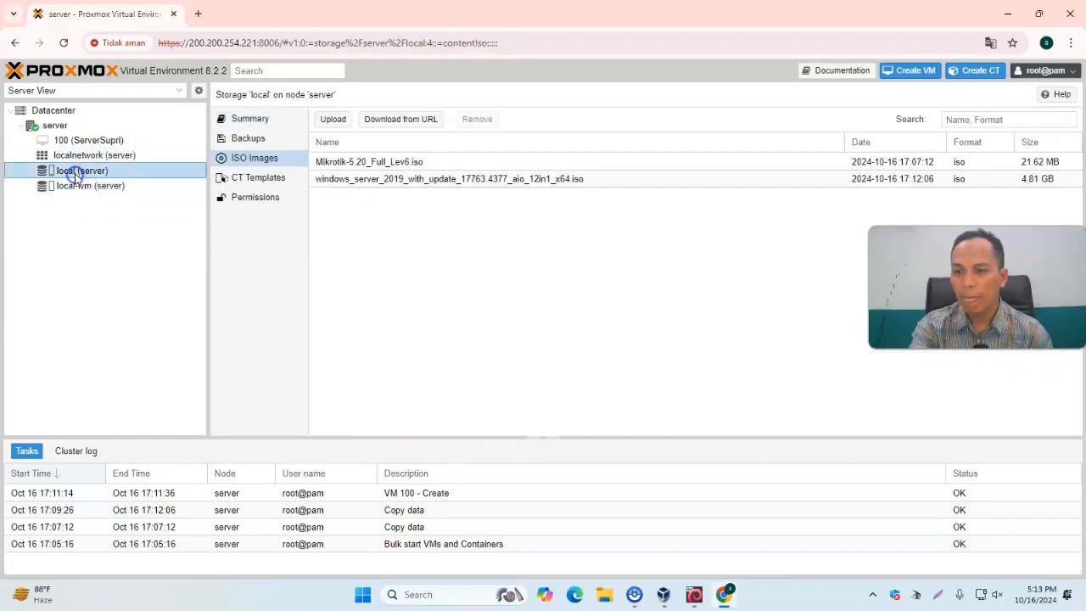
left_click(72, 155)
Add a Linux PAM user under Datacenter permissions with the owner's user name and first name
left_click(51, 112)
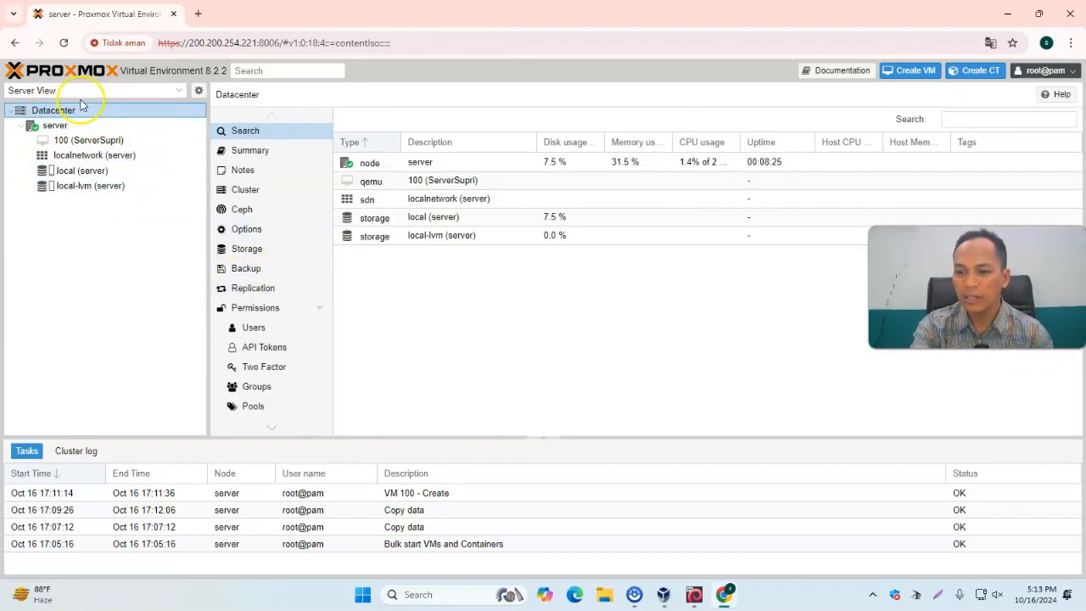
left_click(254, 331)
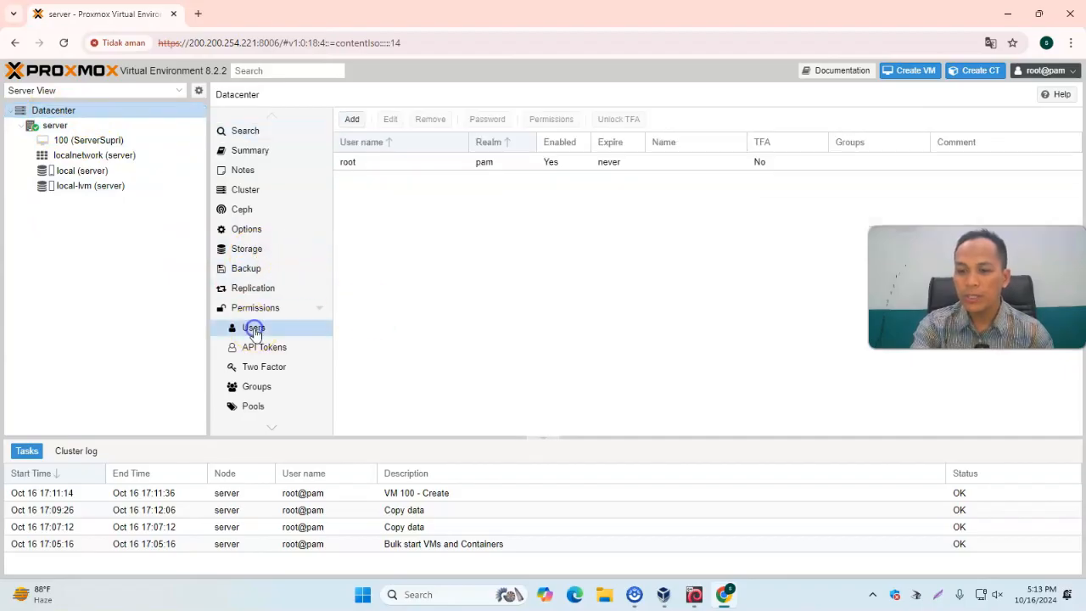
left_click(356, 123)
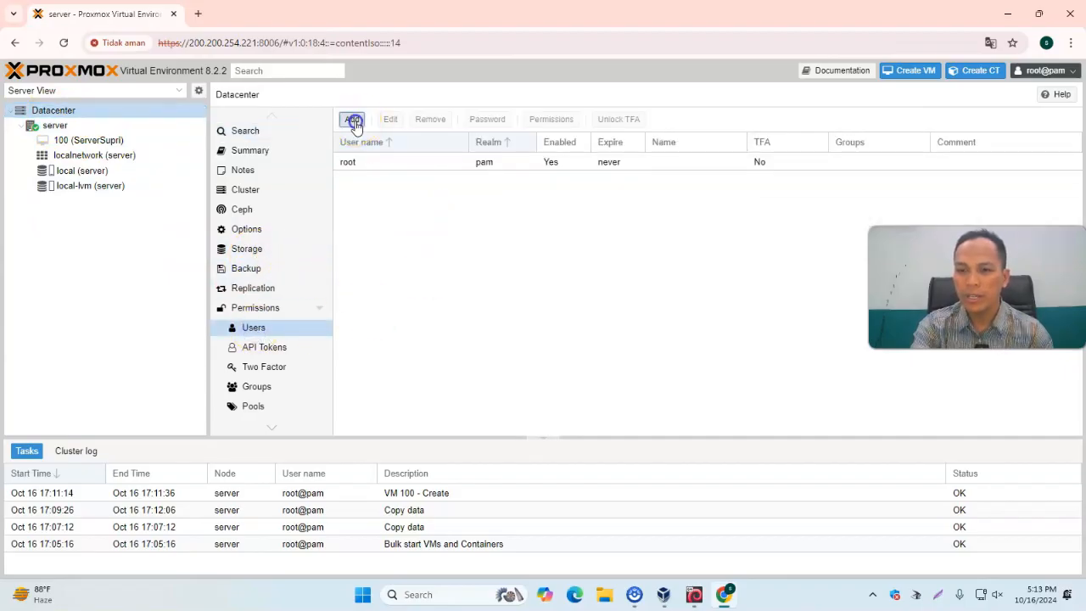
type("s")
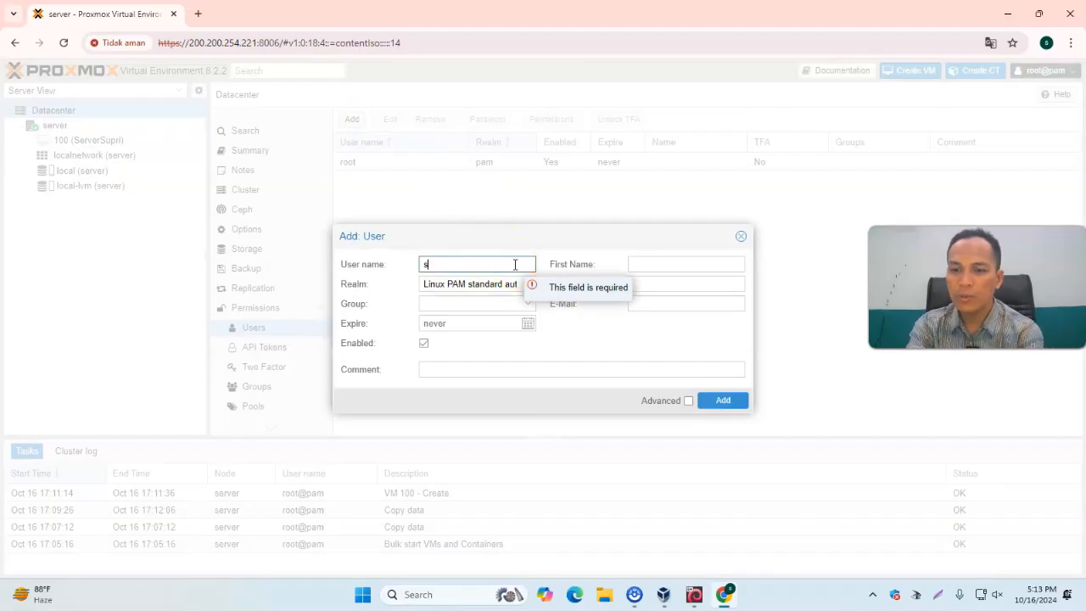
type("upri")
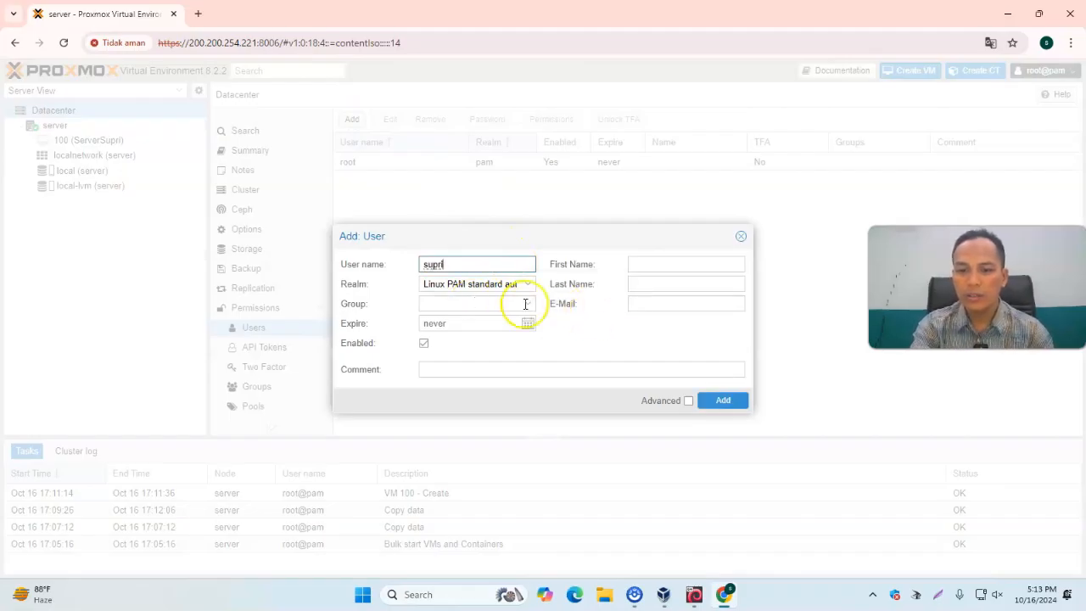
left_click(651, 266)
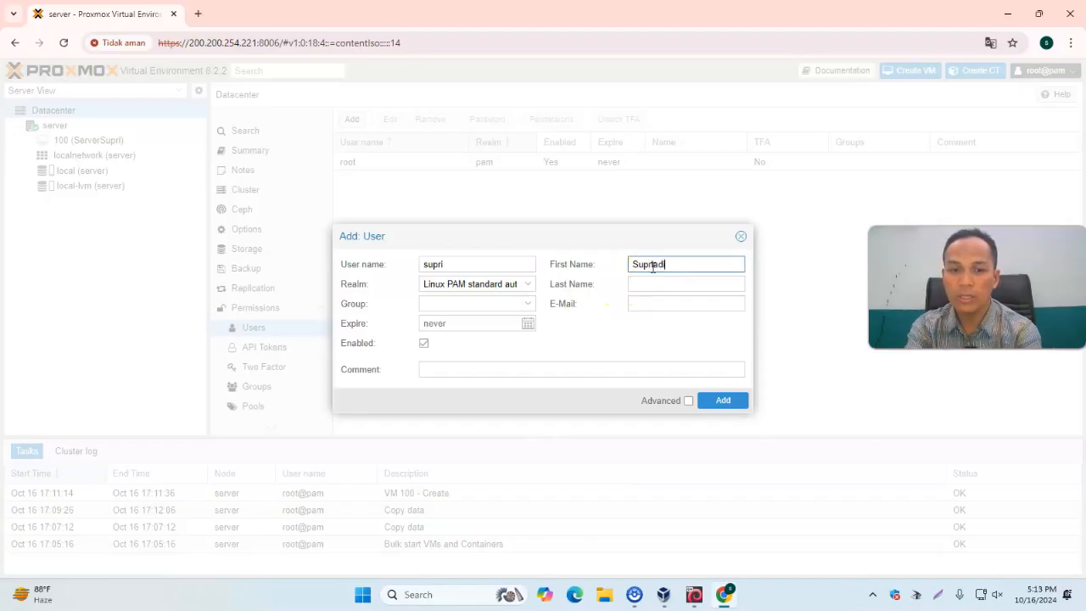
type("Supriadi")
left_click(654, 303)
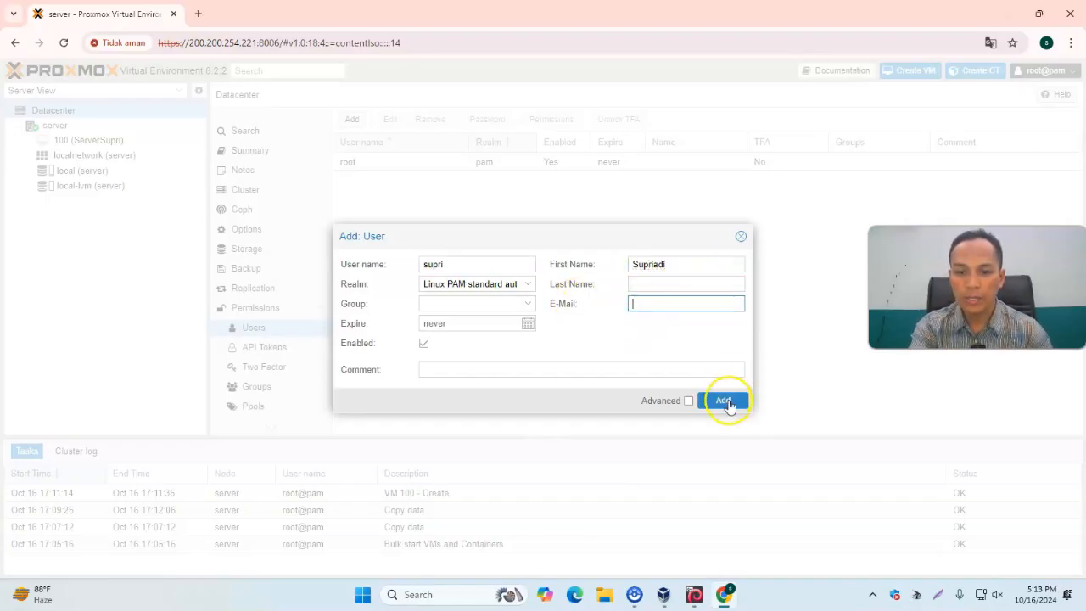
left_click(723, 402)
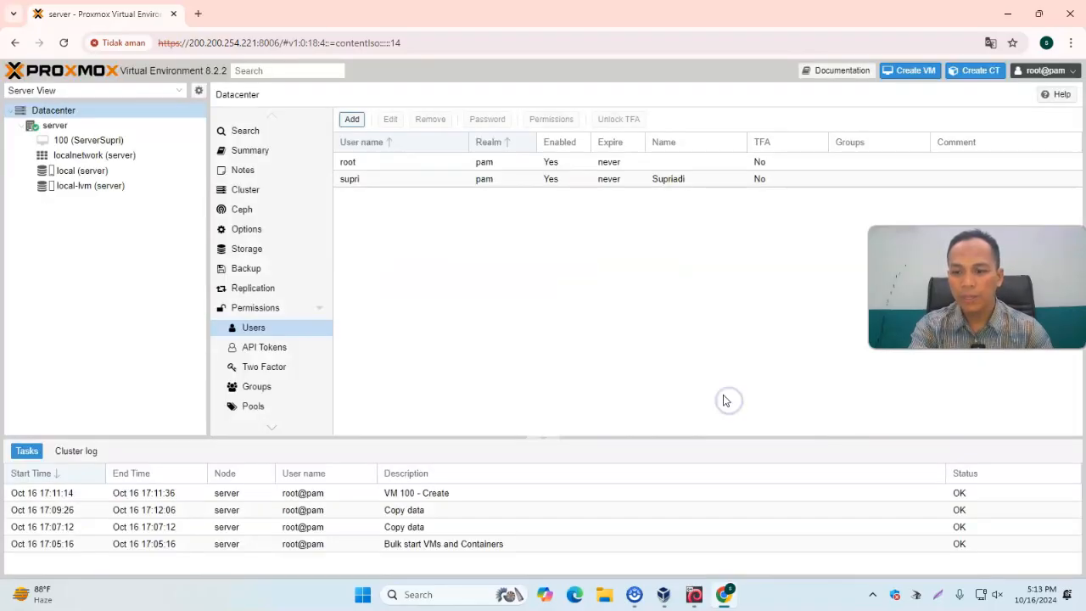
Set a new password for the added PAM user, entering it twice in the password dialog
left_click(360, 180)
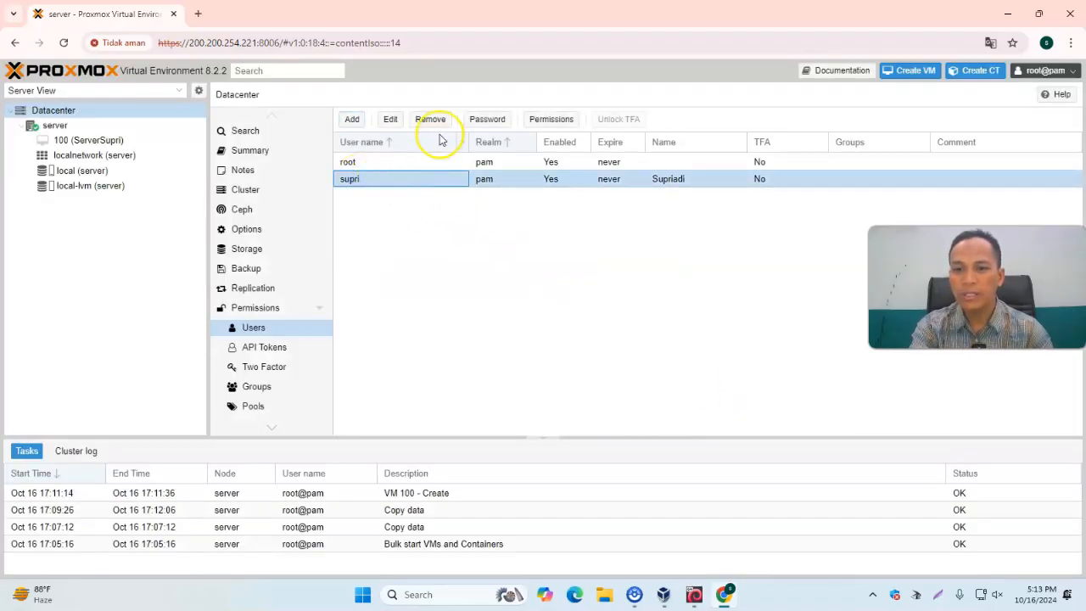
left_click(486, 119)
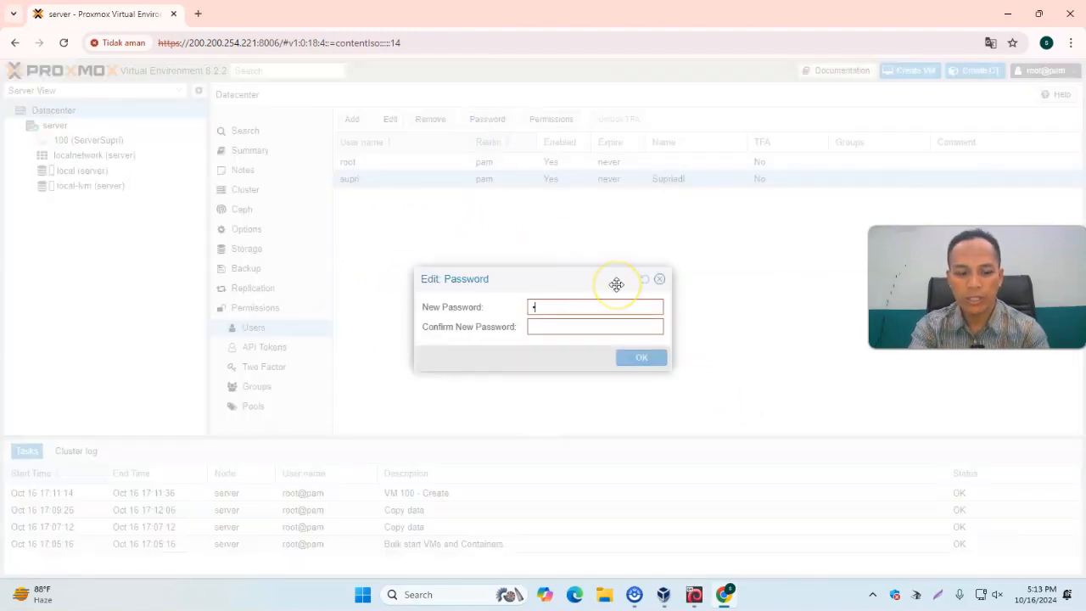
key("Tab")
type("•••")
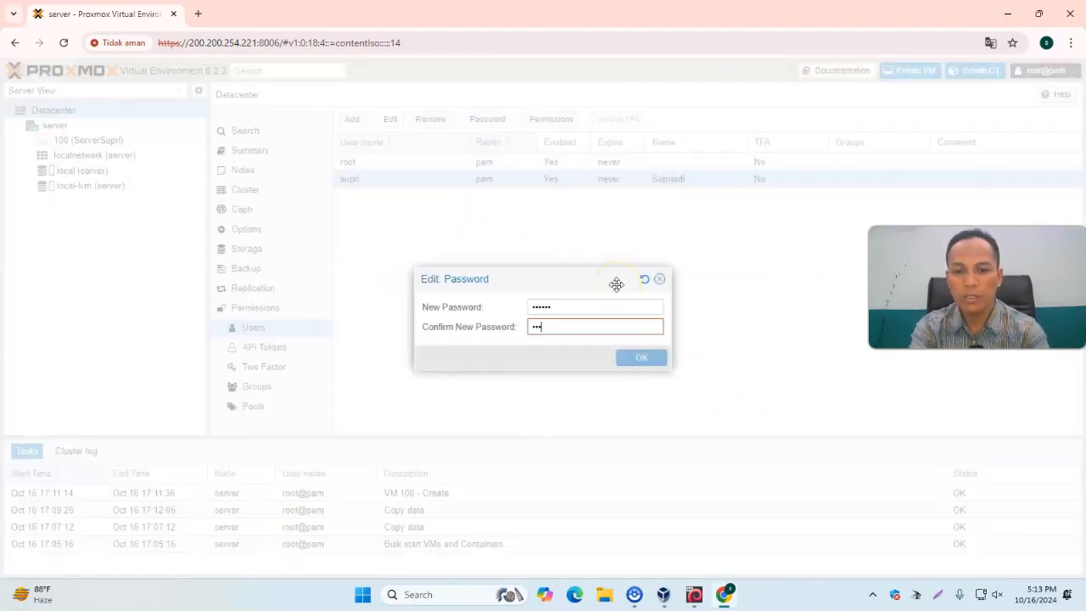
type("•••")
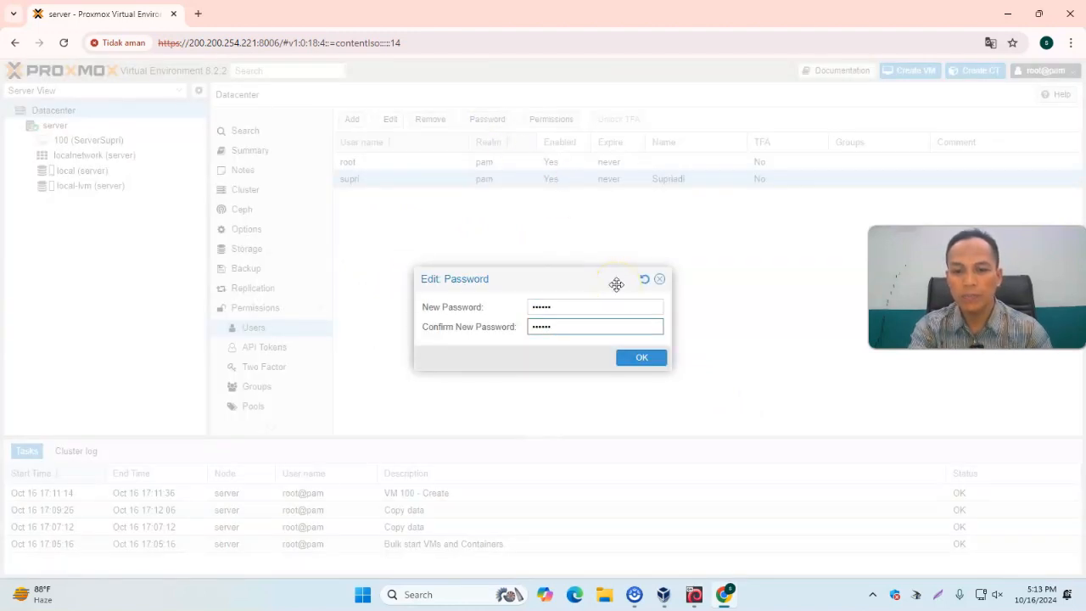
left_click(638, 361)
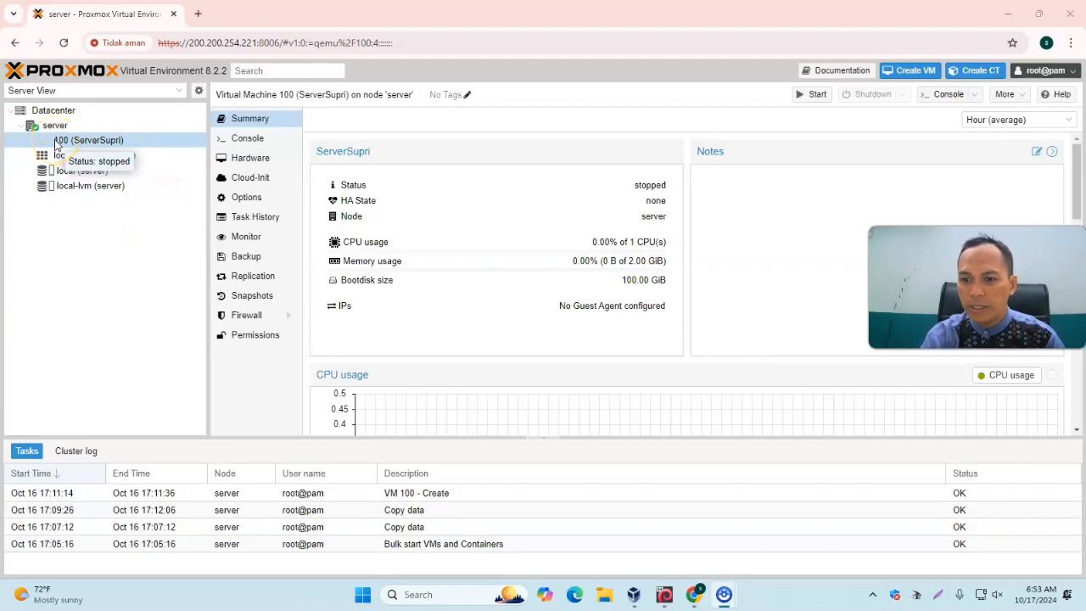
On VM 100's permissions, start a user permission for the owner's PAM user and pick the Administrator role
left_click(54, 141)
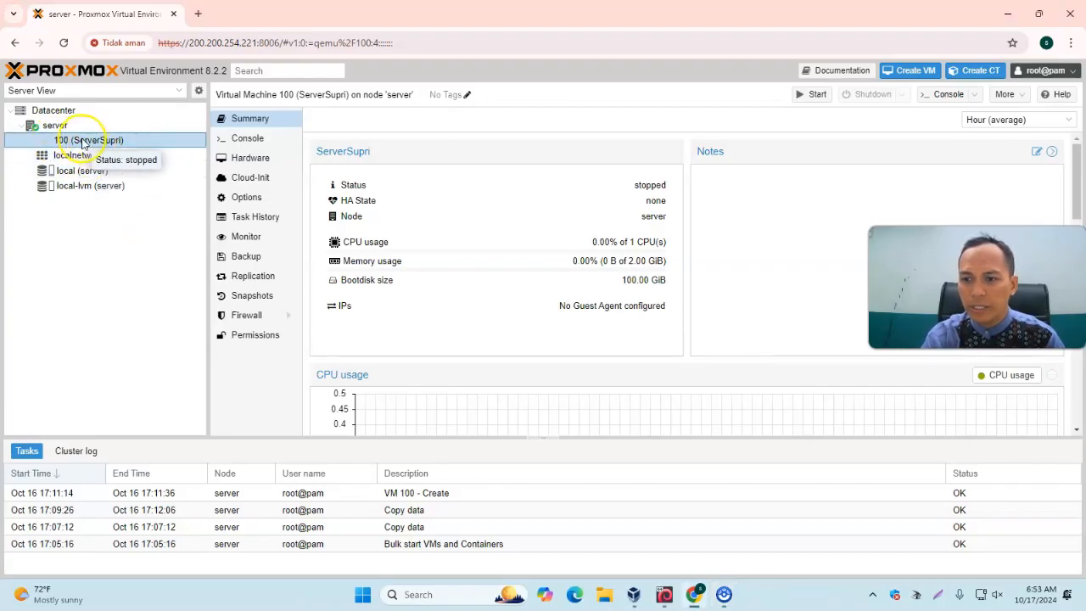
right_click(66, 142)
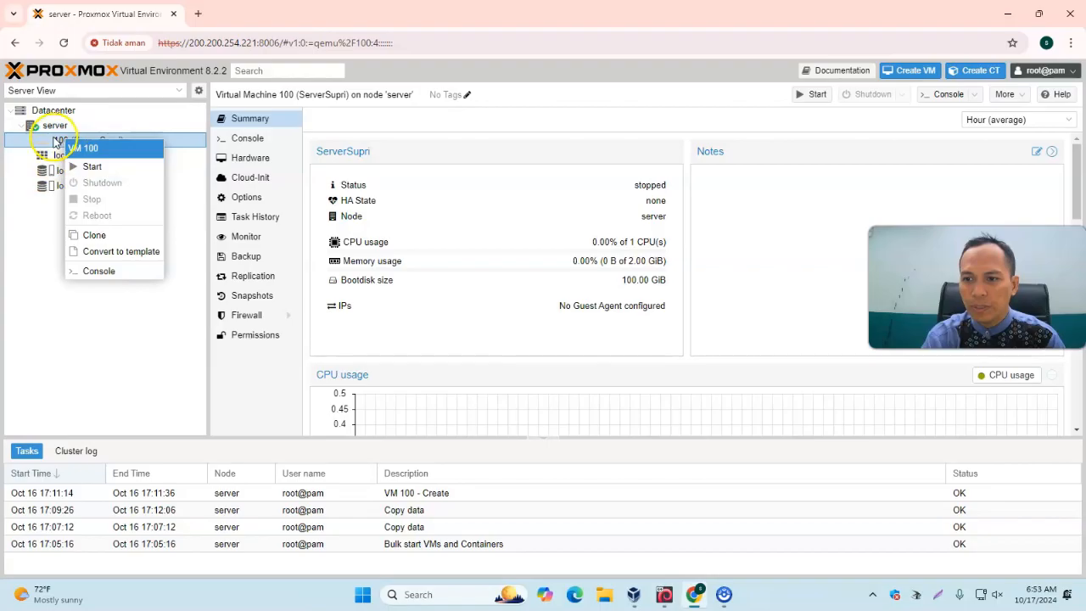
left_click(51, 144)
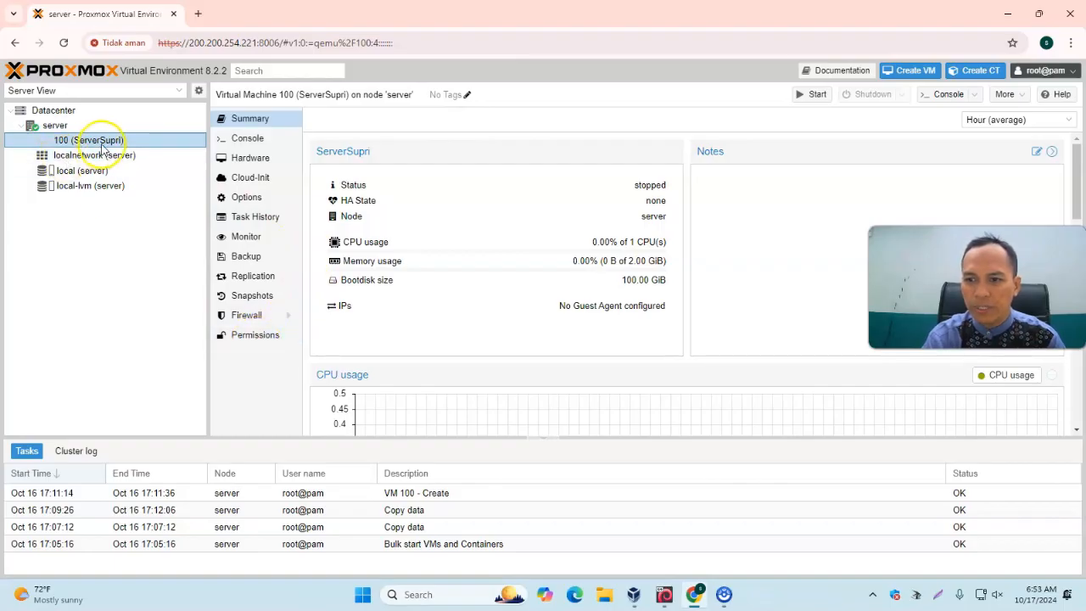
left_click(242, 336)
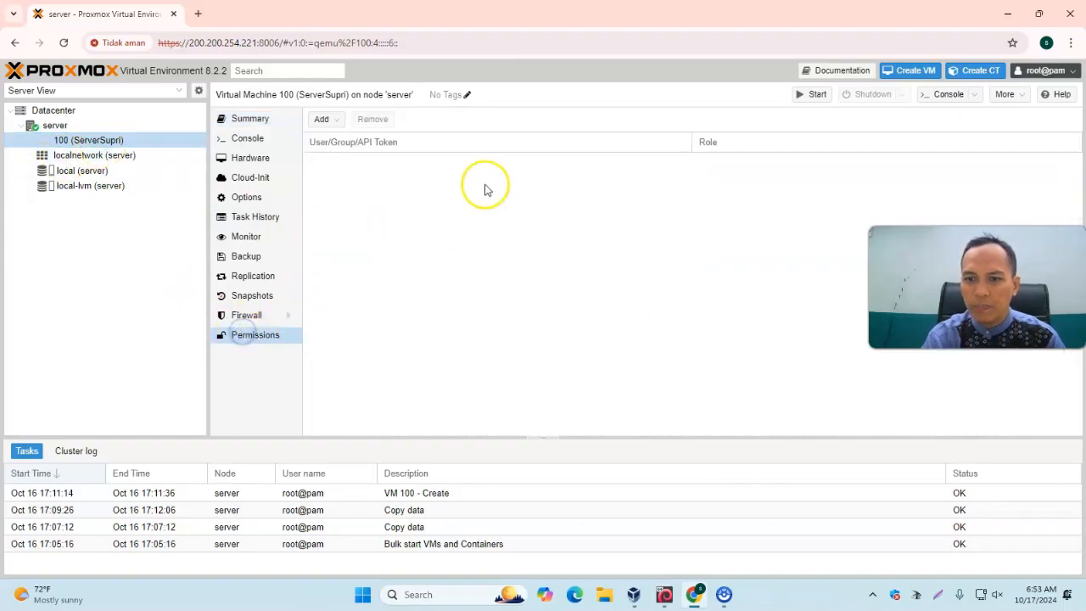
left_click(339, 123)
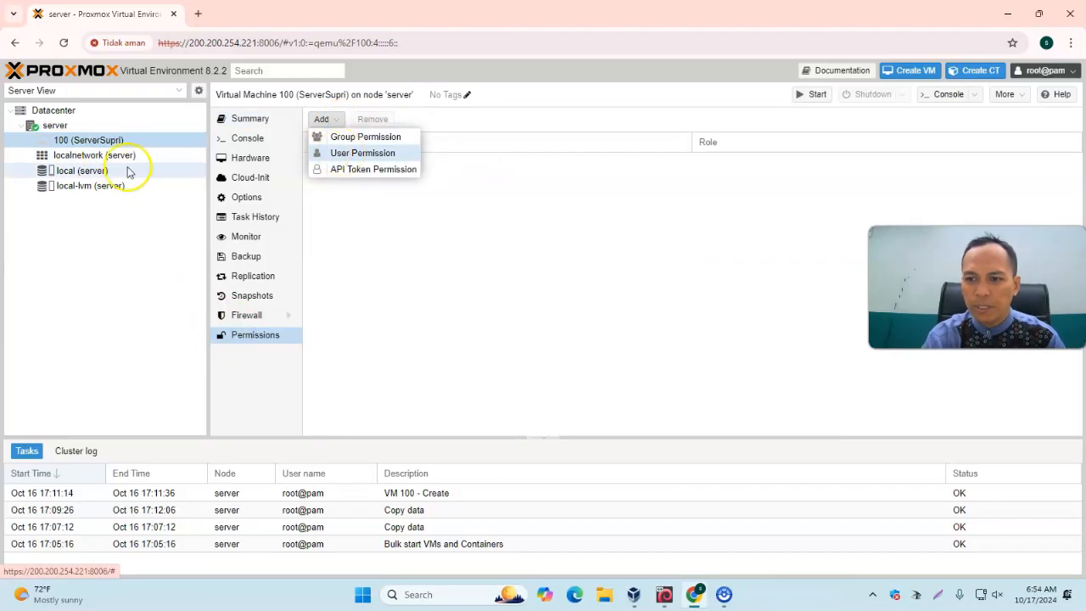
left_click(93, 141)
left_click(275, 334)
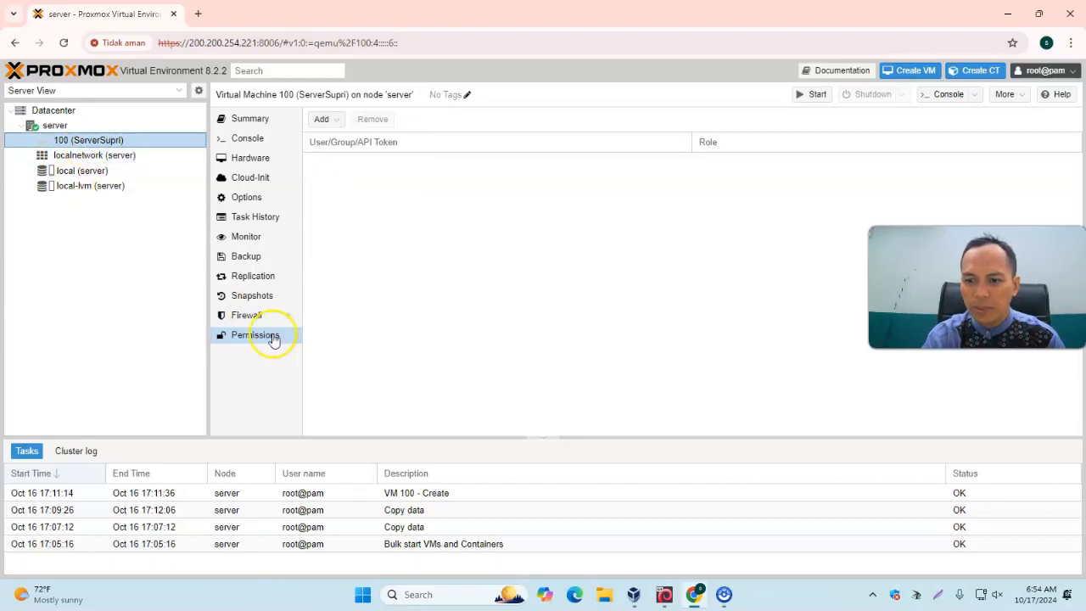
left_click(322, 119)
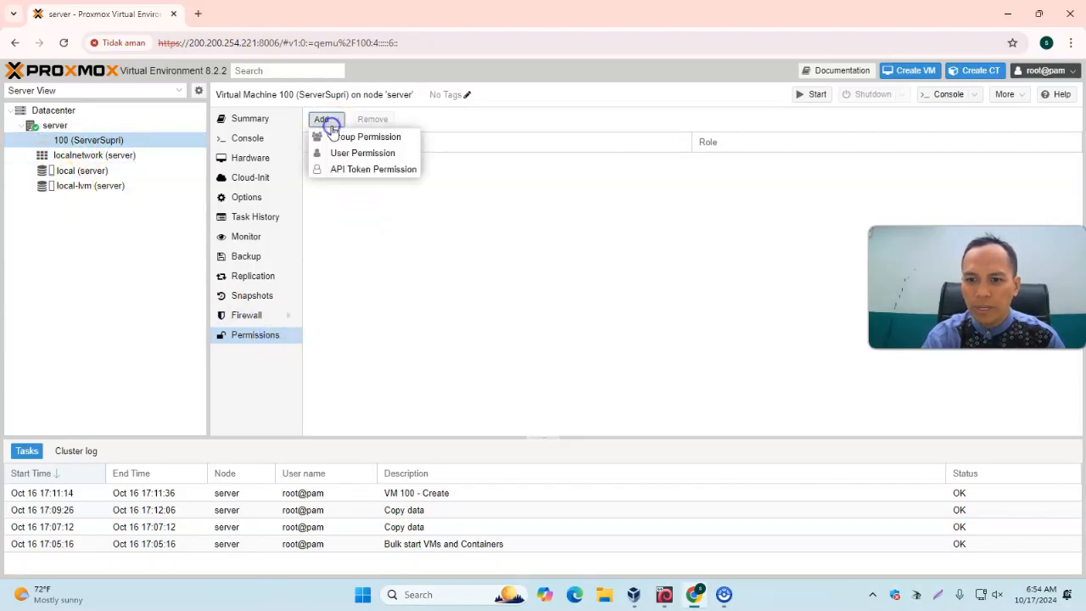
left_click(360, 153)
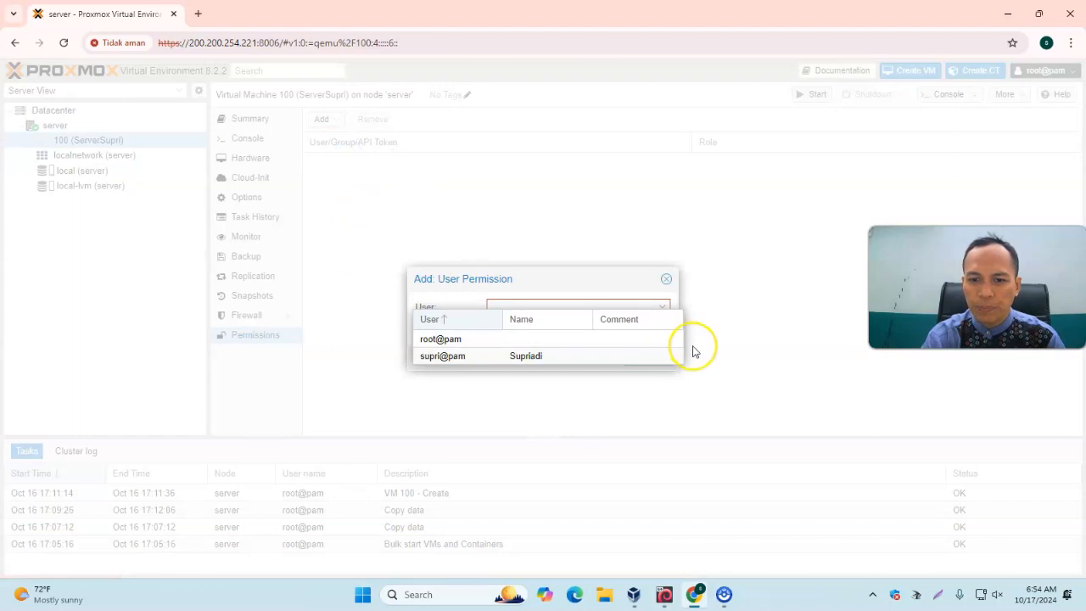
left_click(431, 356)
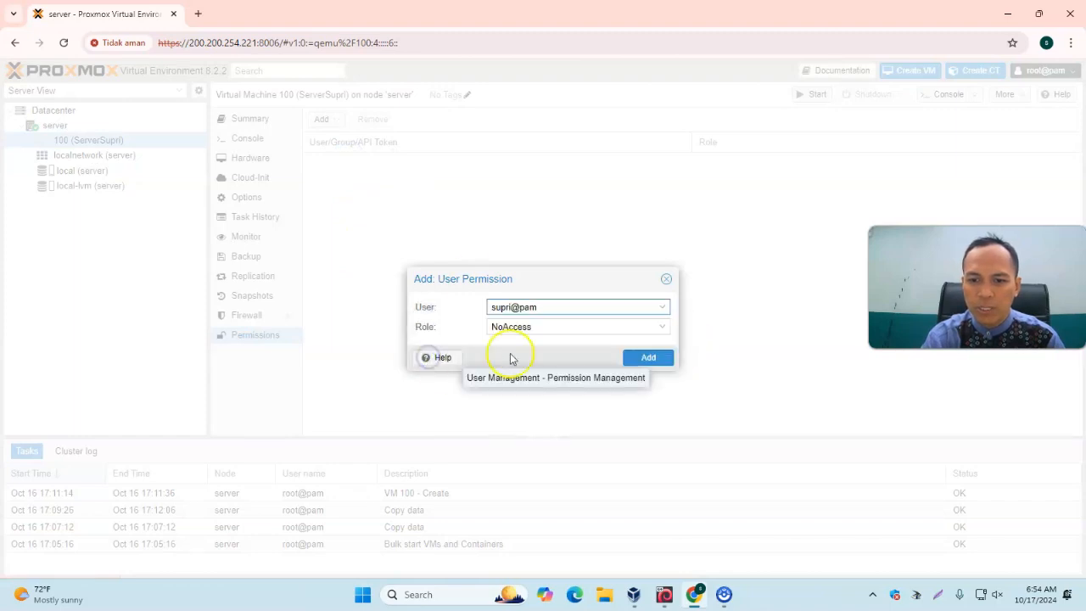
left_click(663, 331)
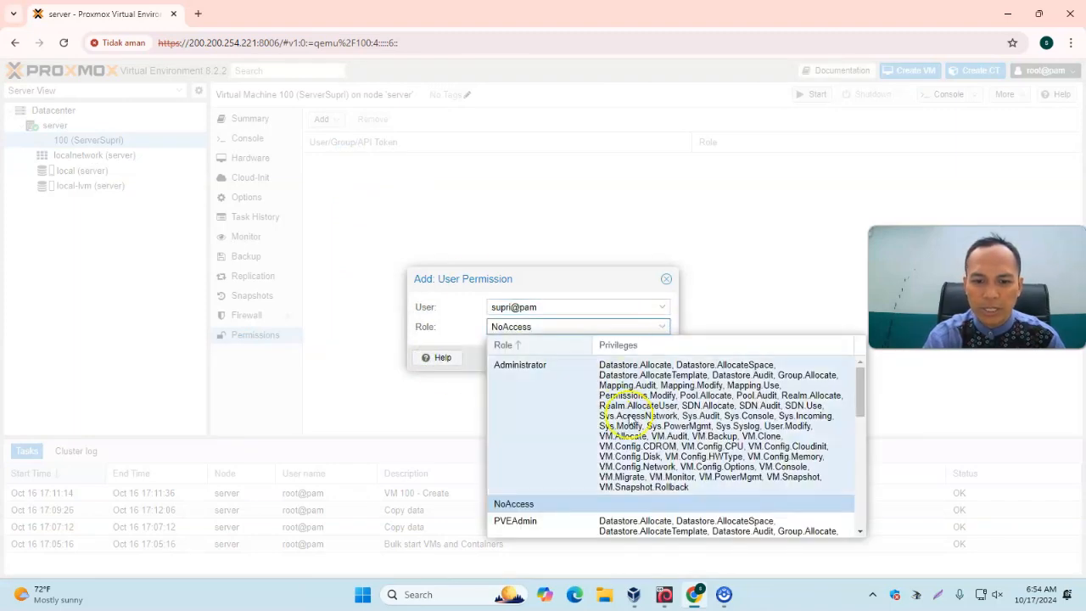
left_click(567, 415)
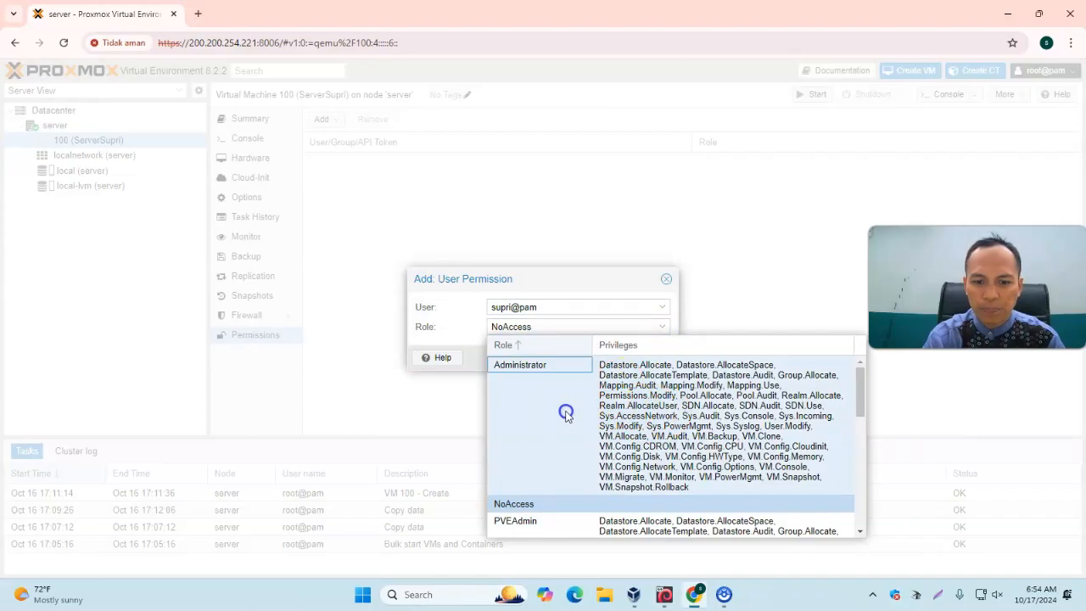
Compare the privileges of the available roles, select Administrator again and add the user permission
left_click(662, 328)
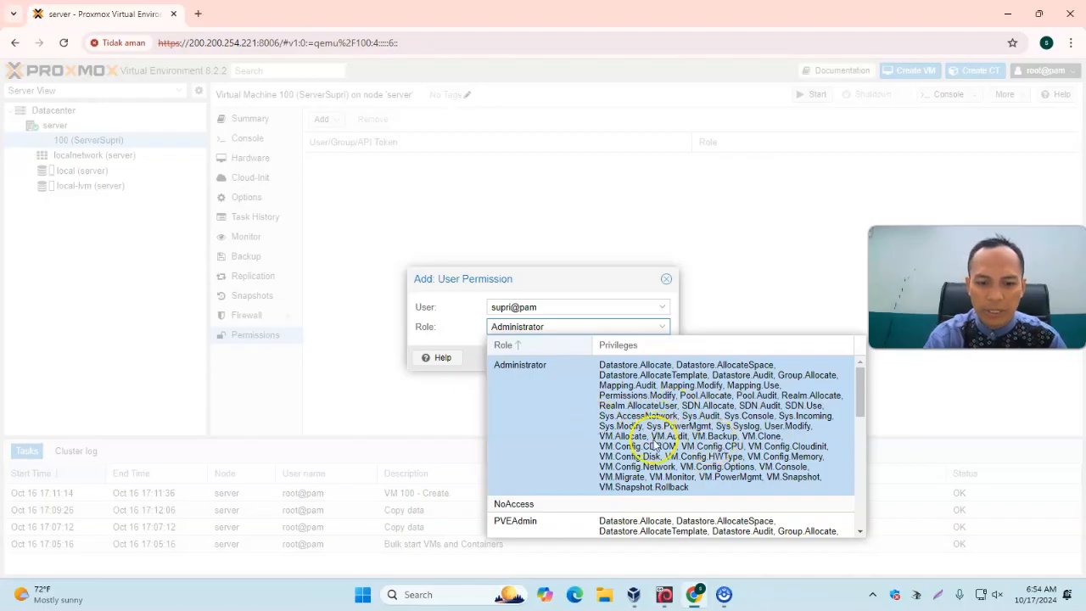
scroll(670, 454, "down", 5)
scroll(701, 466, "down", 3)
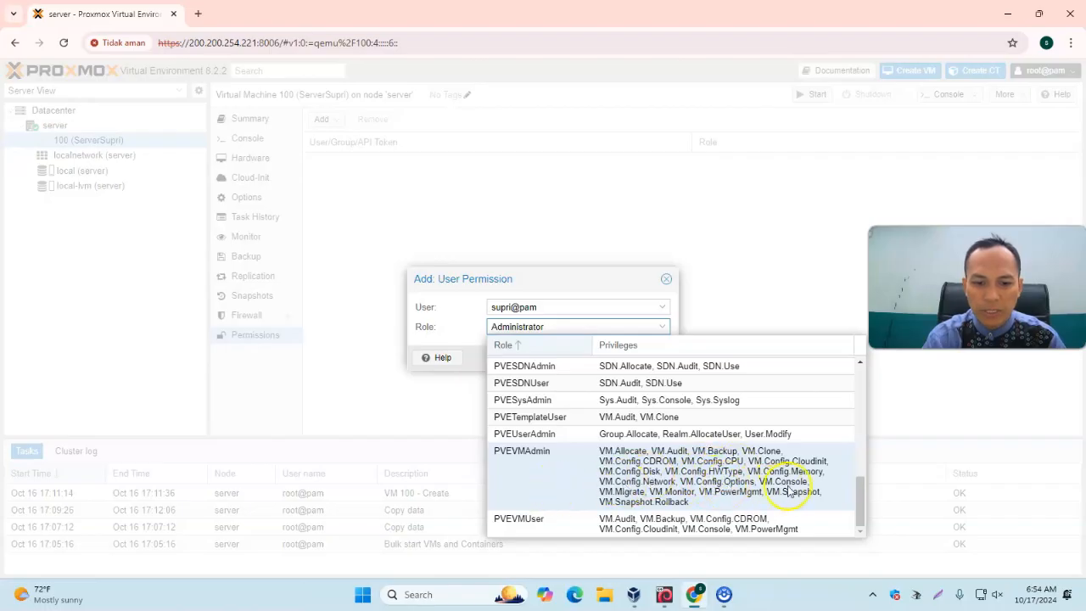
scroll(757, 486, "up", 8)
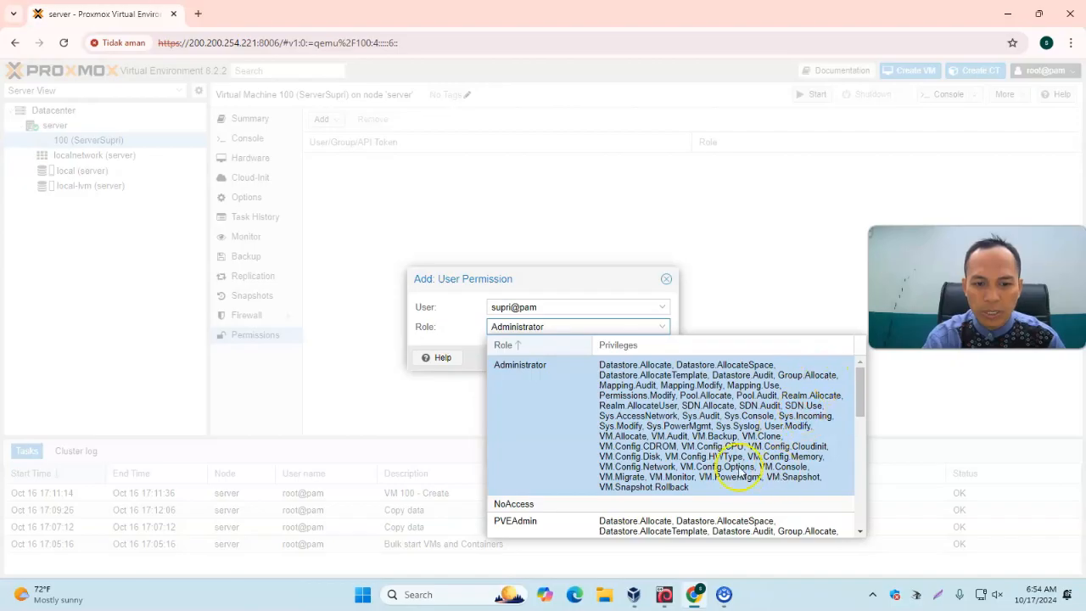
scroll(647, 460, "down", 8)
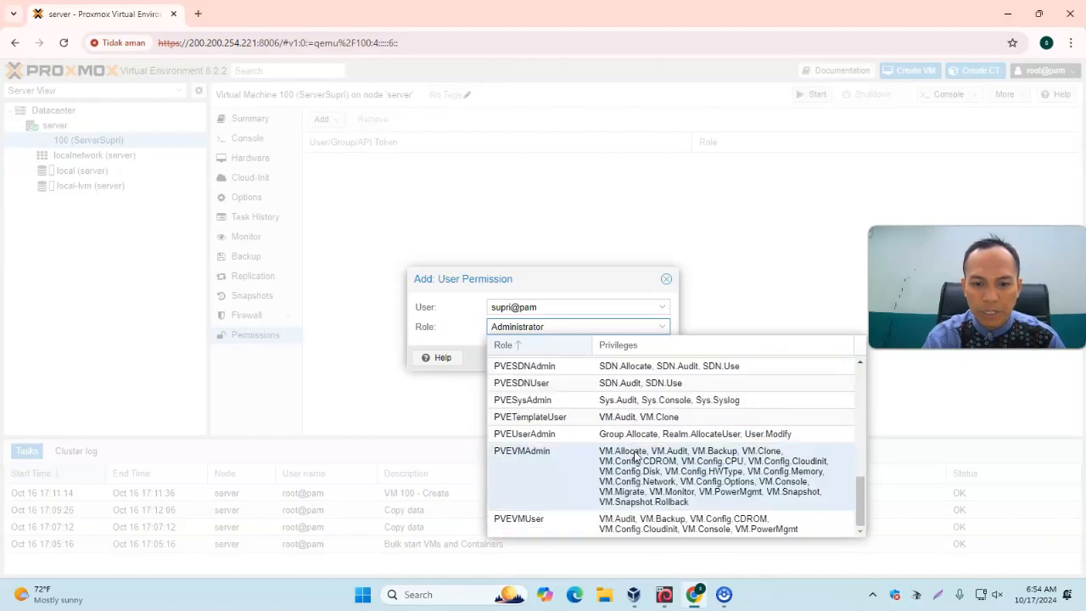
scroll(664, 461, "up", 8)
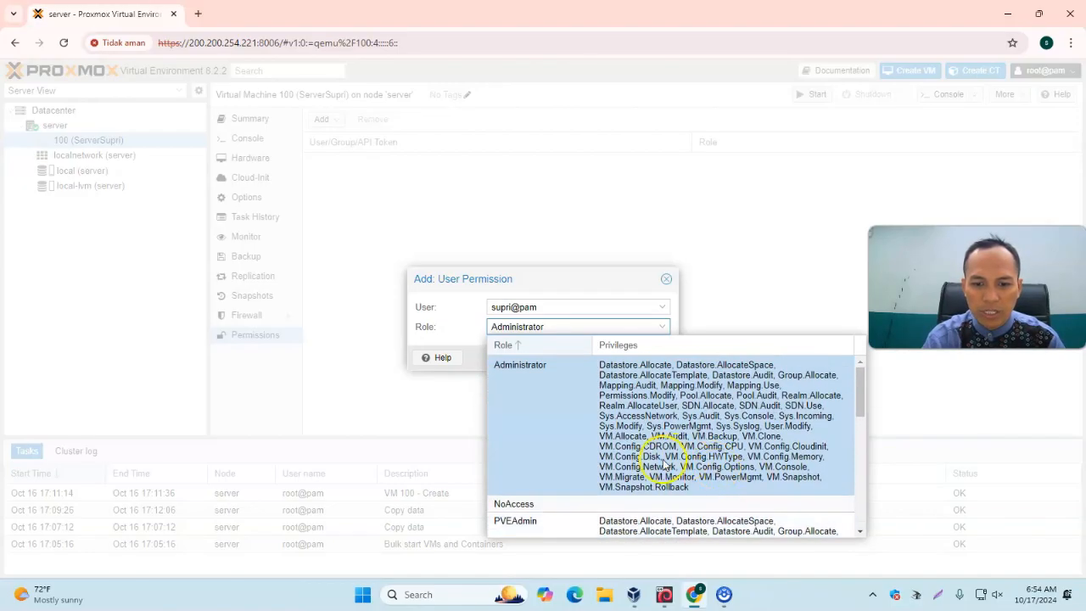
left_click(581, 419)
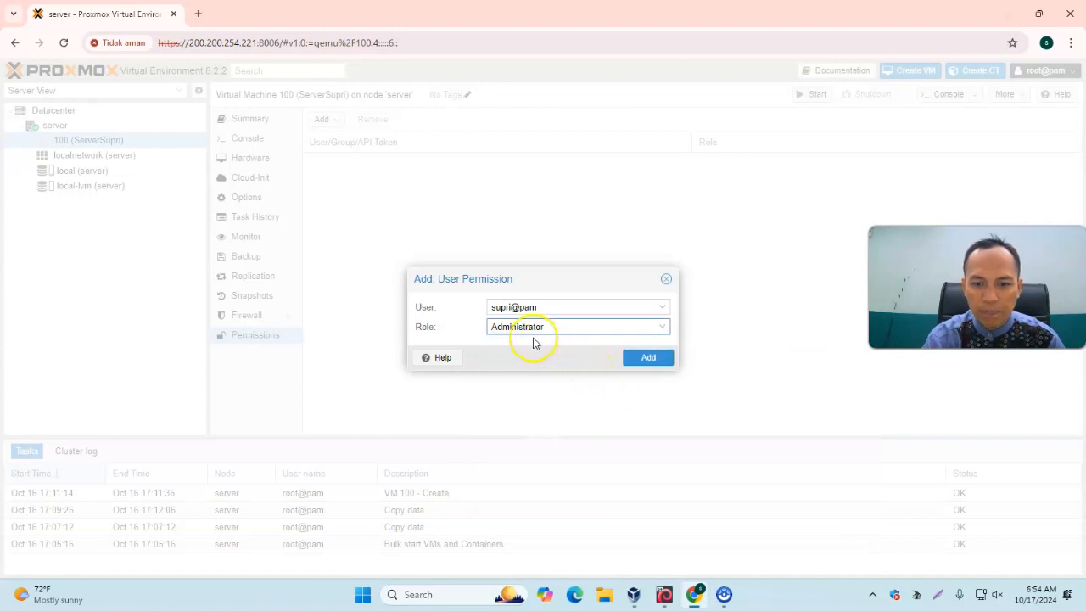
left_click(650, 361)
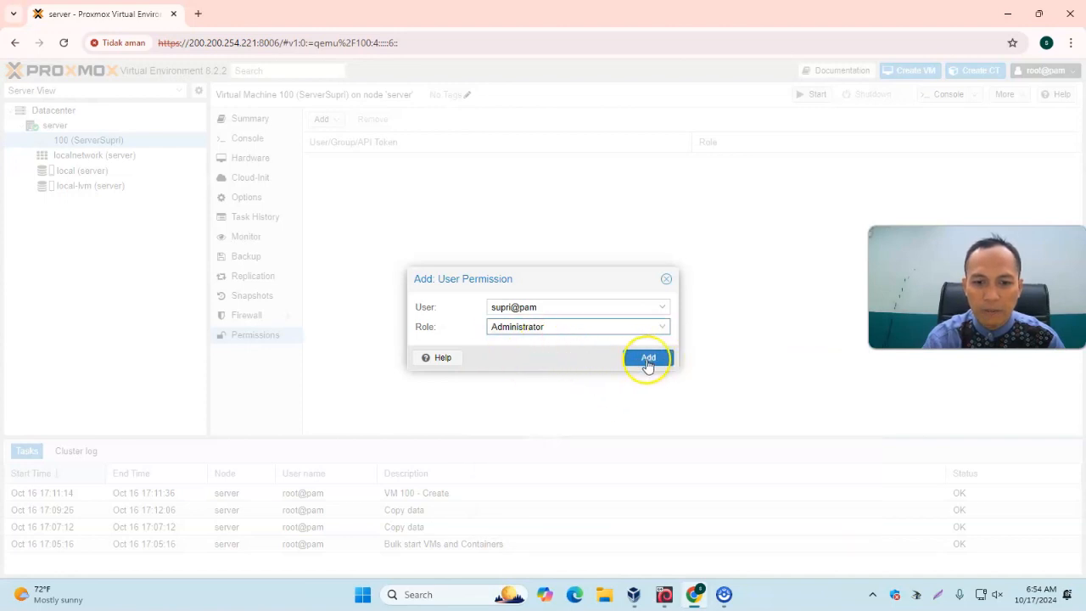
left_click(647, 359)
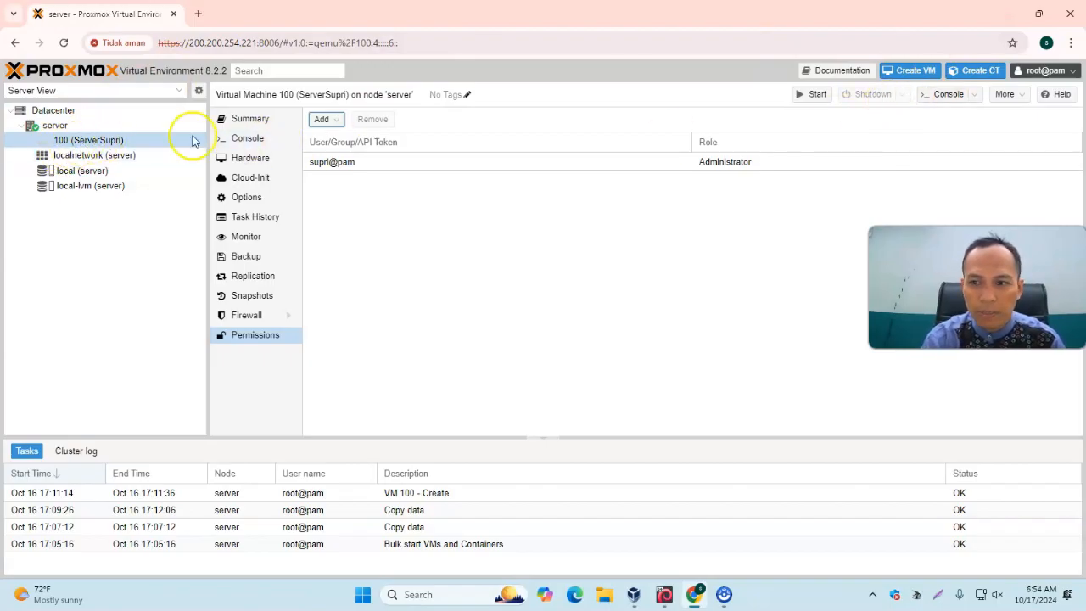
Log out and log back in as the new PAM user with its password, dismissing the subscription notice
left_click(1066, 71)
left_click(1040, 172)
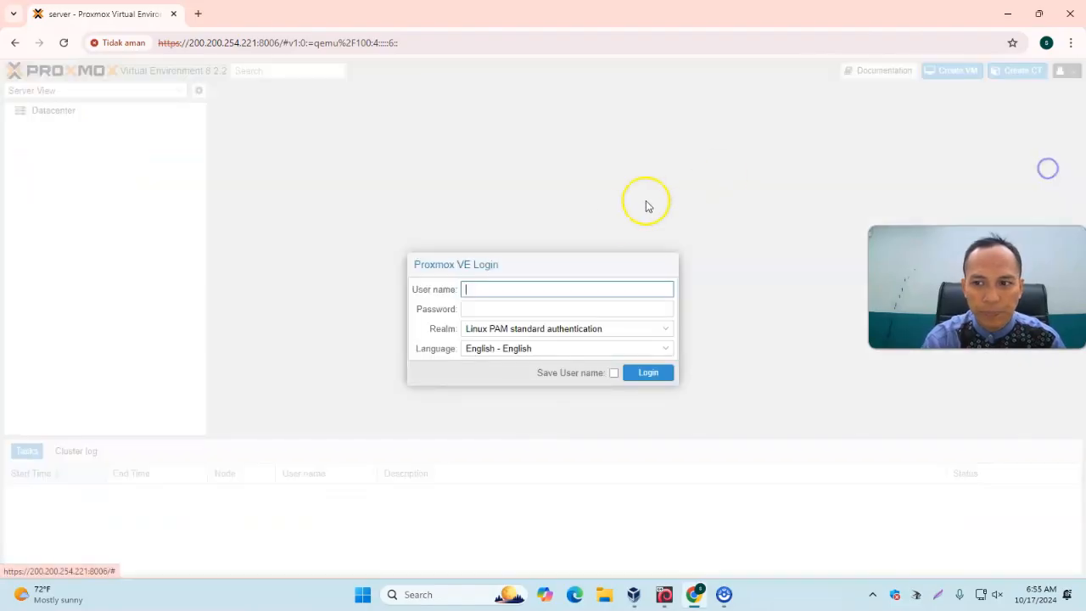
type("supri")
key("Tab")
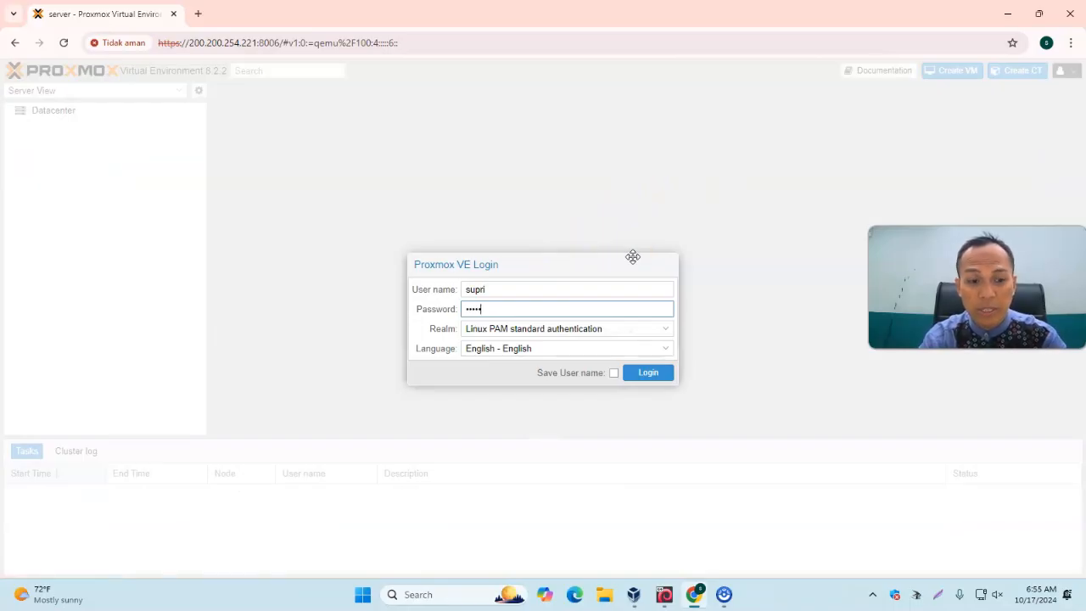
left_click(662, 374)
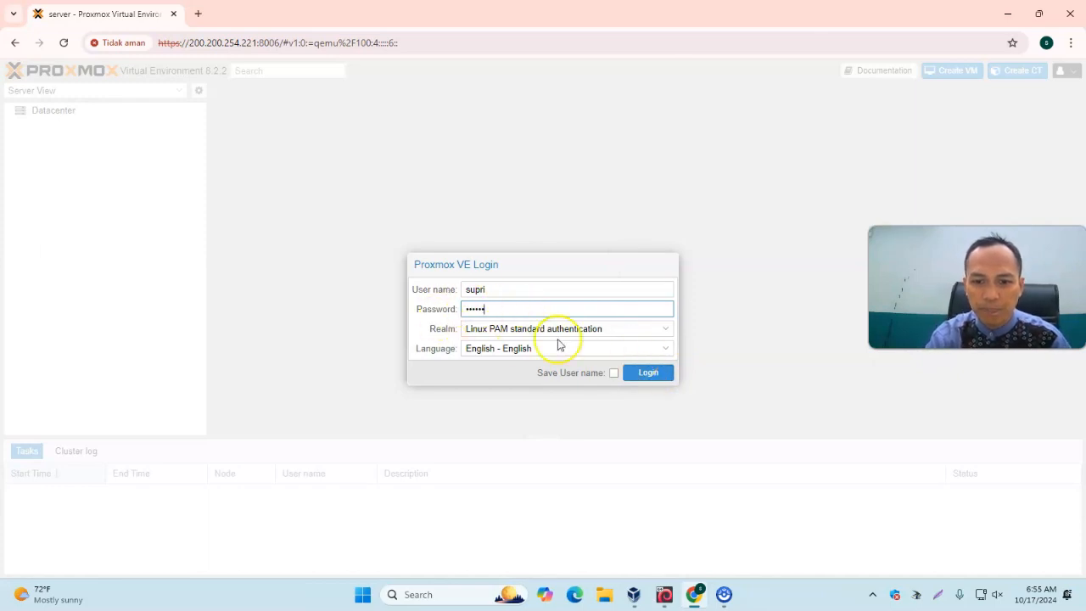
left_click(660, 381)
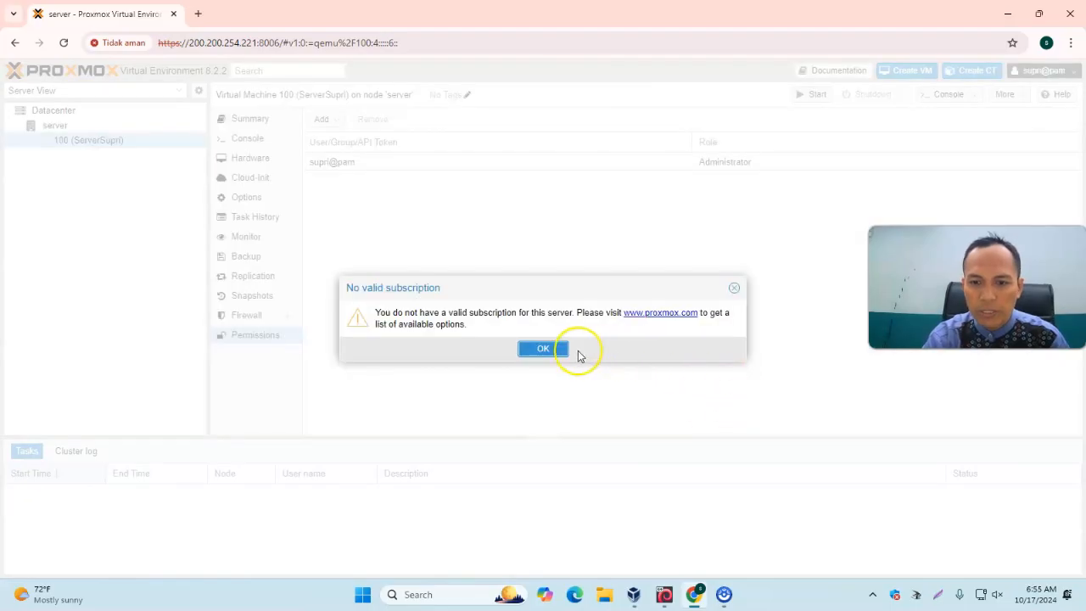
left_click(565, 348)
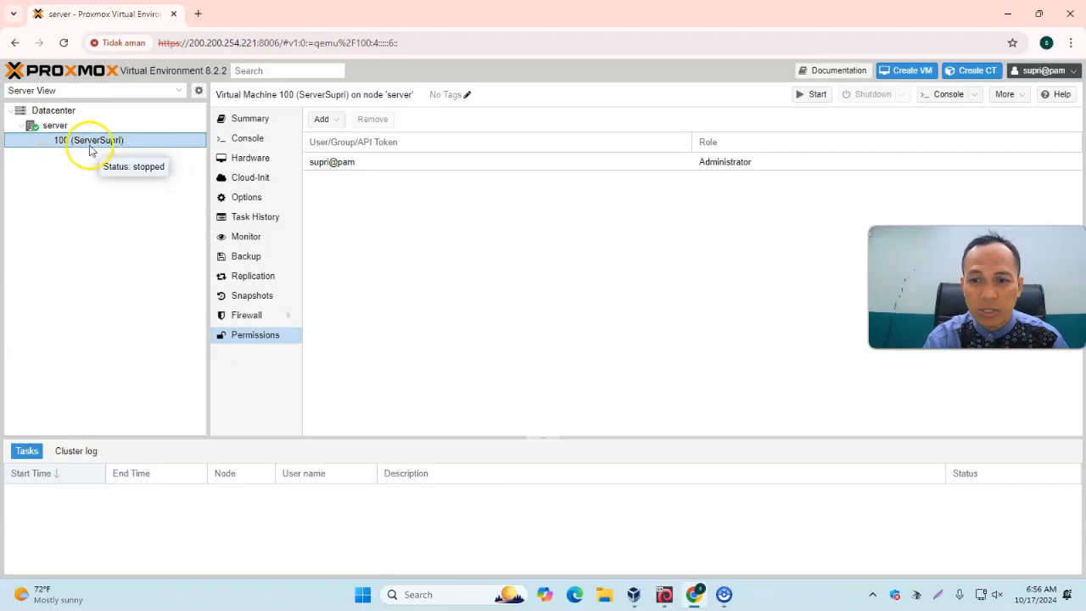
Start VM 100 and open its console window
left_click(815, 97)
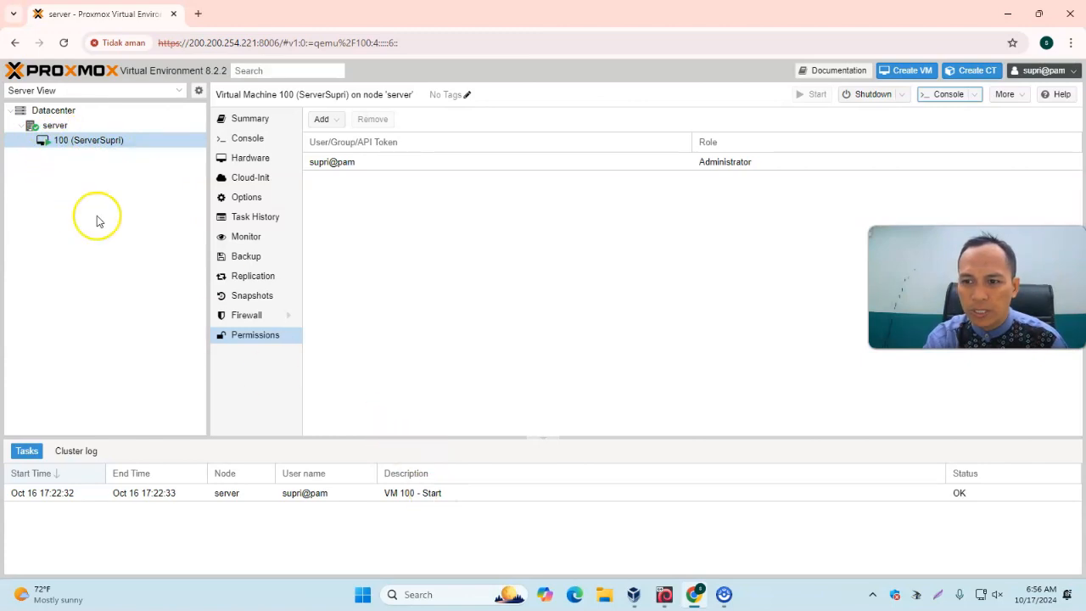
double_click(53, 141)
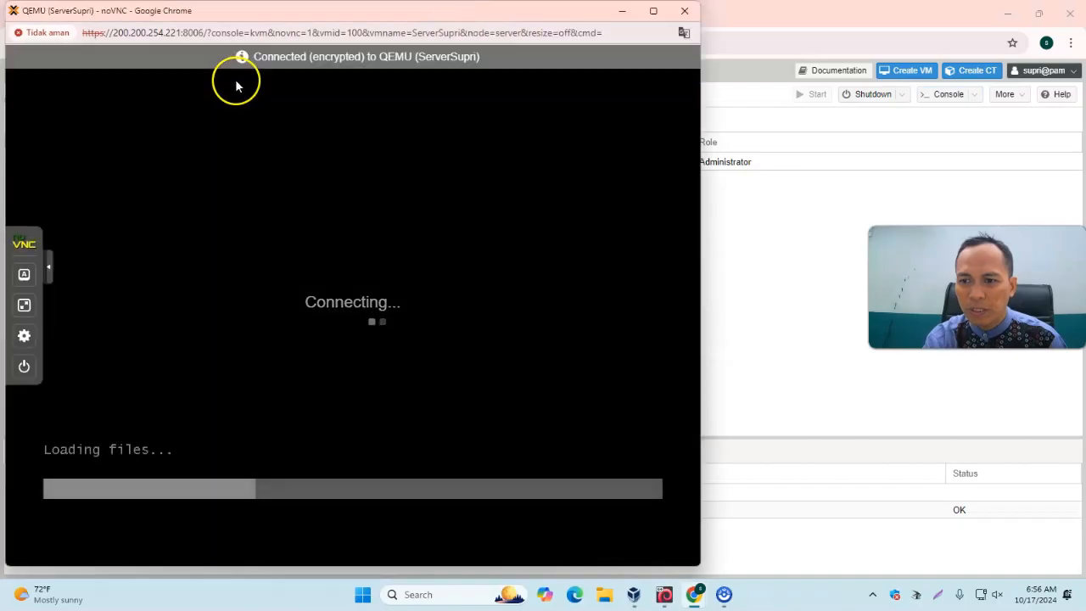
left_click_drag(298, 15, 454, 23)
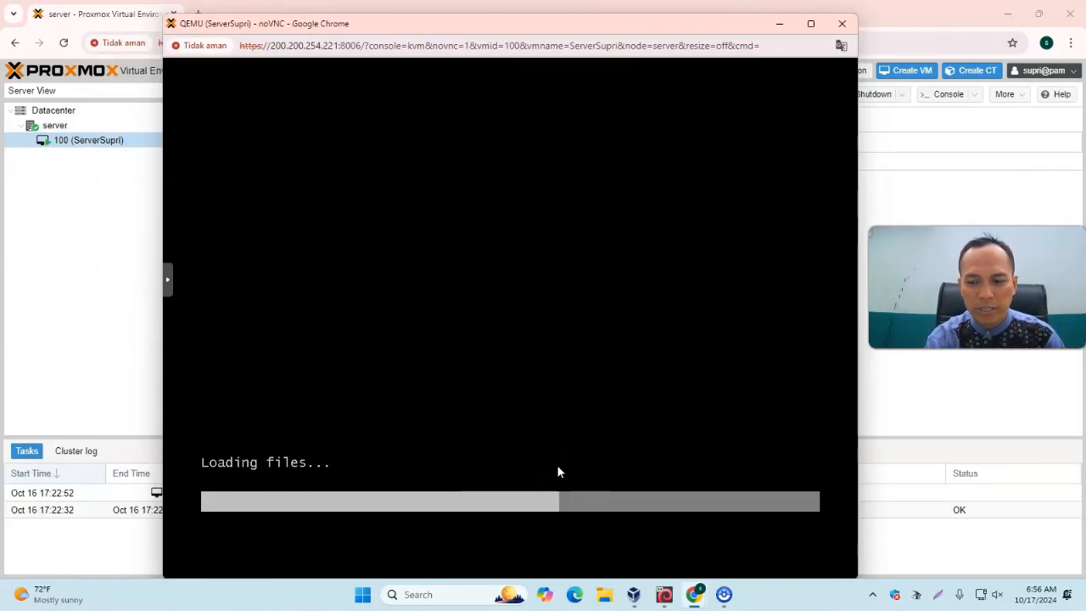
left_click(560, 440)
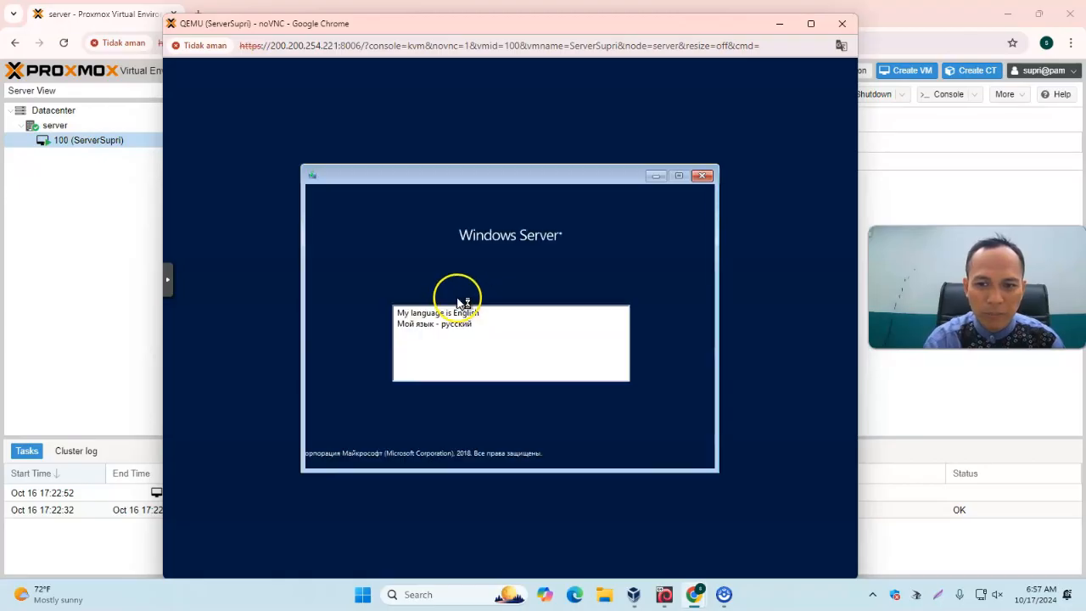
Choose English as the Windows Server setup language and continue past the language settings
left_click(435, 312)
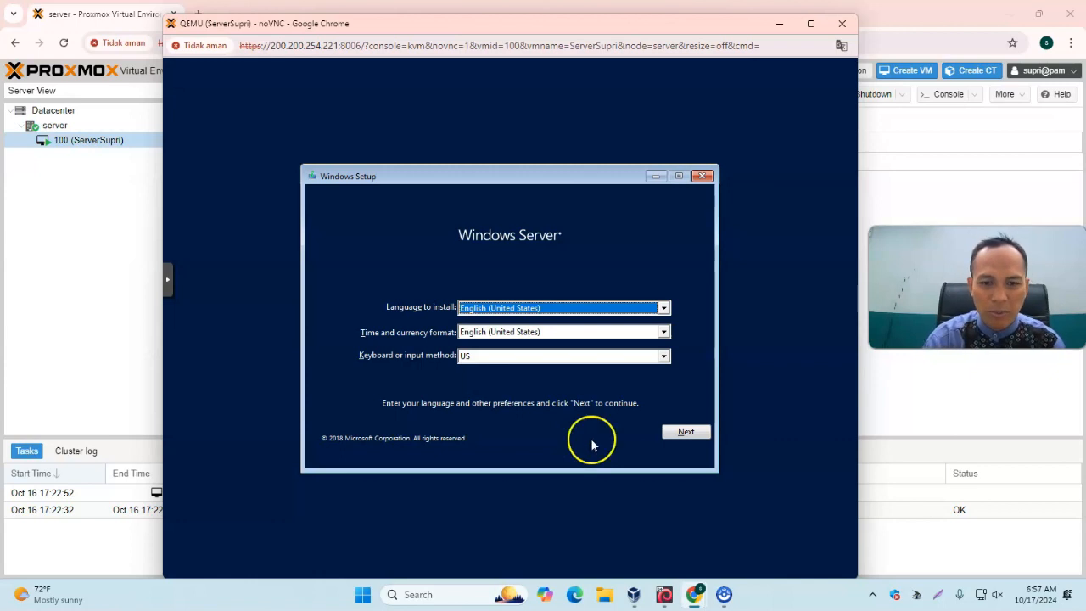
left_click(686, 432)
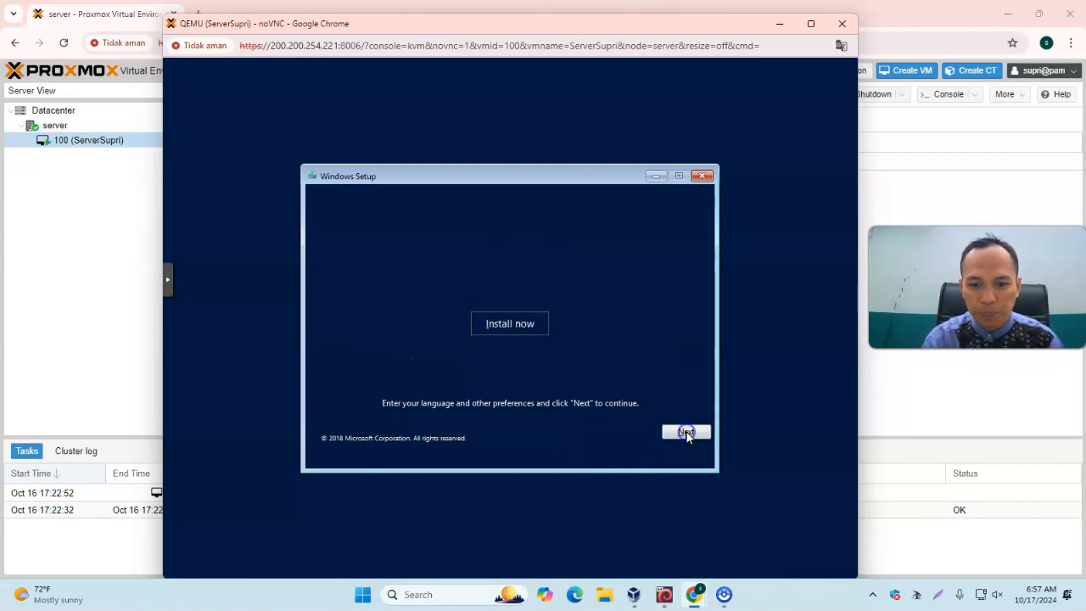
Start the Windows Server installation
left_click(508, 327)
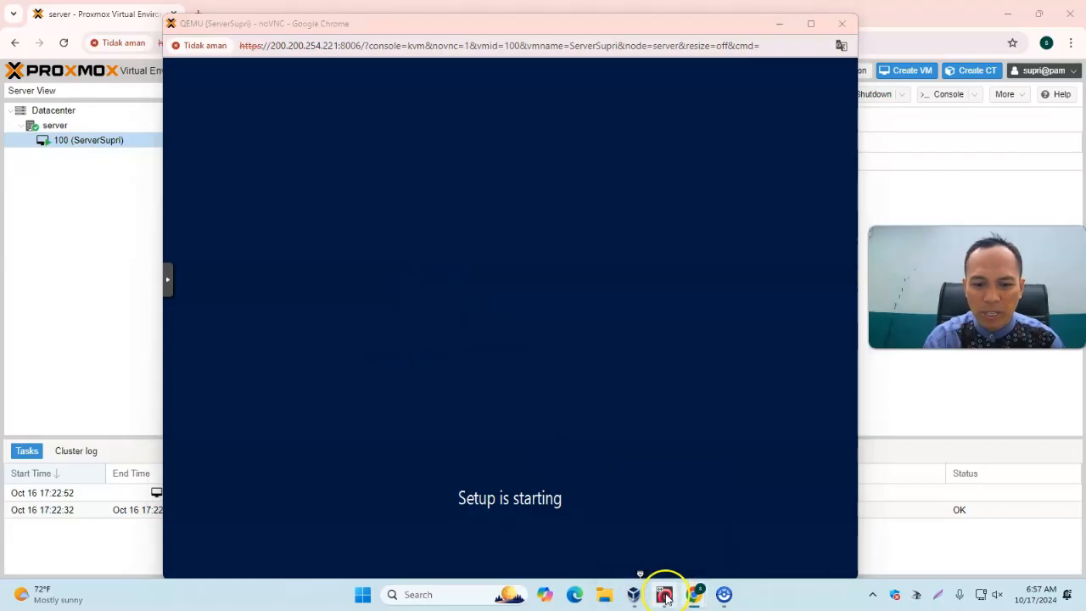
left_click(662, 593)
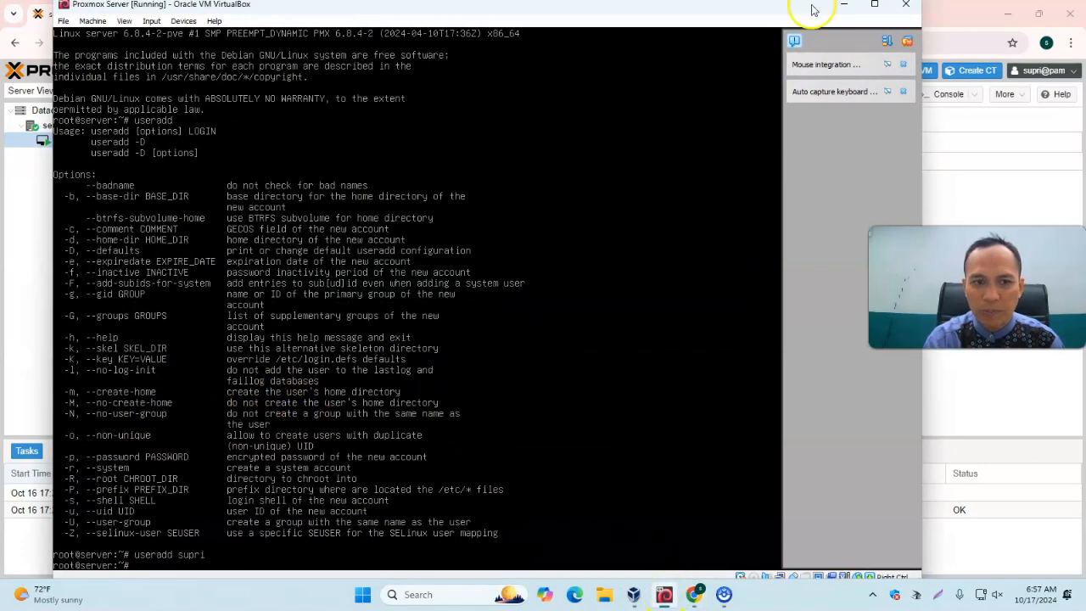
left_click(845, 5)
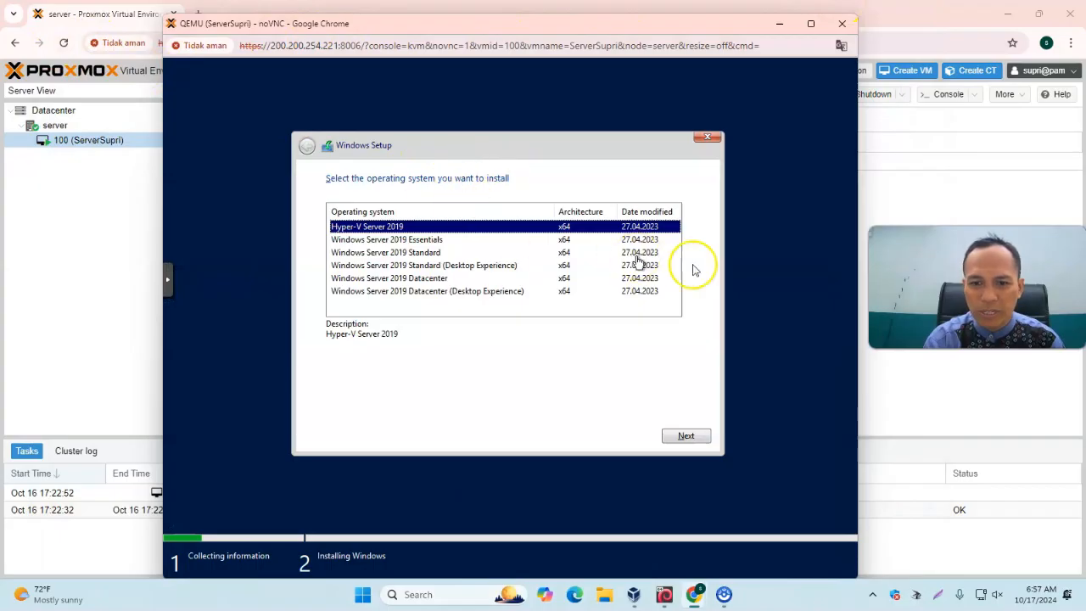
Select Windows Server 2019 Standard (Desktop Experience) as the operating system to install and continue
left_click(416, 265)
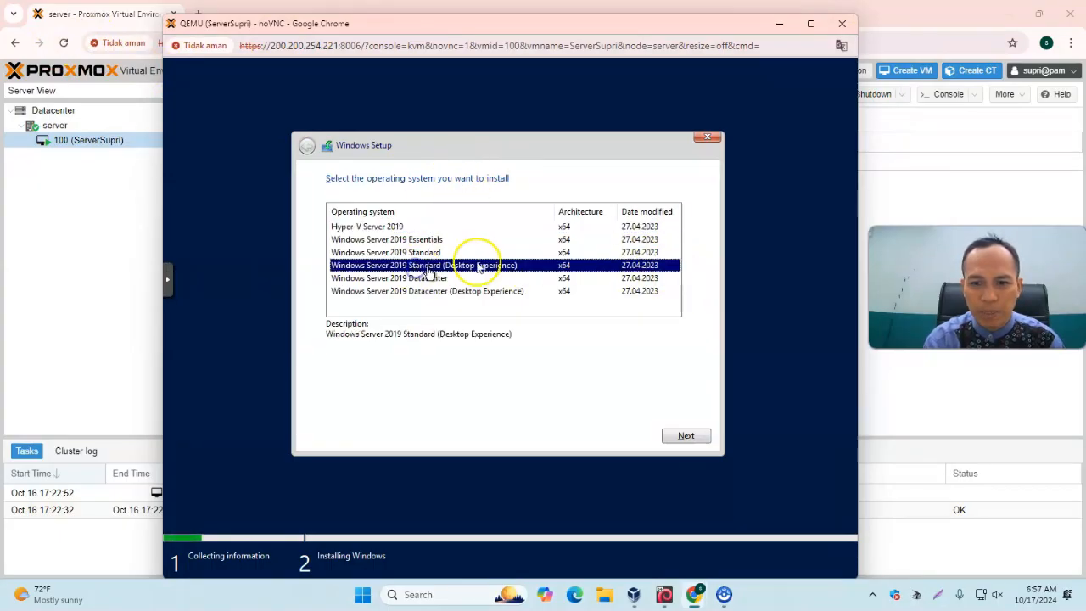
left_click(693, 437)
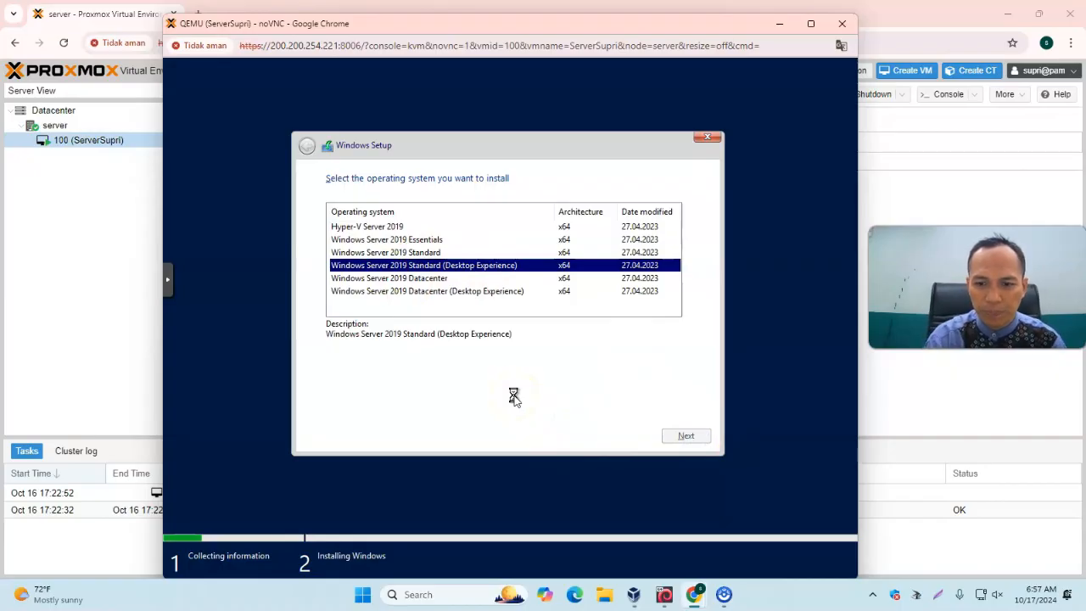
left_click(412, 404)
left_click(704, 439)
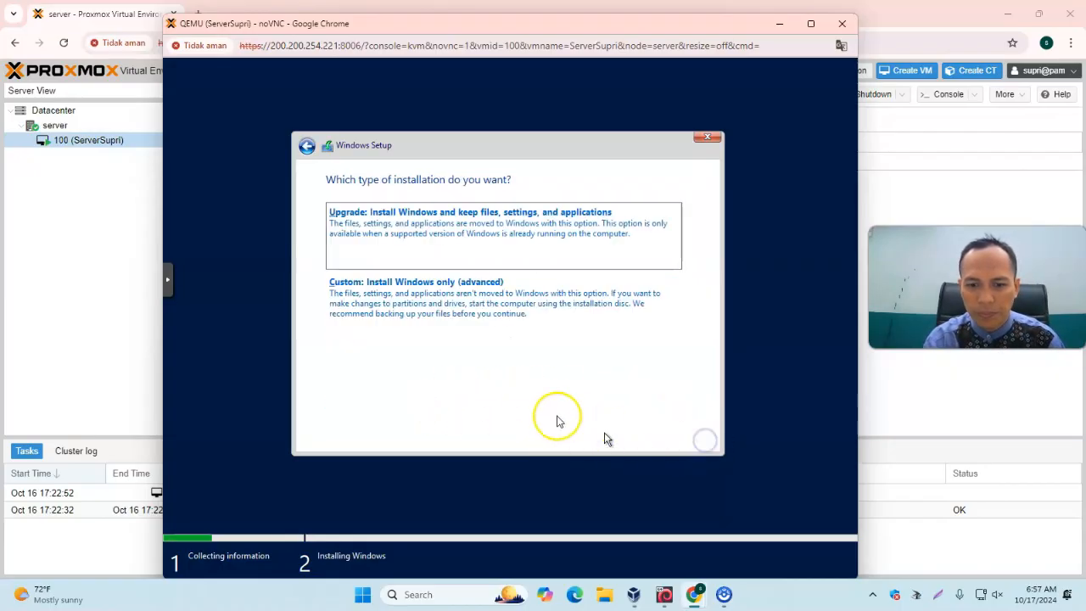
Choose a custom installation onto Drive 0's unallocated space, then close the console window while Windows installs
left_click(436, 314)
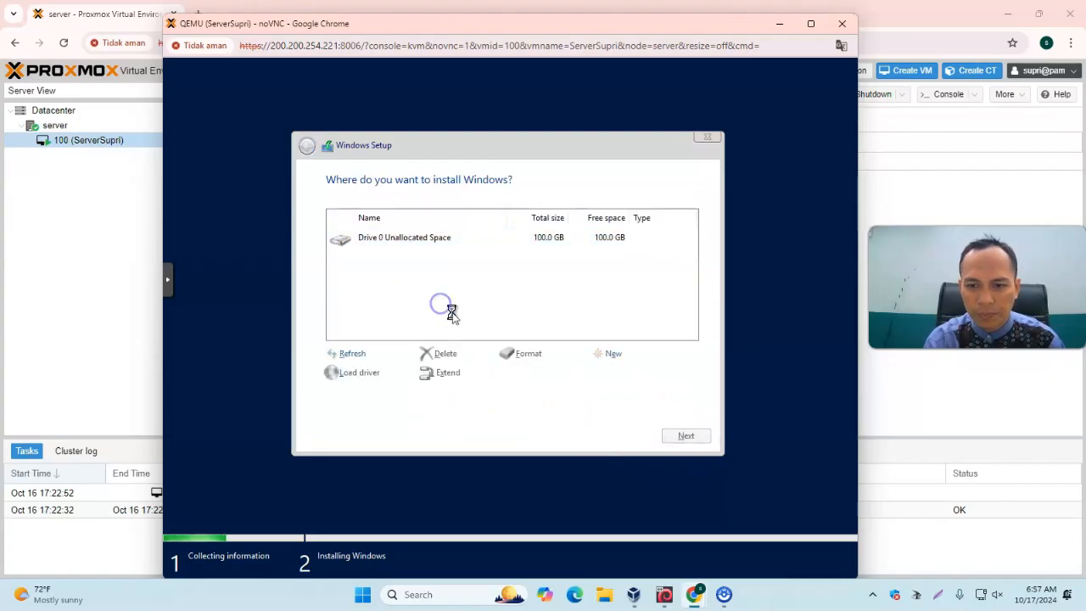
left_click(689, 435)
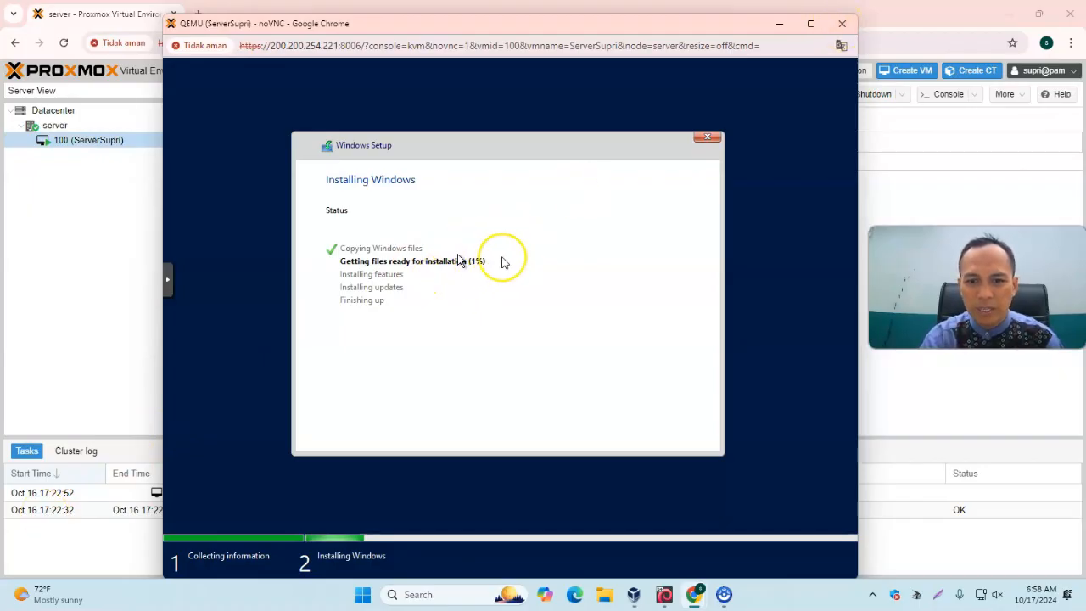
left_click(843, 24)
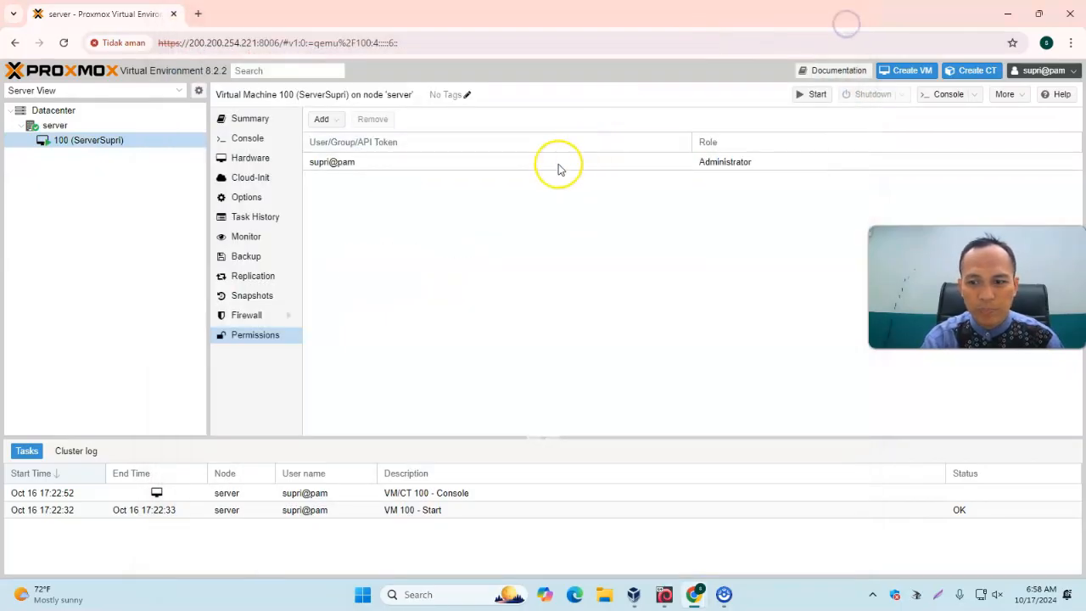
Log out and log back in as root with its password, dismissing the subscription notice
left_click(1055, 76)
left_click(1050, 173)
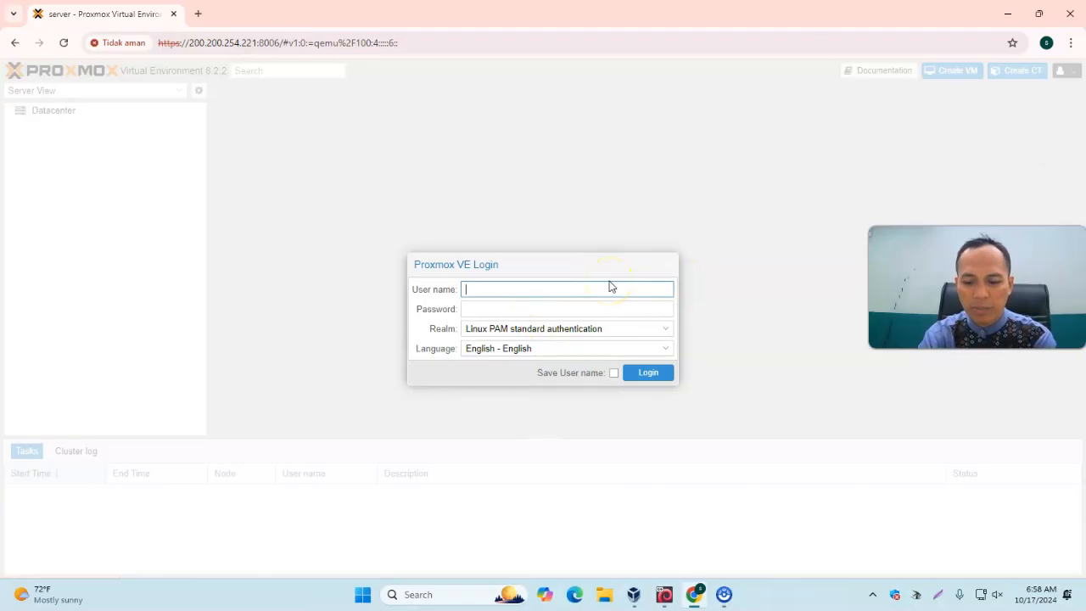
type("root")
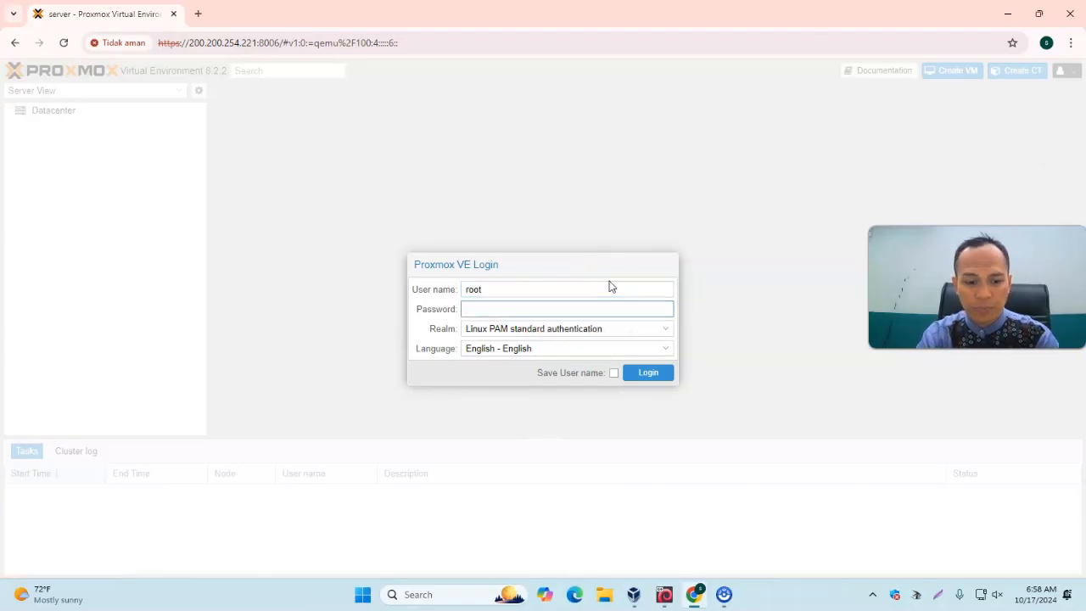
type("*")
key("Return")
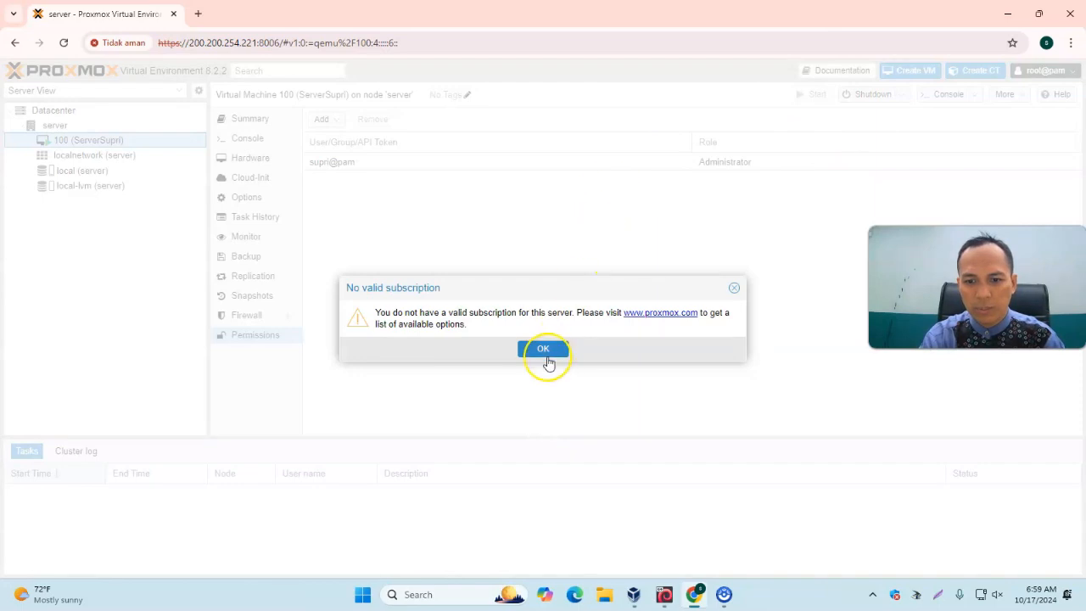
left_click(548, 358)
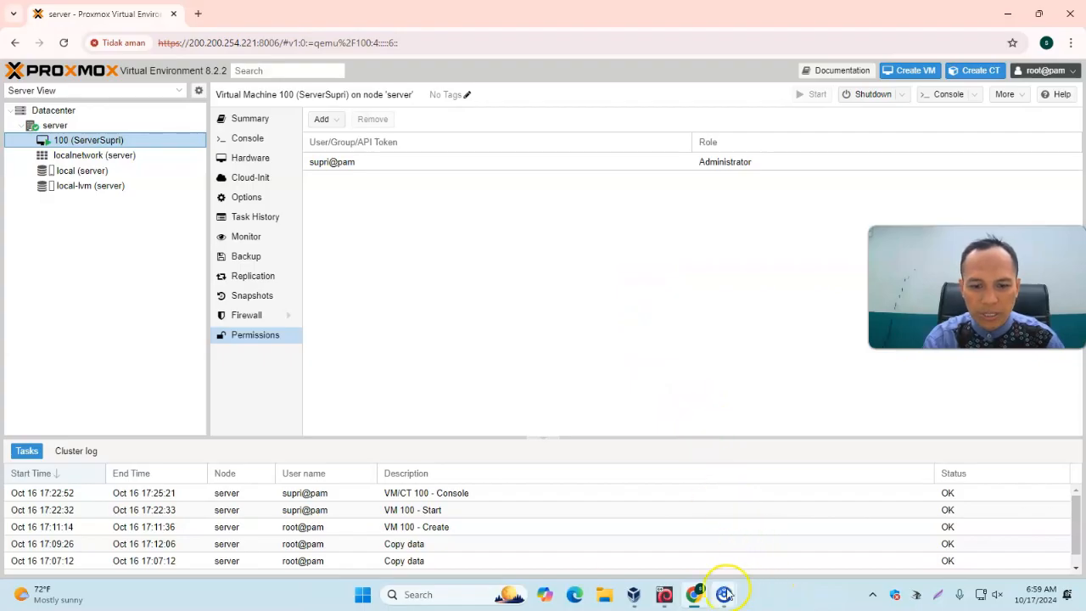
Create the Linux user nawwaf with useradd in the Proxmox host console, then minimize it
left_click(666, 594)
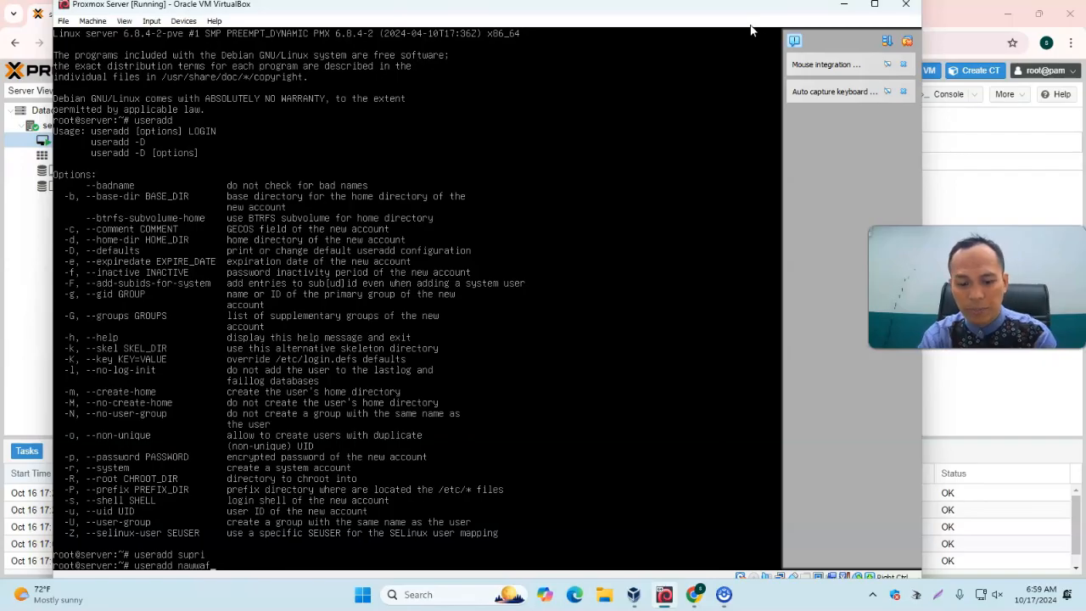
key("Return")
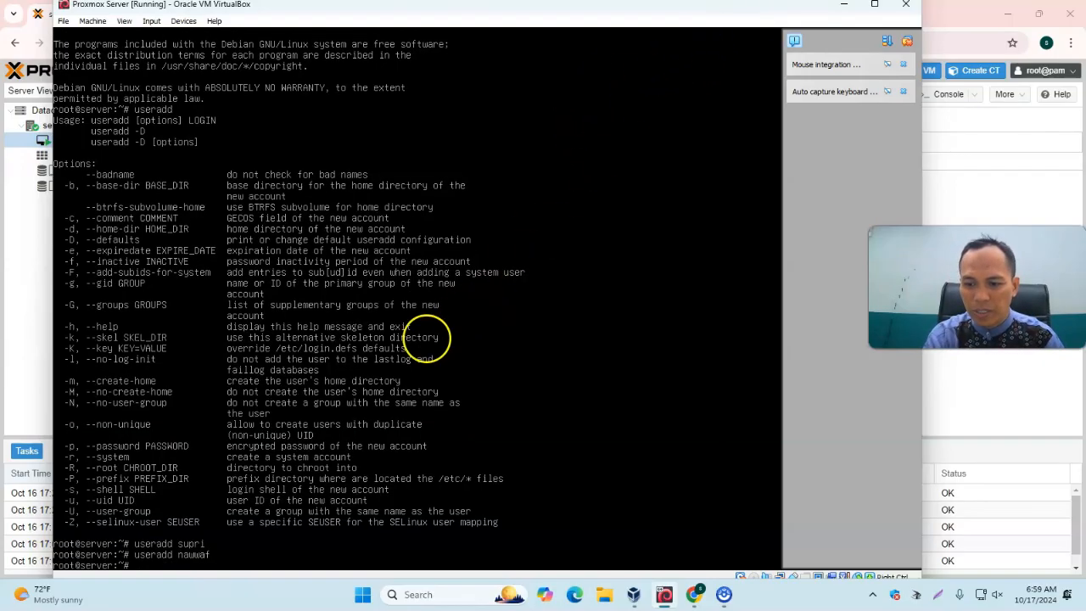
left_click(845, 6)
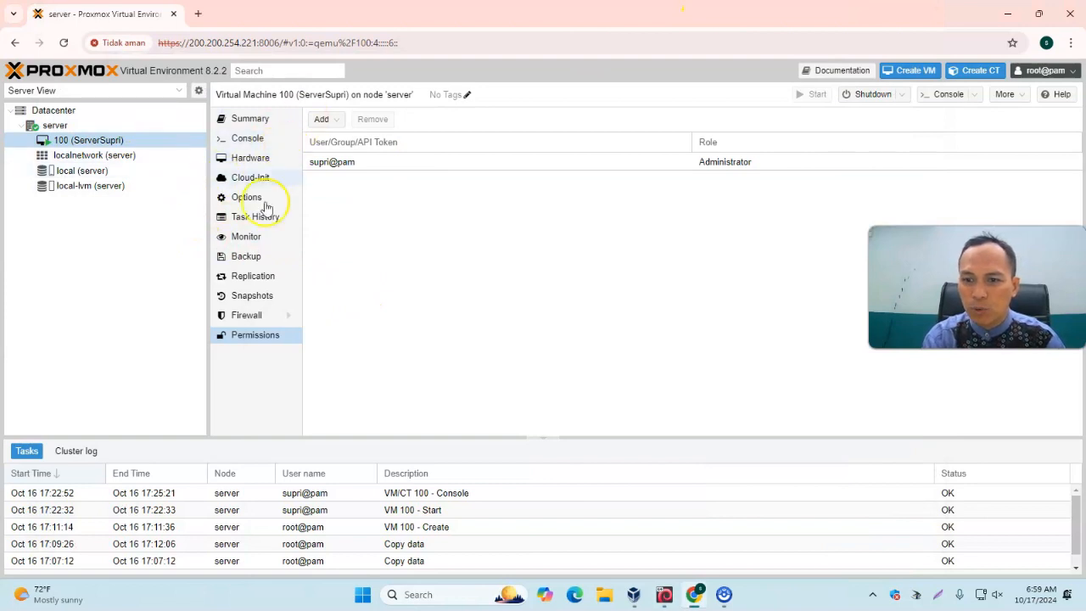
Browse the local storage, local network and server node entries in the server tree
left_click(65, 173)
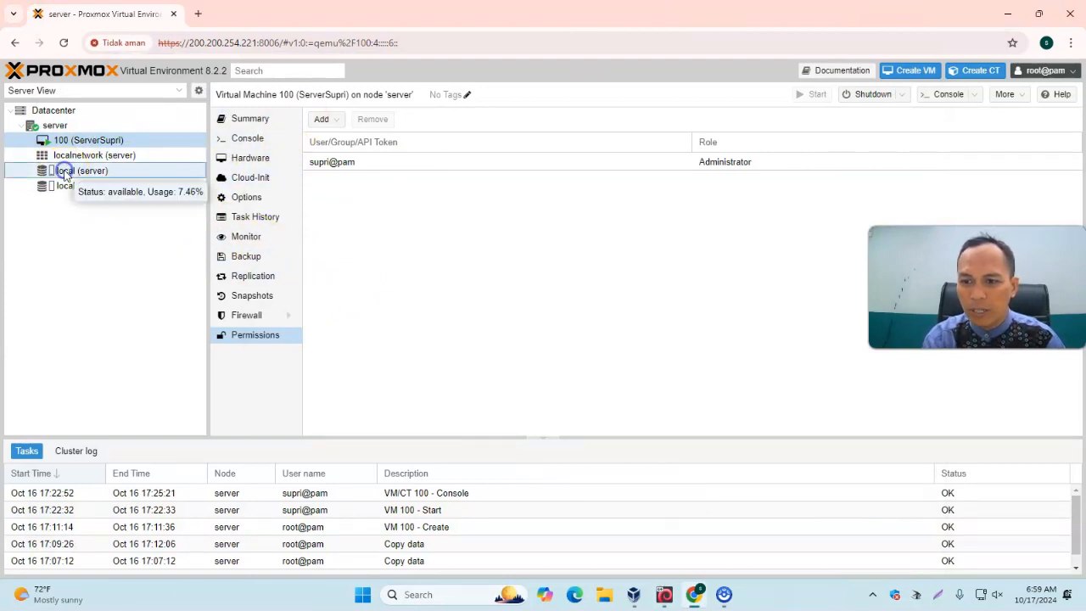
left_click(65, 172)
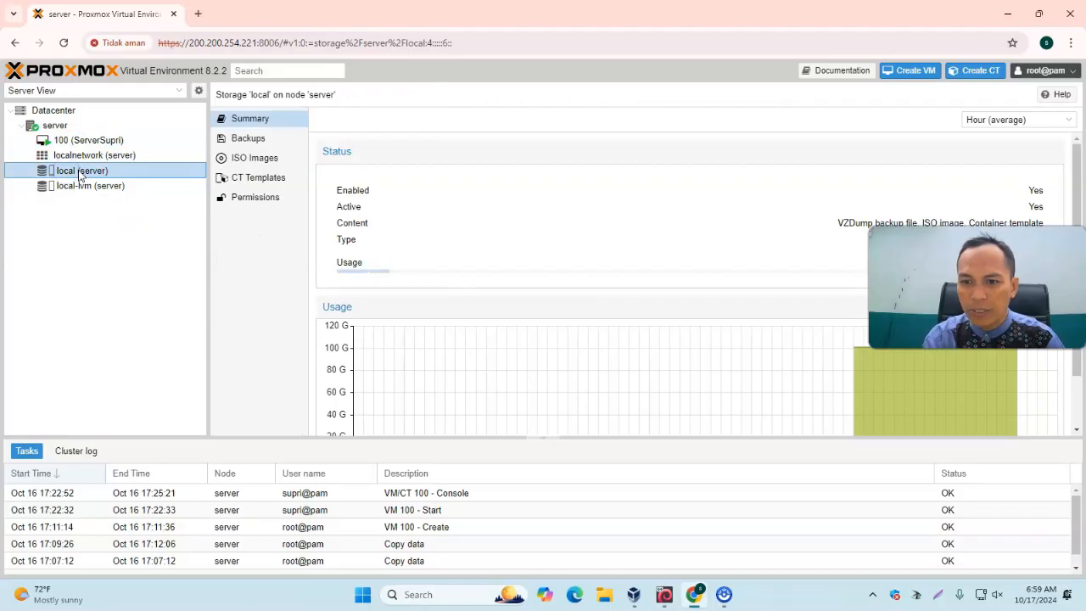
left_click(98, 157)
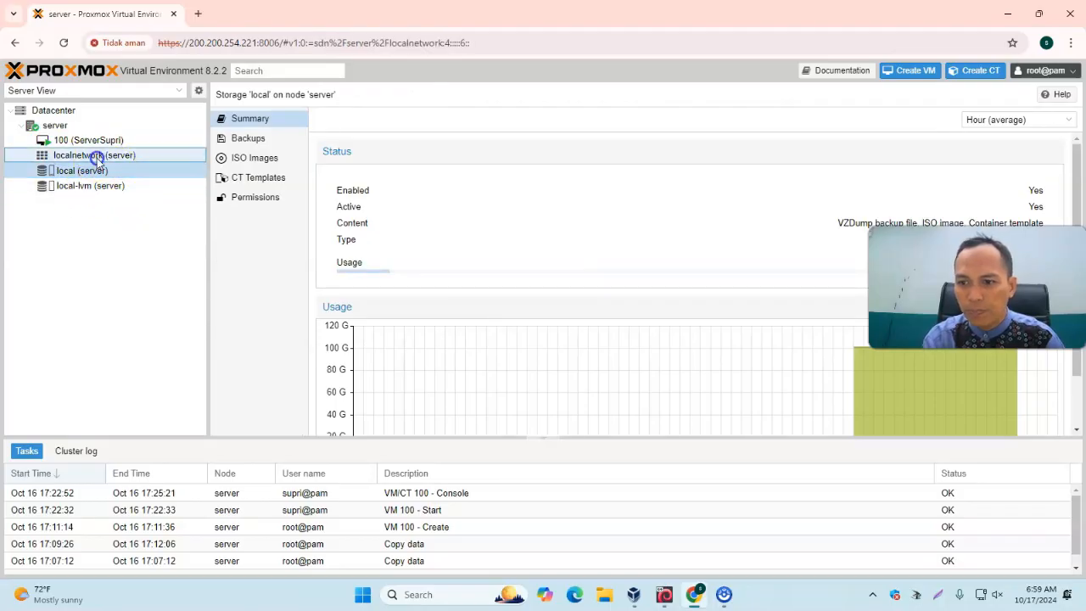
left_click(61, 128)
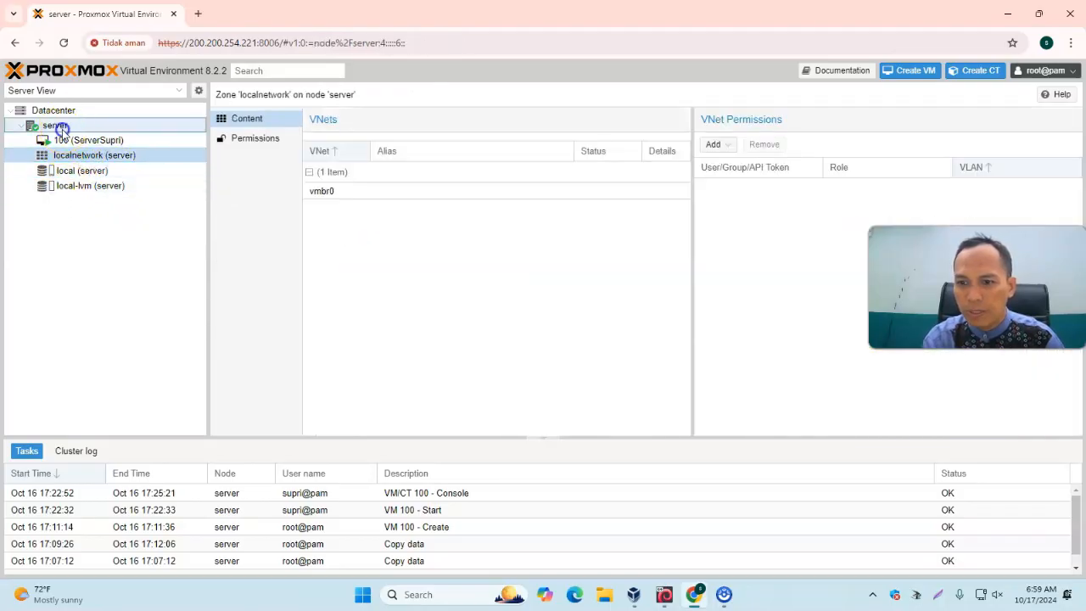
scroll(289, 352, "down", 2)
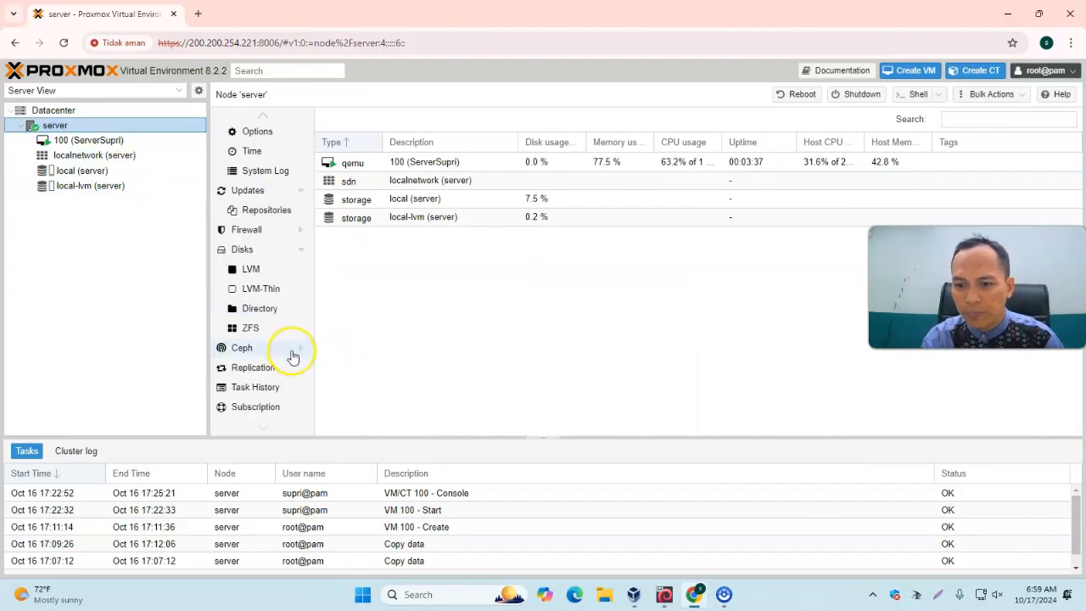
scroll(284, 371, "up", 2)
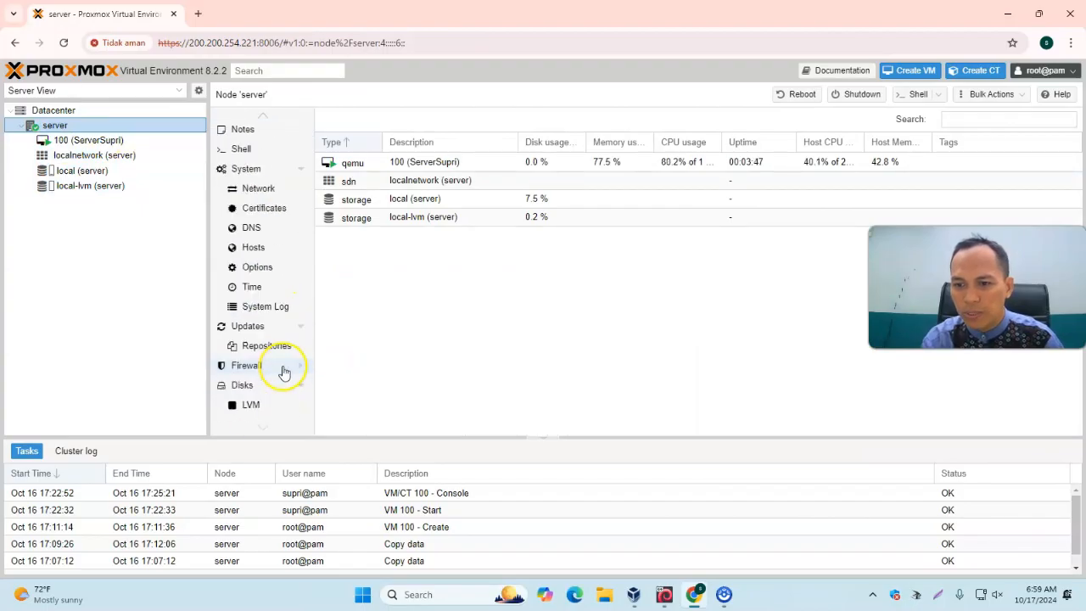
scroll(279, 301, "up", 1)
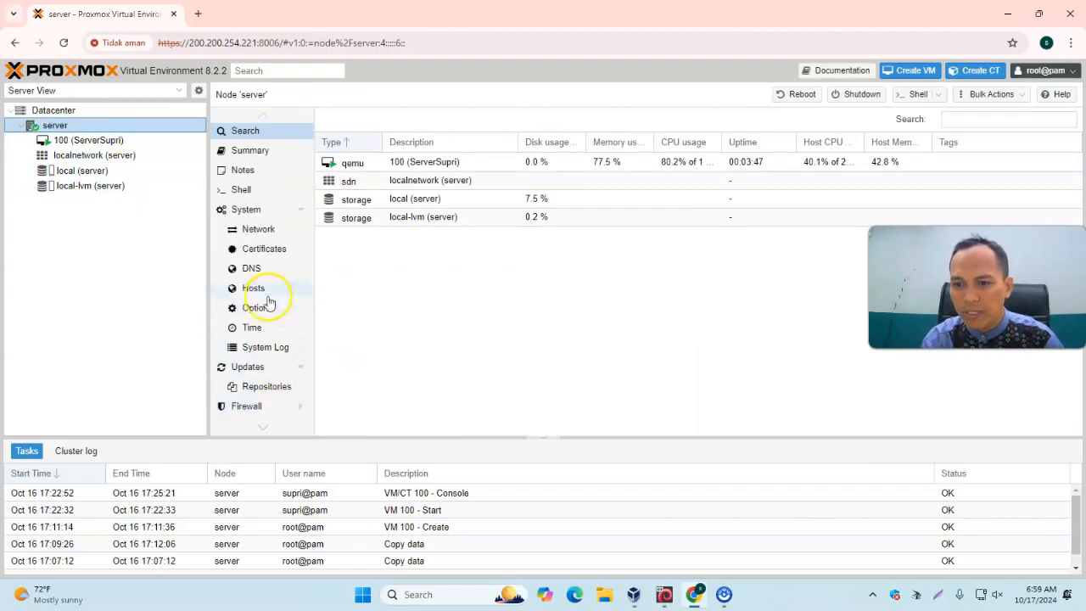
Add the PAM user nawwaf in the Datacenter user permissions
left_click(59, 110)
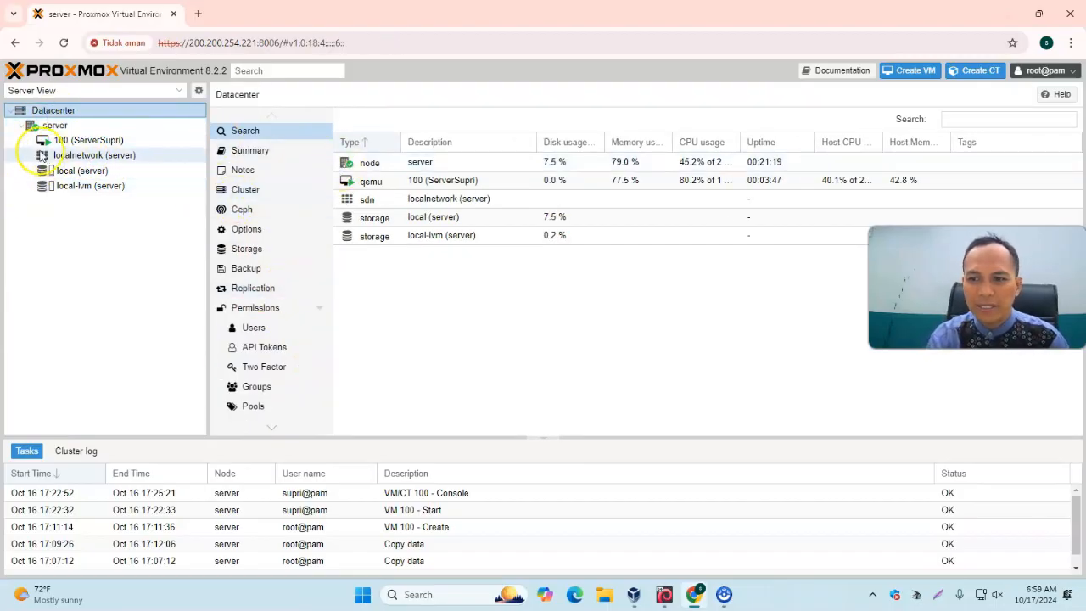
left_click(256, 329)
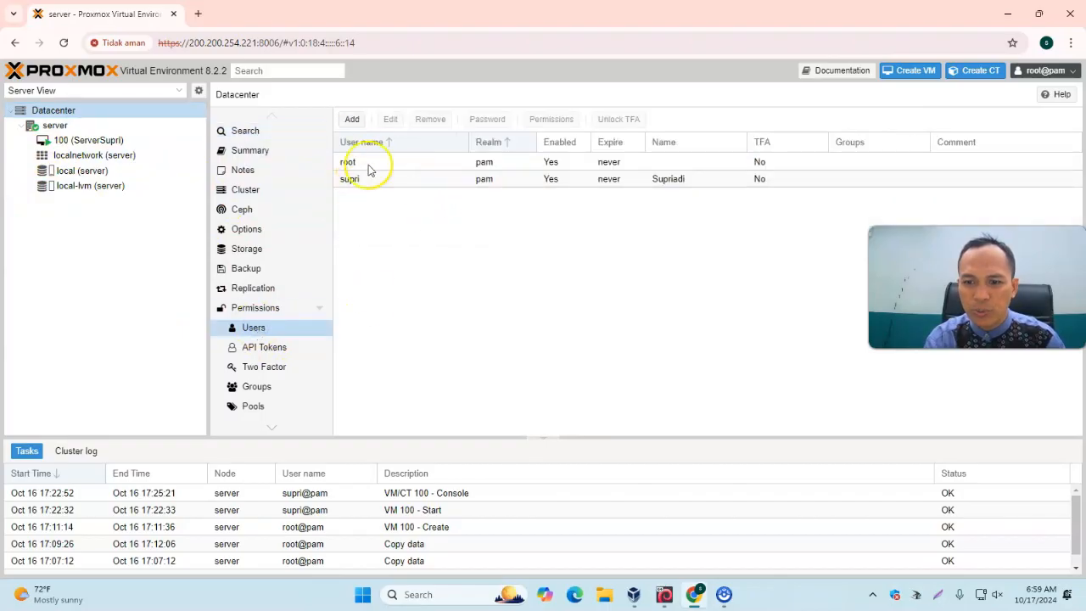
left_click(351, 119)
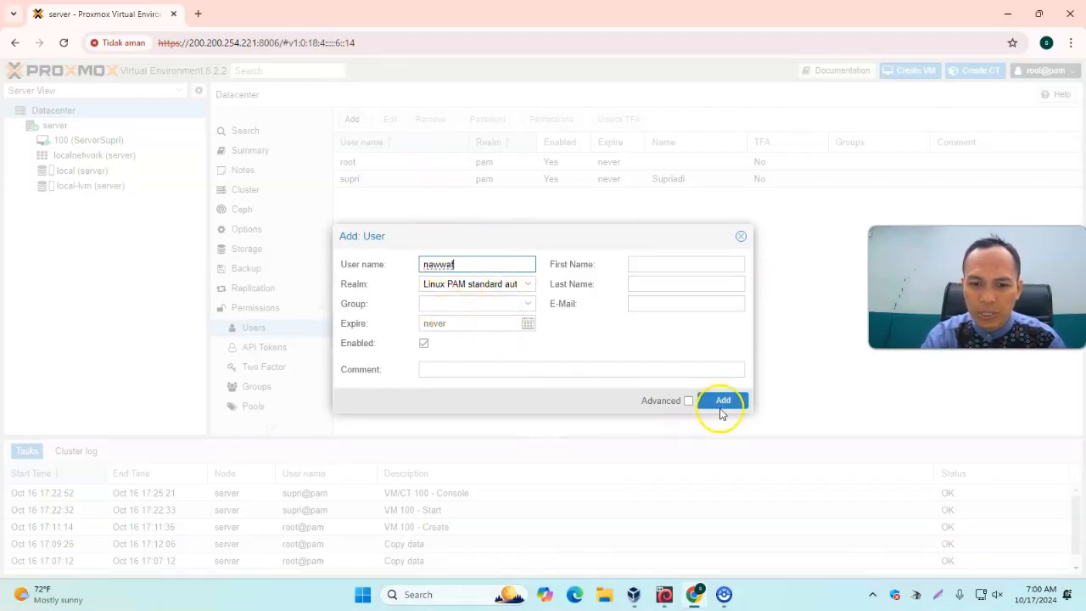
left_click(724, 403)
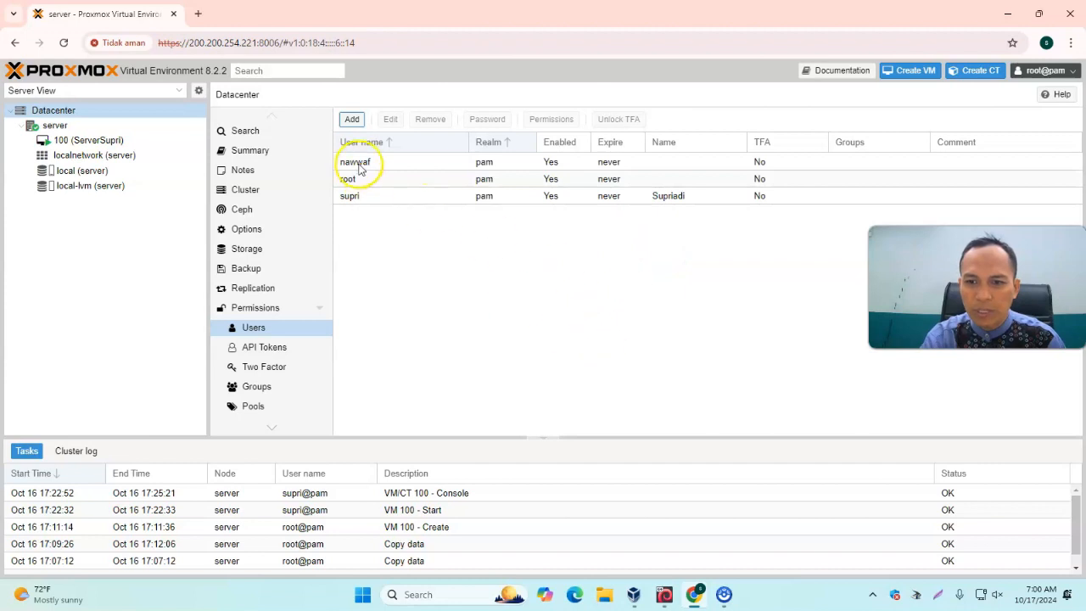
Set a new password for the user nawwaf
left_click(358, 164)
left_click(488, 120)
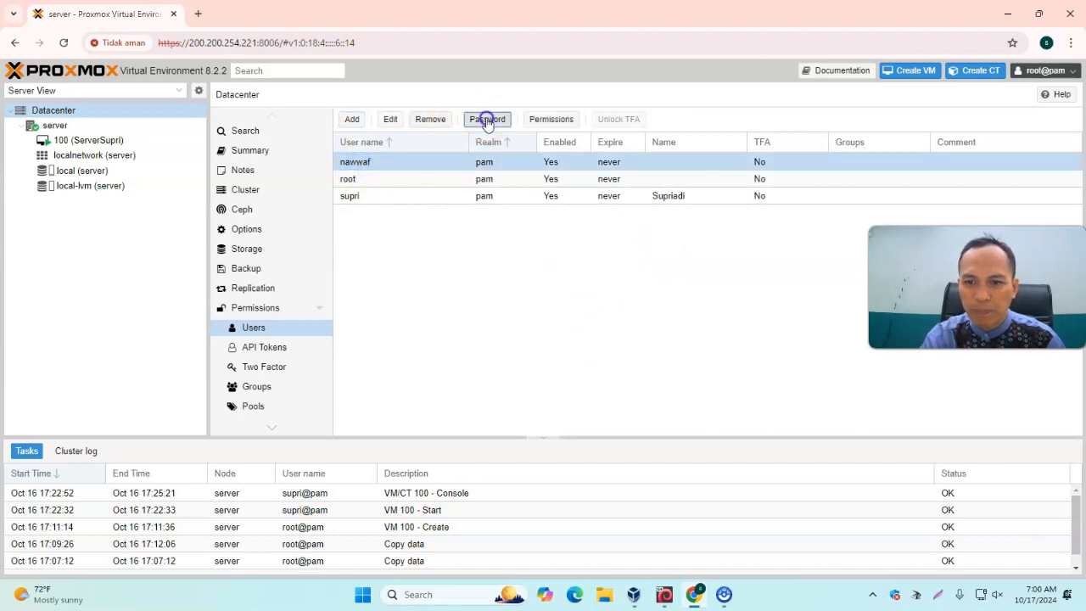
left_click(383, 163)
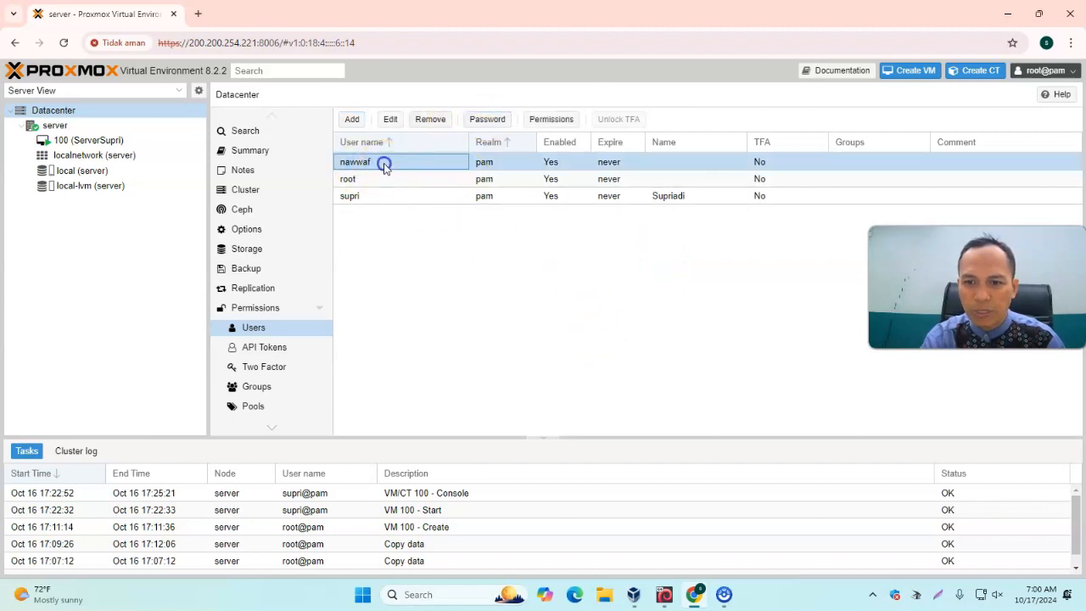
left_click(482, 120)
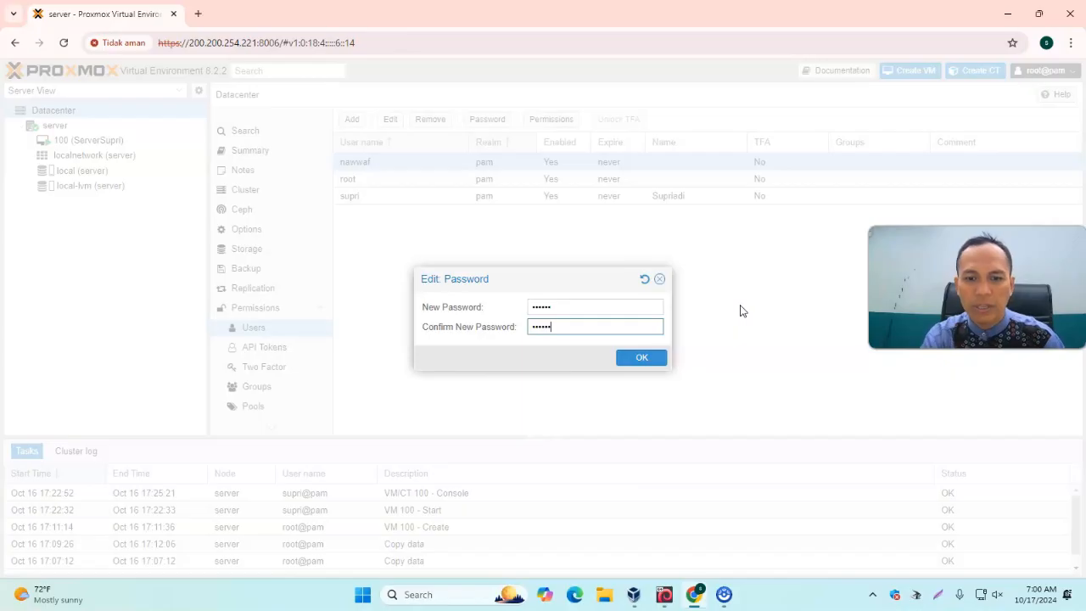
left_click(650, 358)
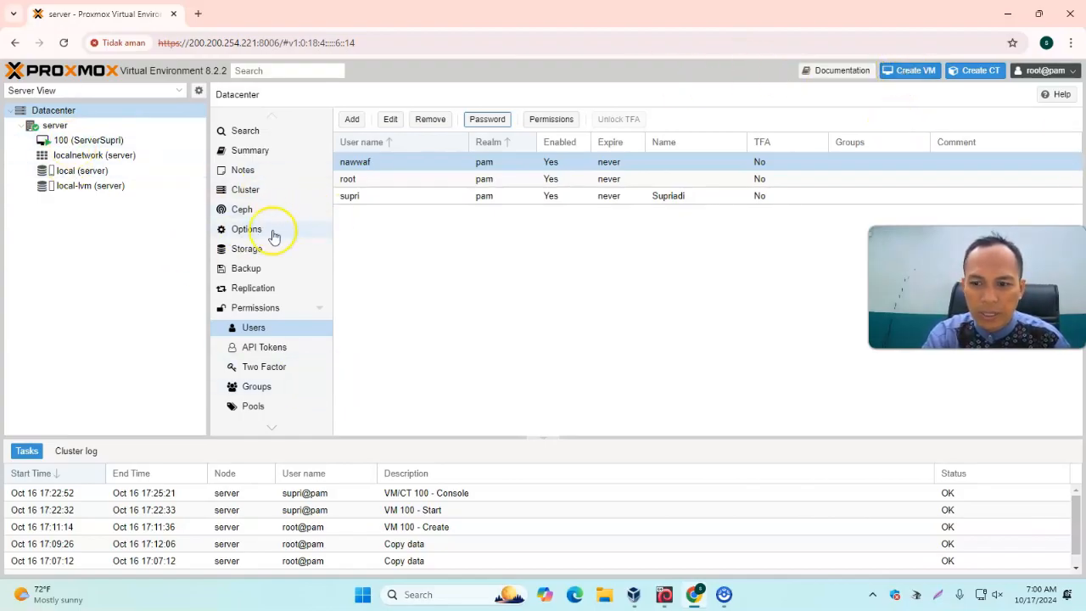
Start creating a new virtual machine named ServerNawwaf on node server with VM ID 101
left_click(905, 75)
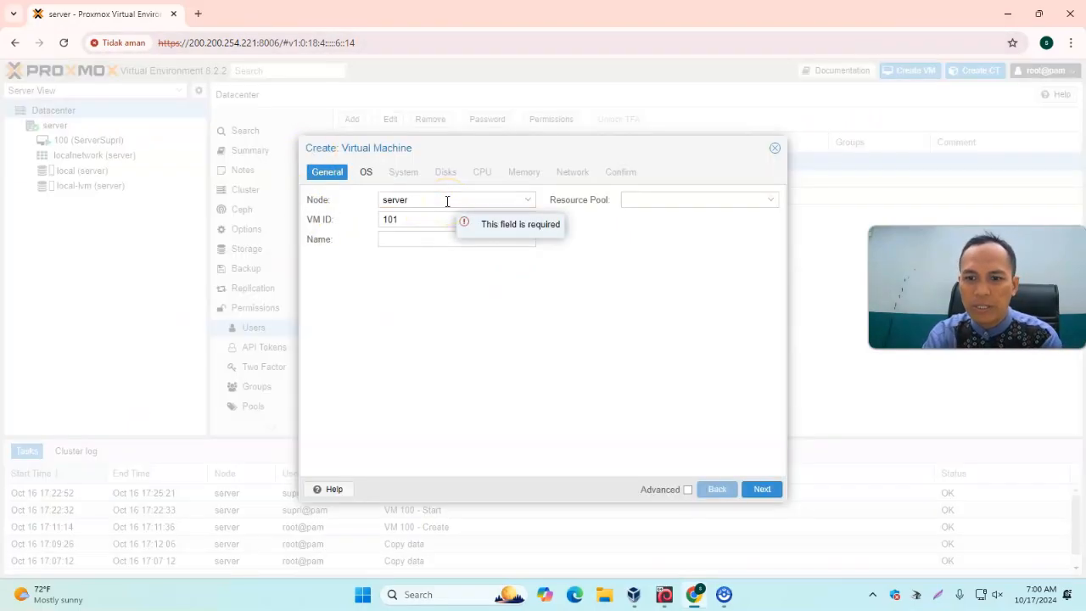
left_click(451, 237)
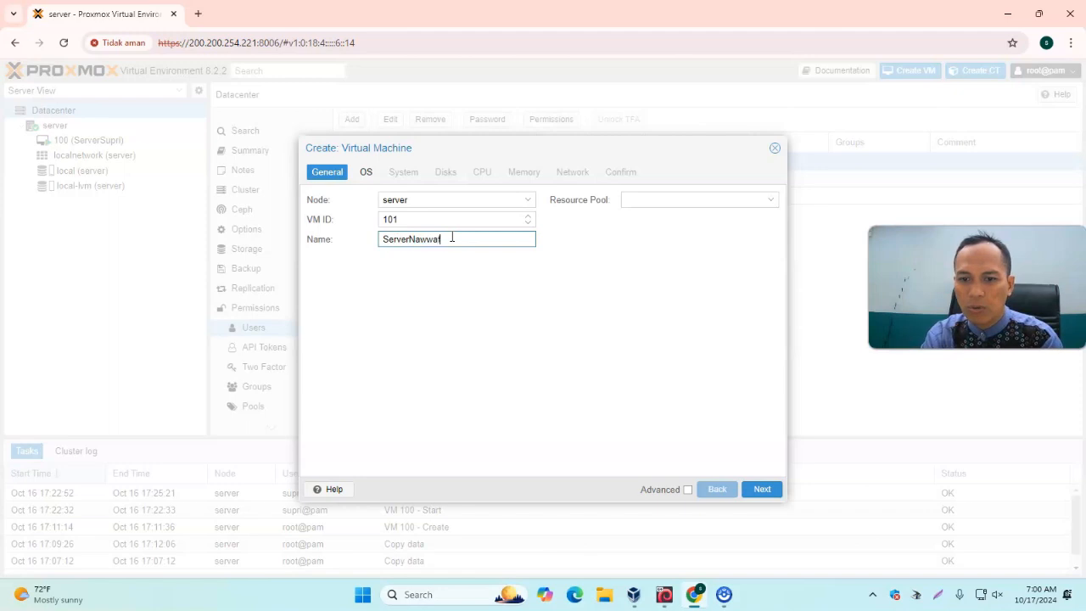
type("ServerNawwaf")
left_click(763, 497)
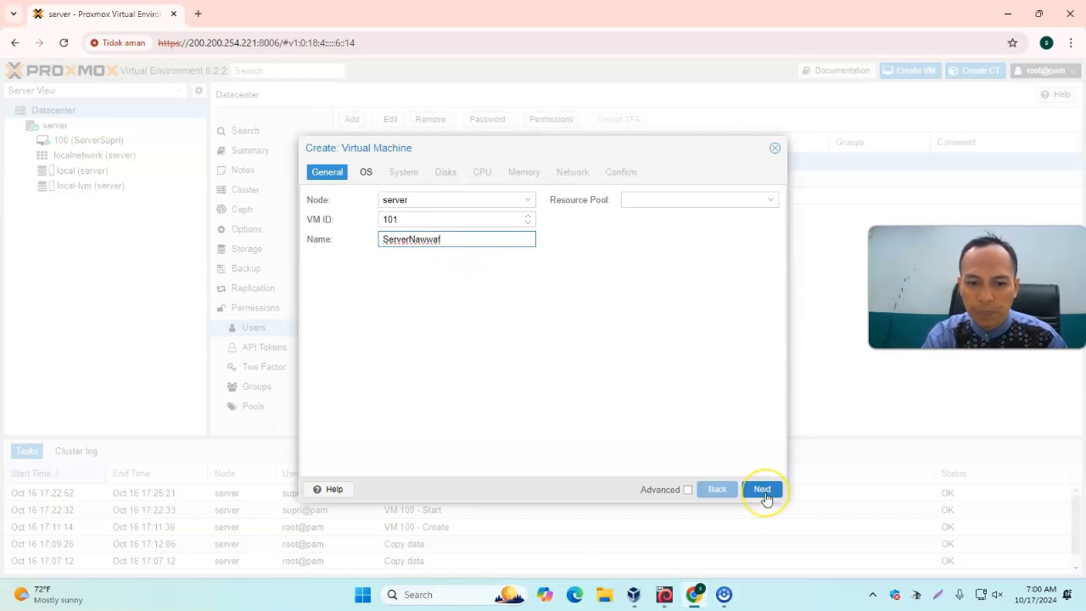
left_click(763, 492)
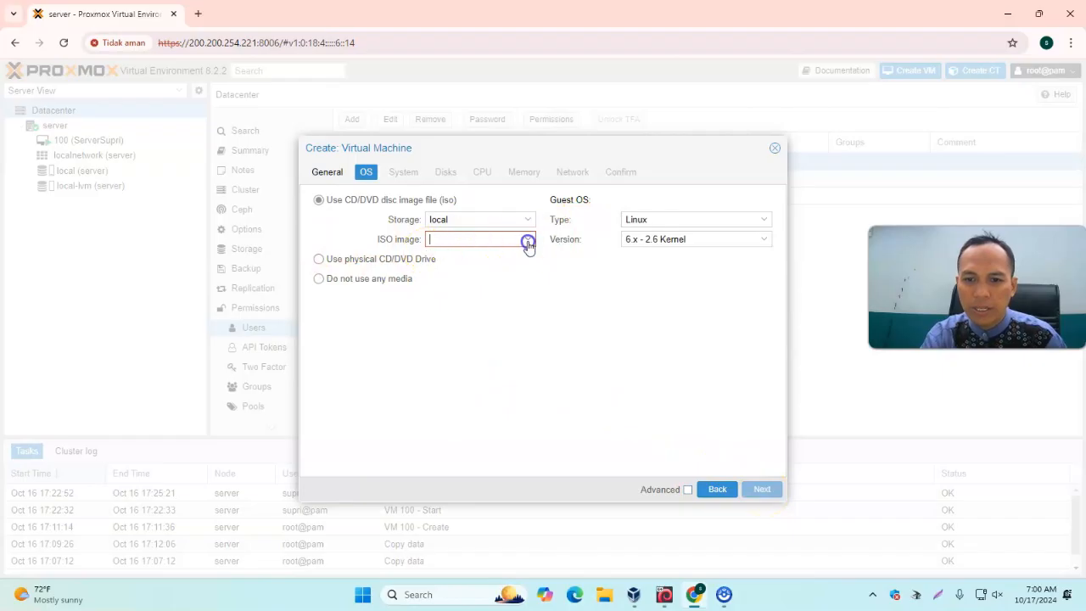
Choose the Mikrotik-5.20_Full_Lev6.iso image from local storage with Linux 6.x - 2.6 Kernel as guest OS
left_click(528, 239)
left_click(476, 280)
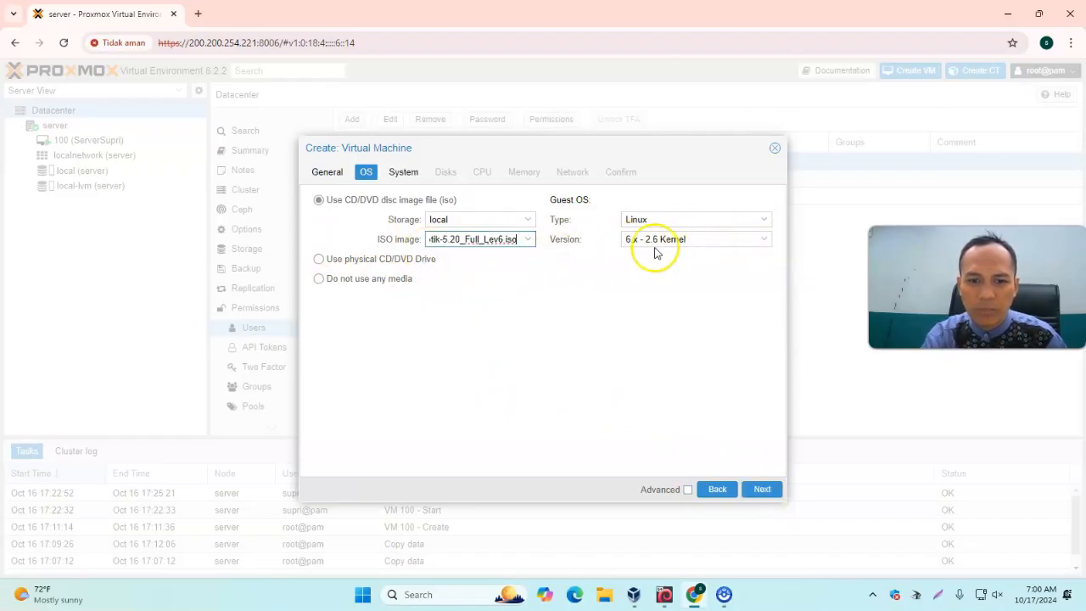
left_click(764, 241)
left_click(649, 271)
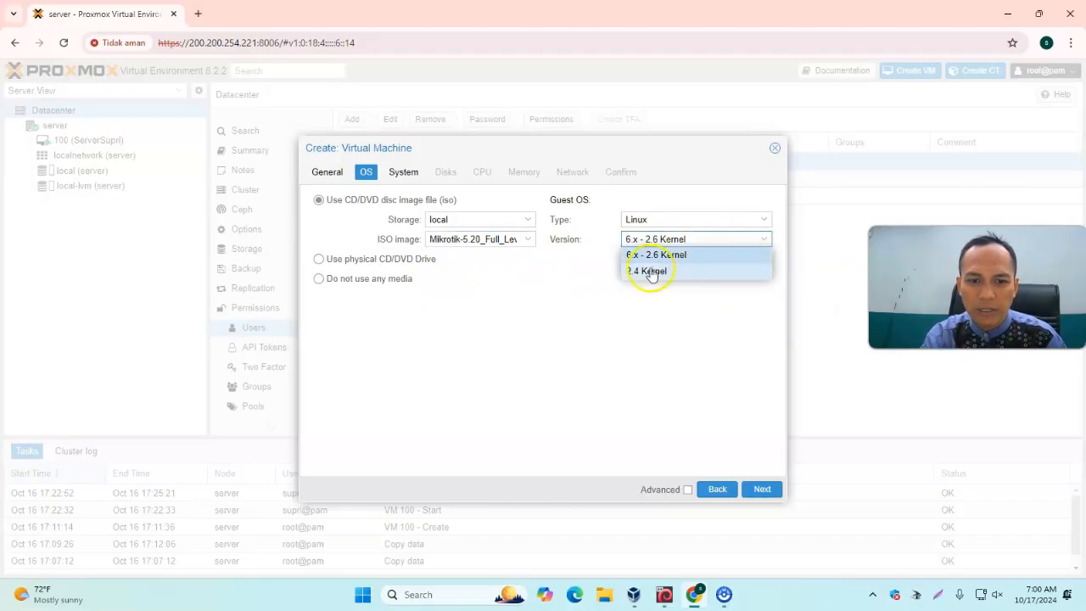
left_click(692, 255)
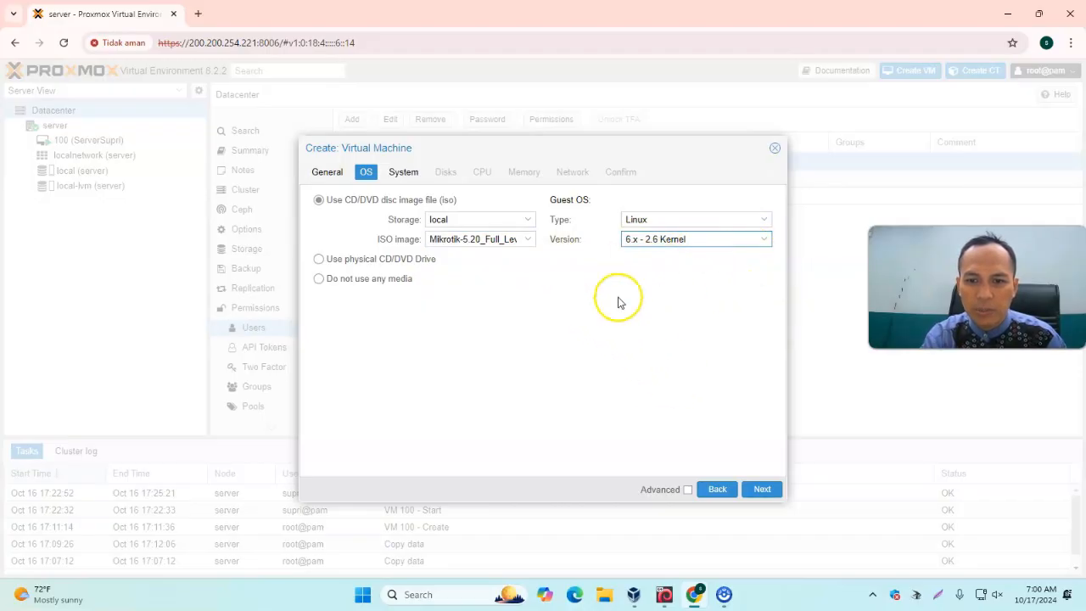
left_click(763, 242)
left_click(649, 272)
left_click(763, 246)
left_click(694, 256)
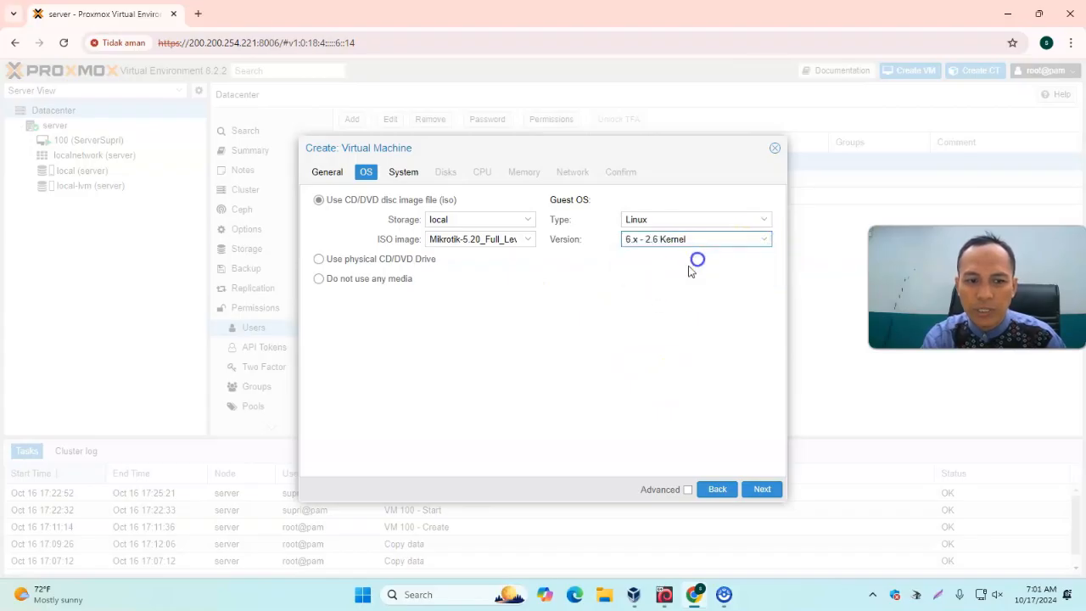
left_click(763, 488)
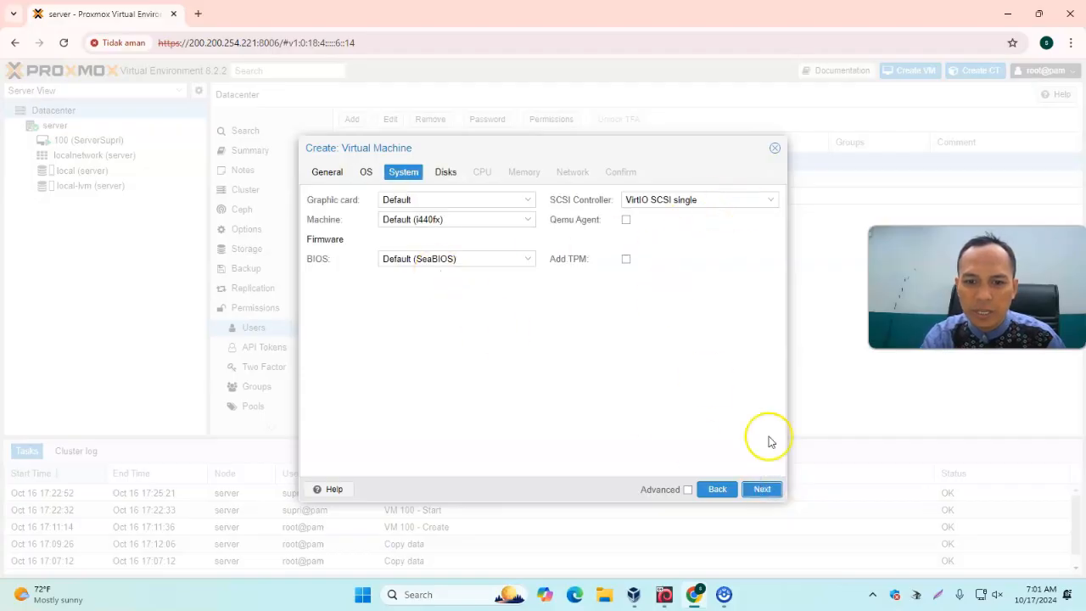
Keep default system settings and set the disk size to 2 GiB with Write through cache
left_click(773, 488)
left_click(501, 289)
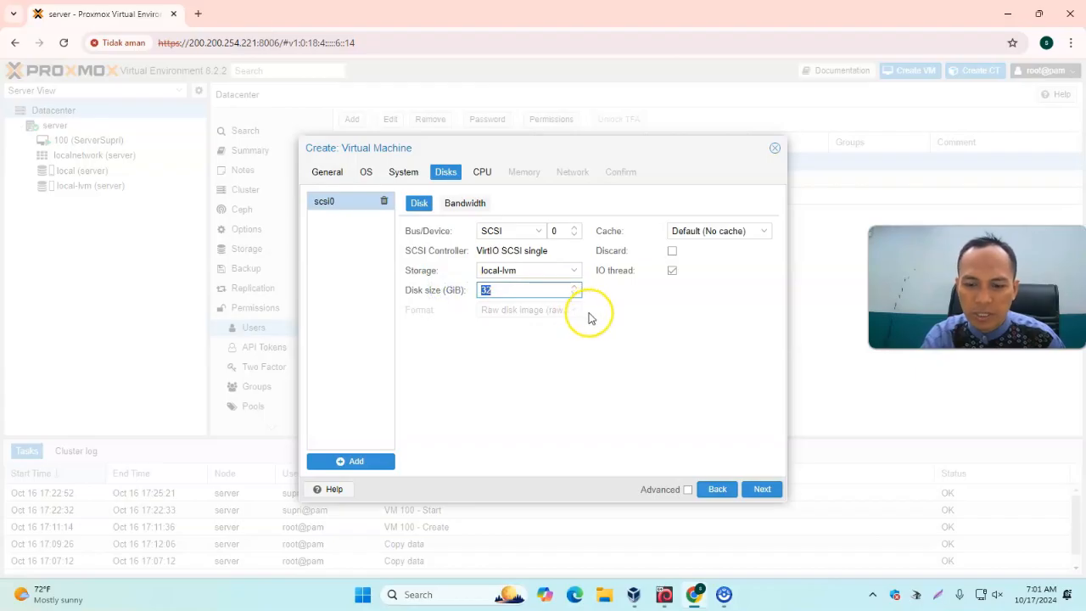
type("2")
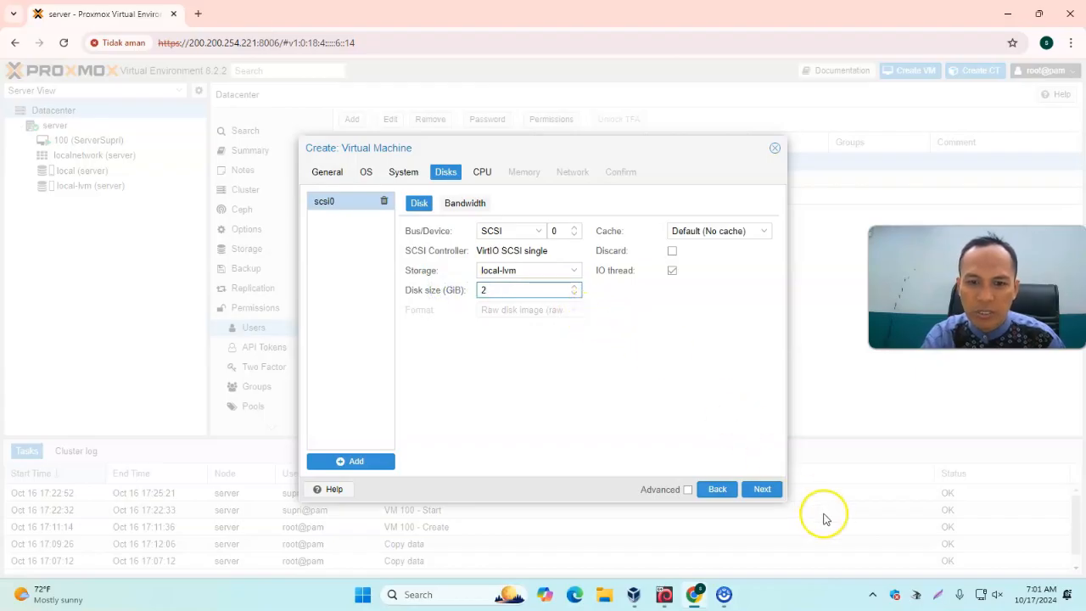
left_click(763, 232)
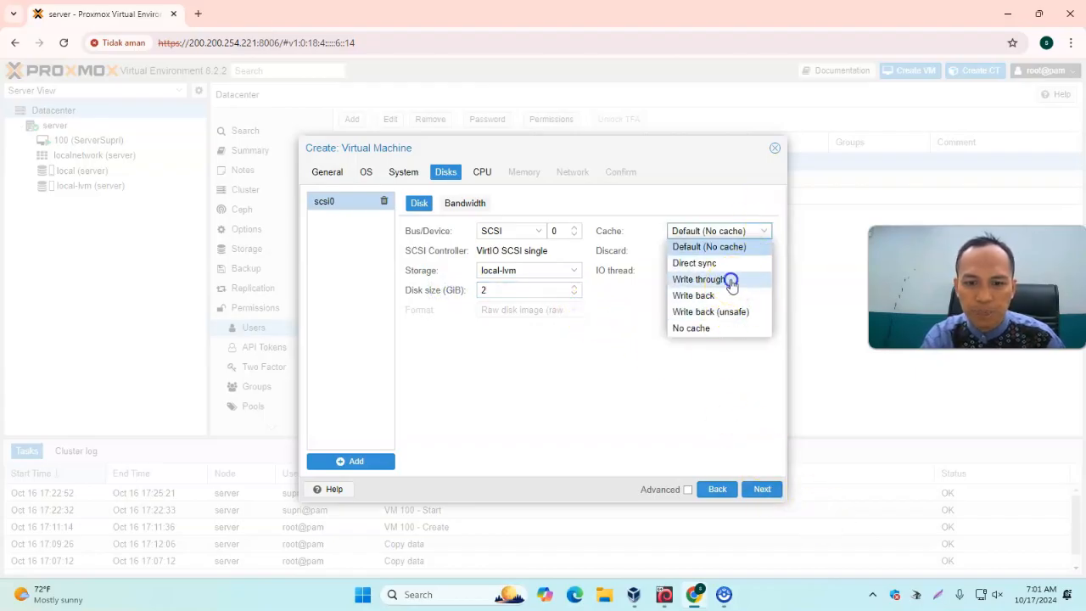
left_click(720, 280)
left_click(762, 491)
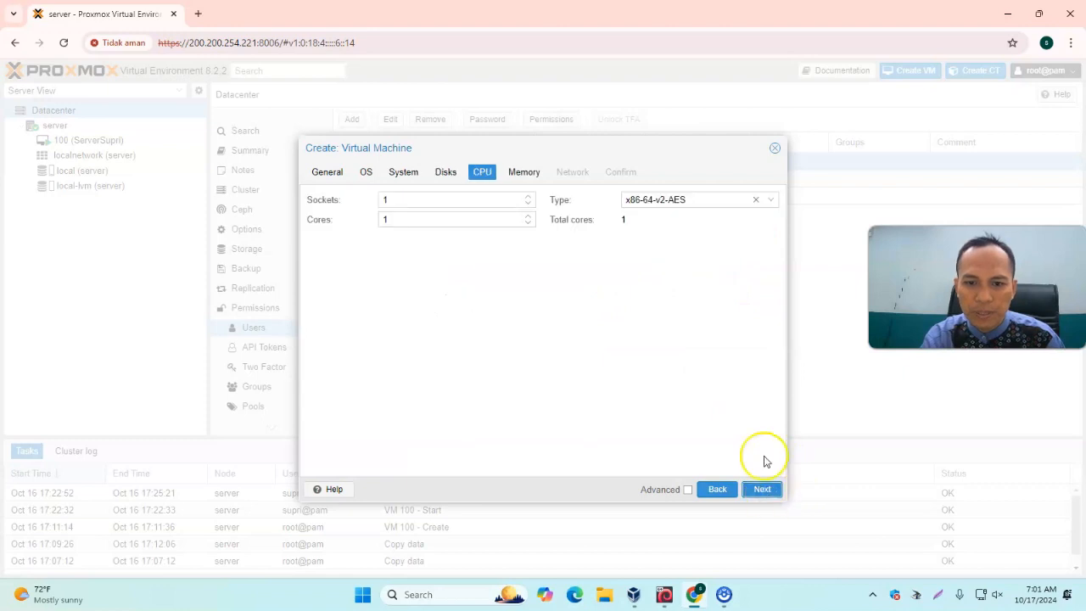
Set the CPU type to host
left_click(778, 201)
scroll(849, 358, "down", 5)
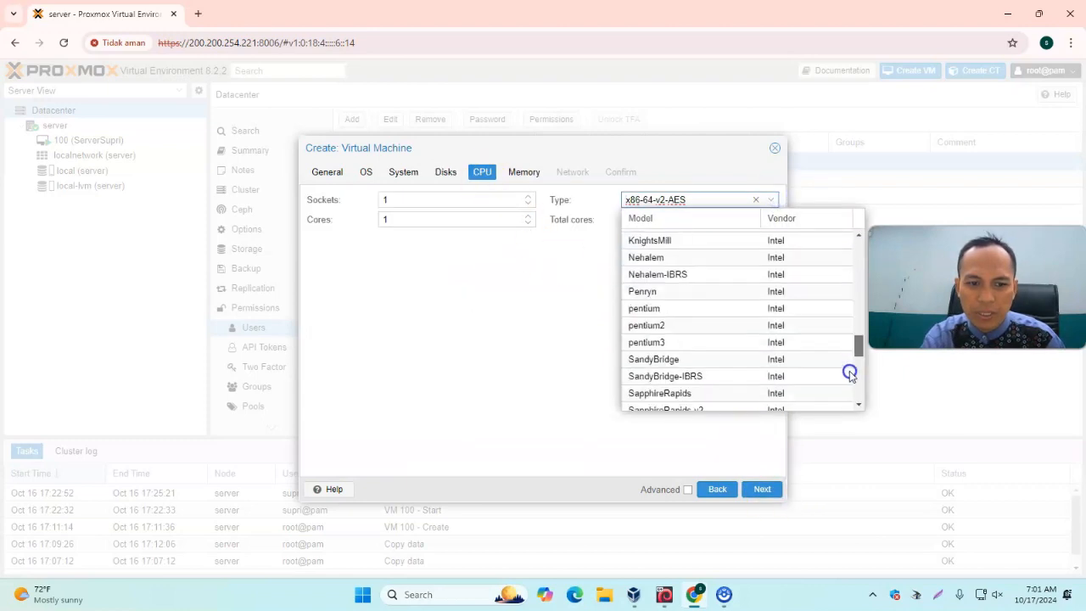
scroll(850, 358, "down", 5)
left_click(706, 400)
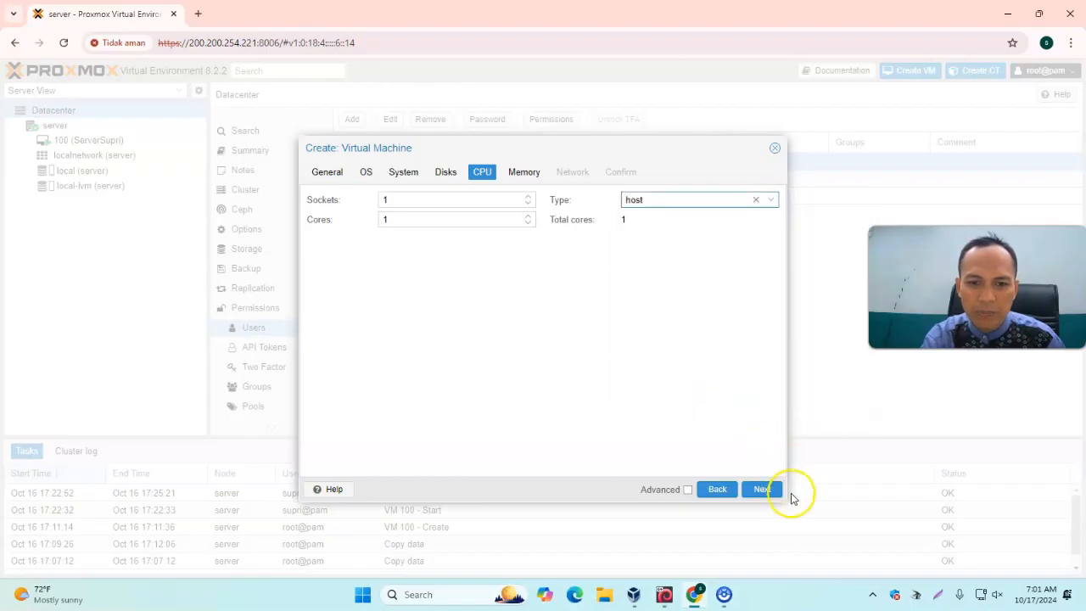
left_click(762, 490)
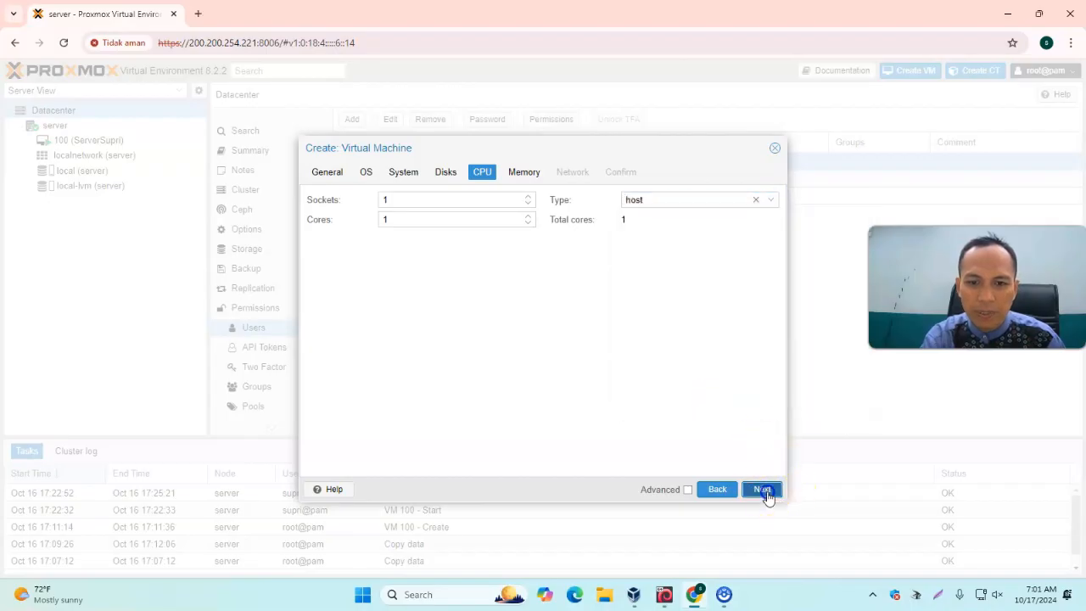
Set memory to 512 MiB, keep the default network settings and finish creating the VM
left_click(429, 199)
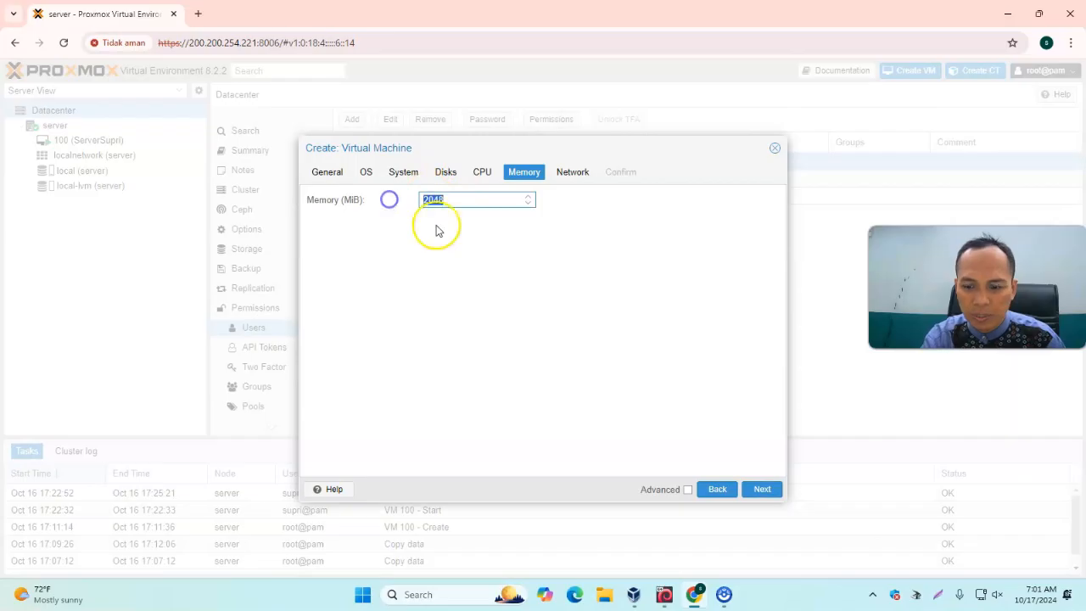
type("512")
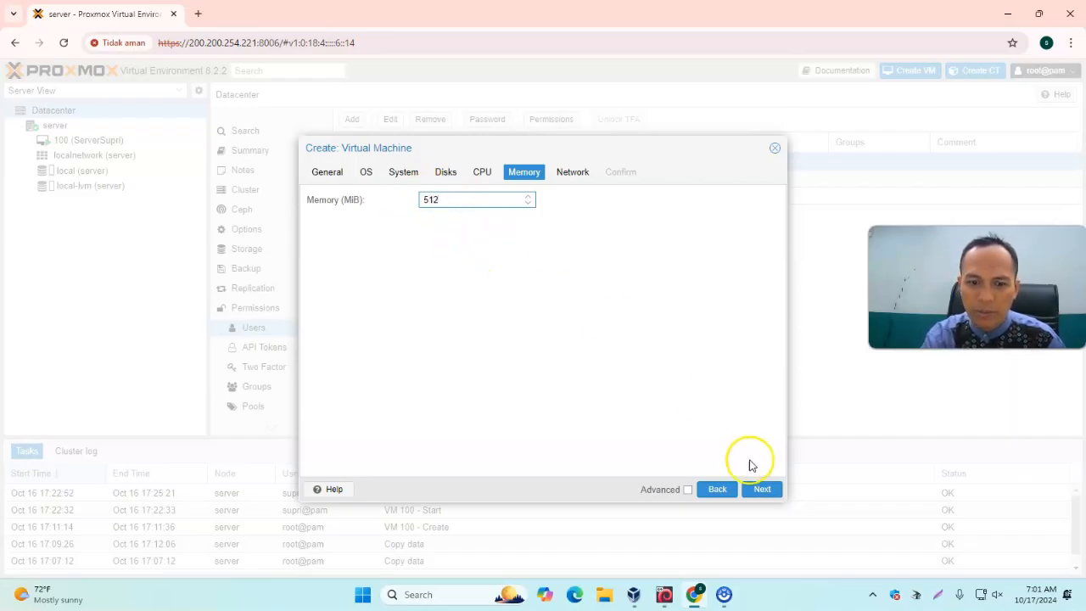
left_click(762, 490)
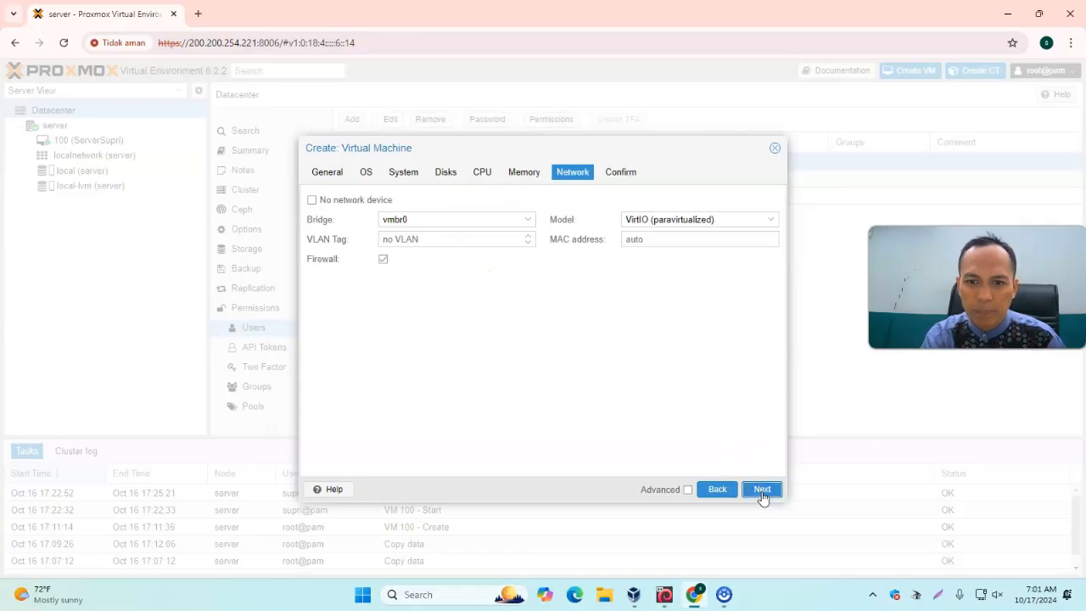
left_click(762, 490)
left_click(772, 494)
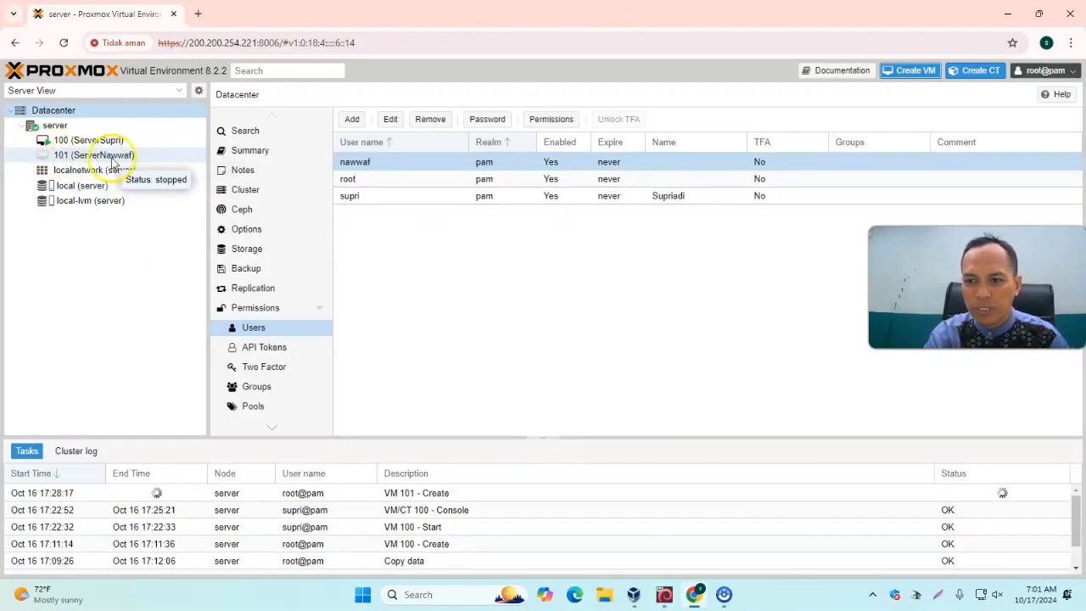
Grant nawwaf@pam the Administrator role in the permissions of VM 101 (ServerNawwaf)
left_click(62, 159)
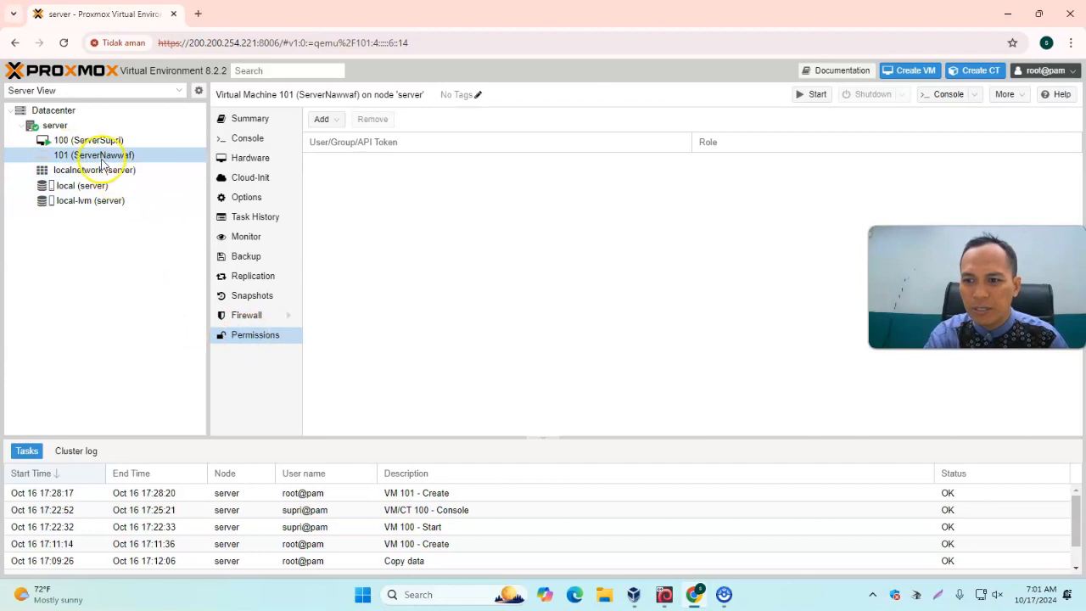
left_click(341, 120)
left_click(360, 153)
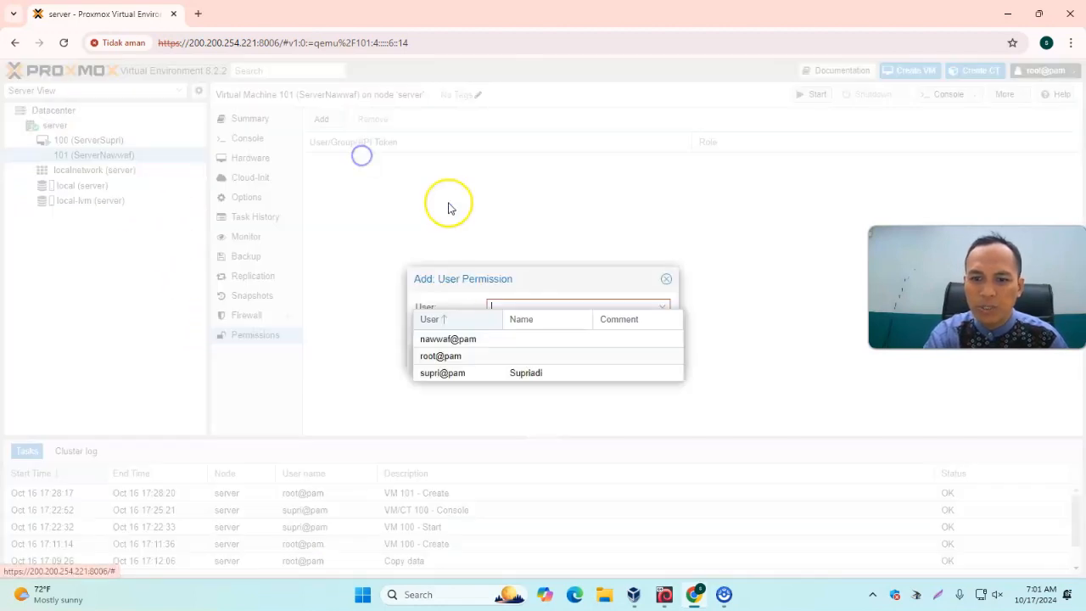
left_click(449, 339)
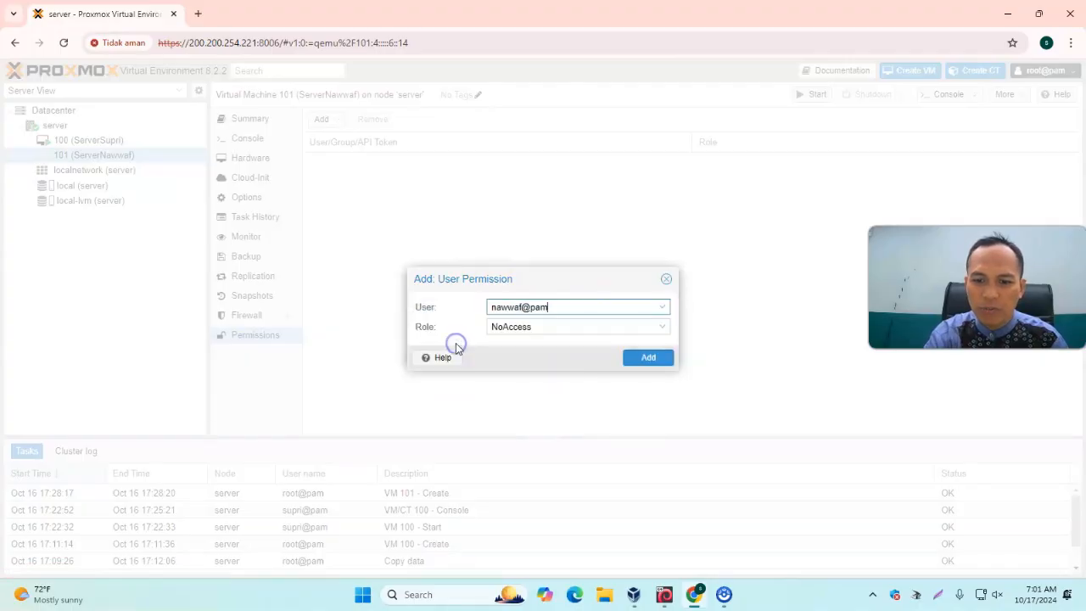
left_click(660, 330)
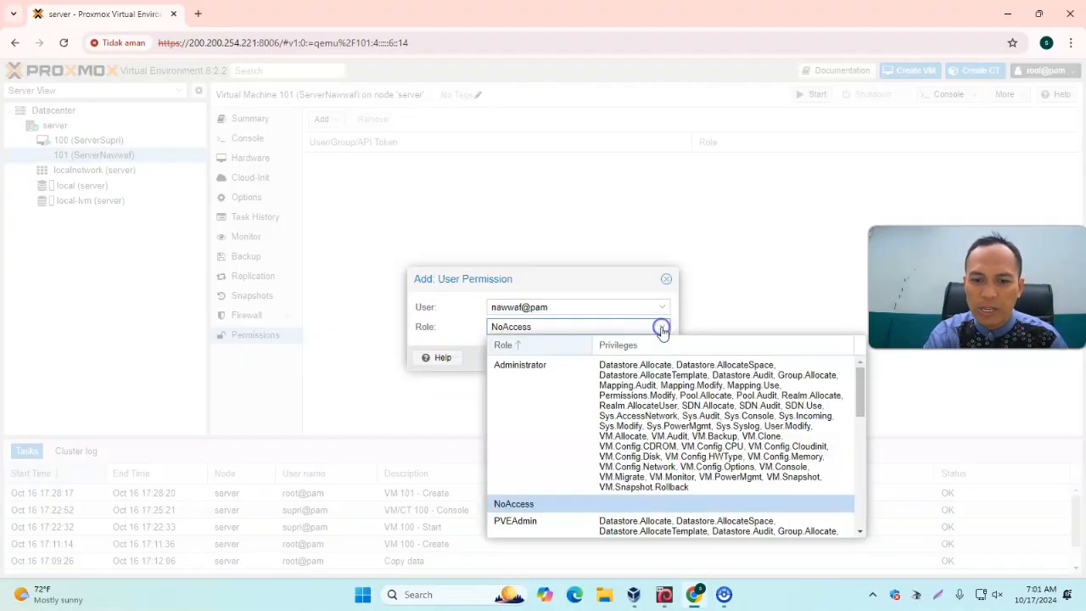
left_click(562, 393)
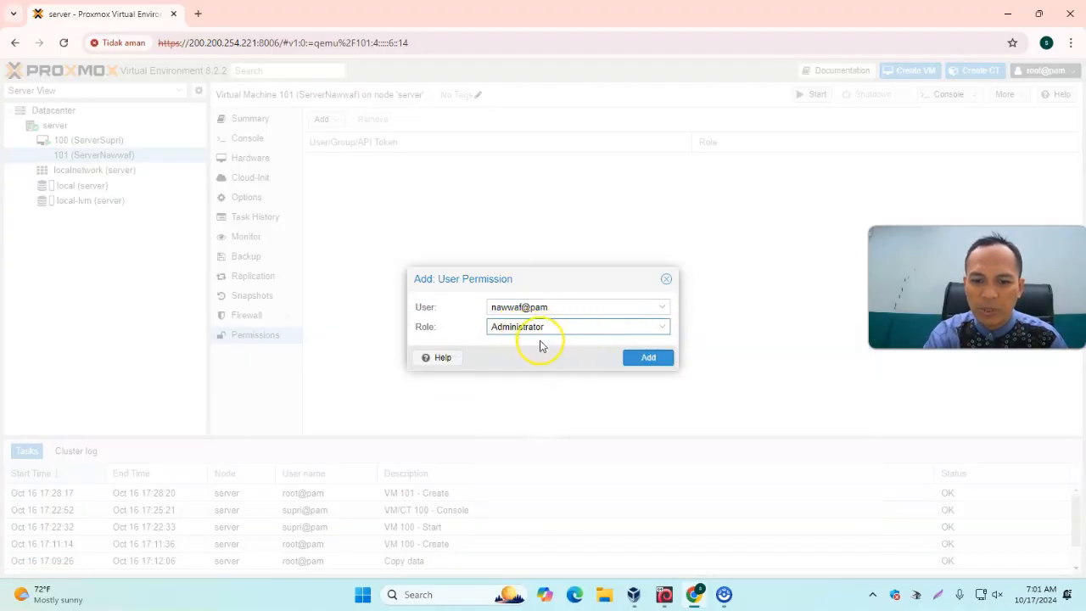
left_click(652, 365)
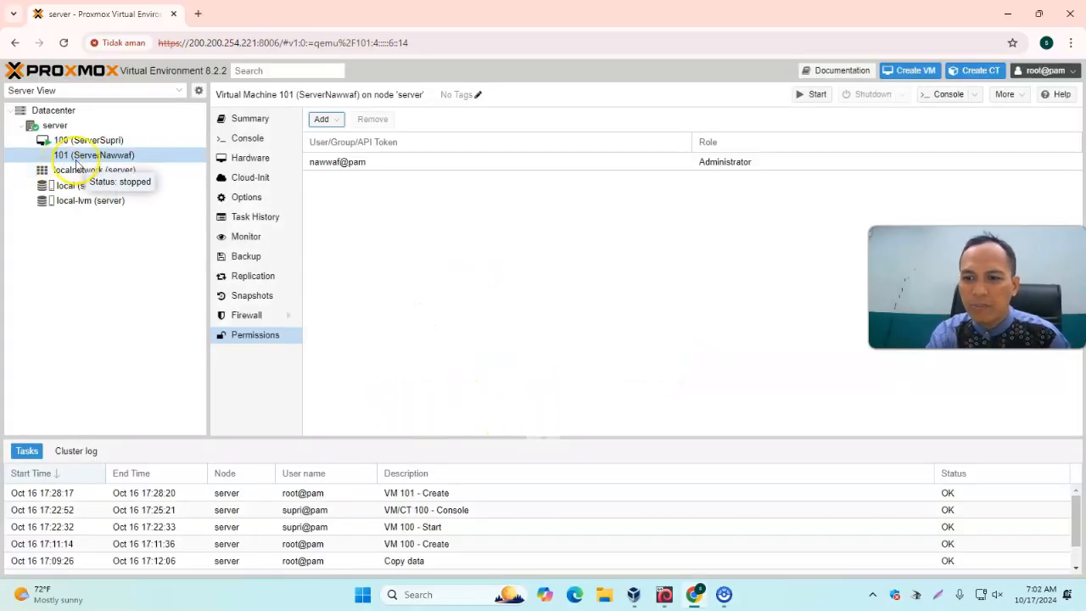
Log out of root and log back in as nawwaf with the account password
left_click(1073, 72)
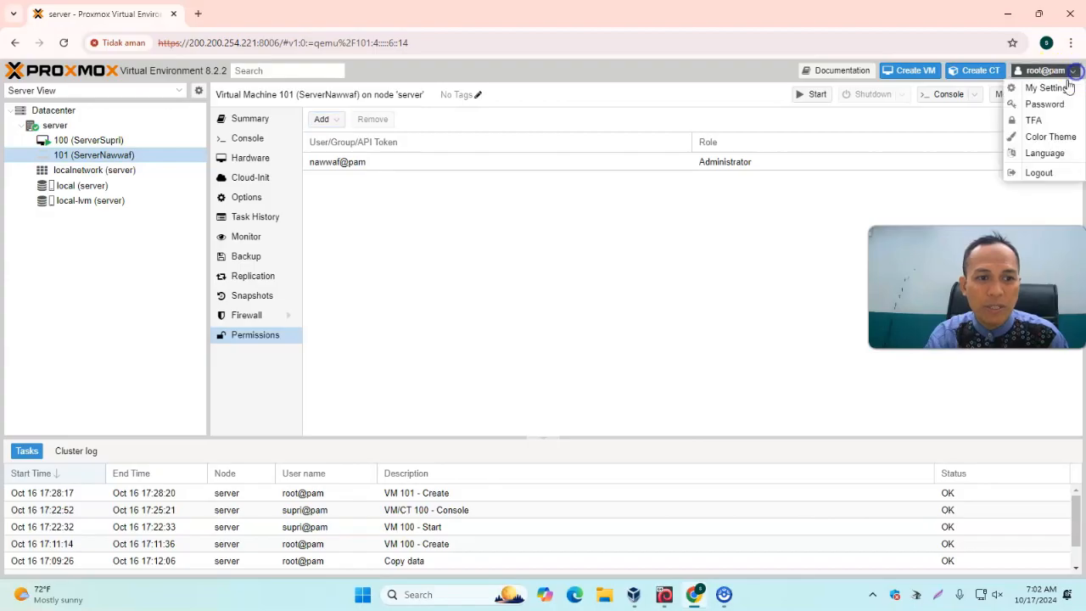
left_click(1040, 173)
type("nawwaf")
left_click(564, 303)
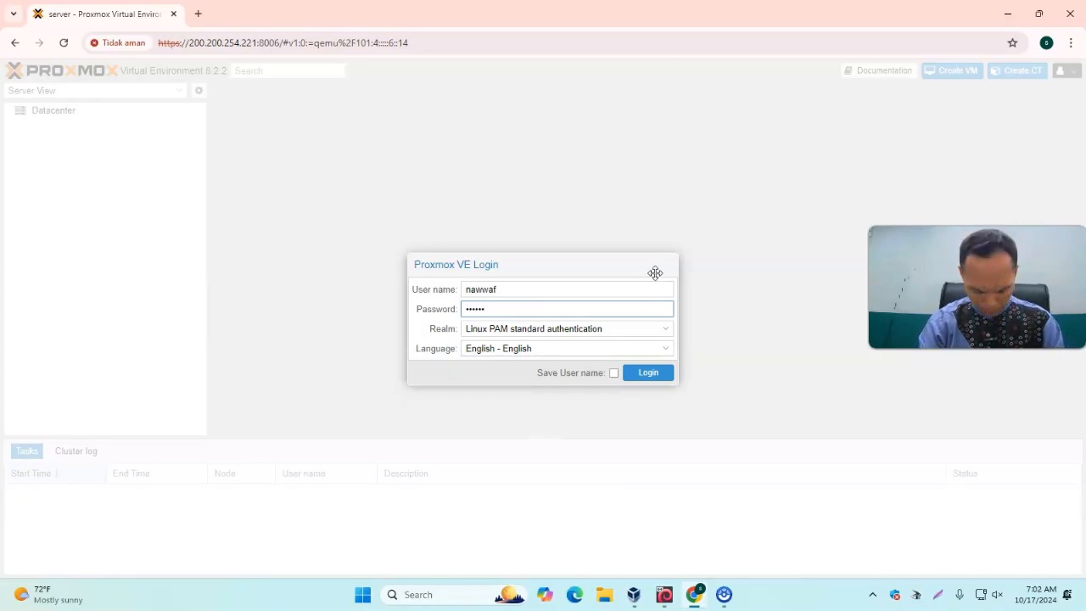
left_click(661, 374)
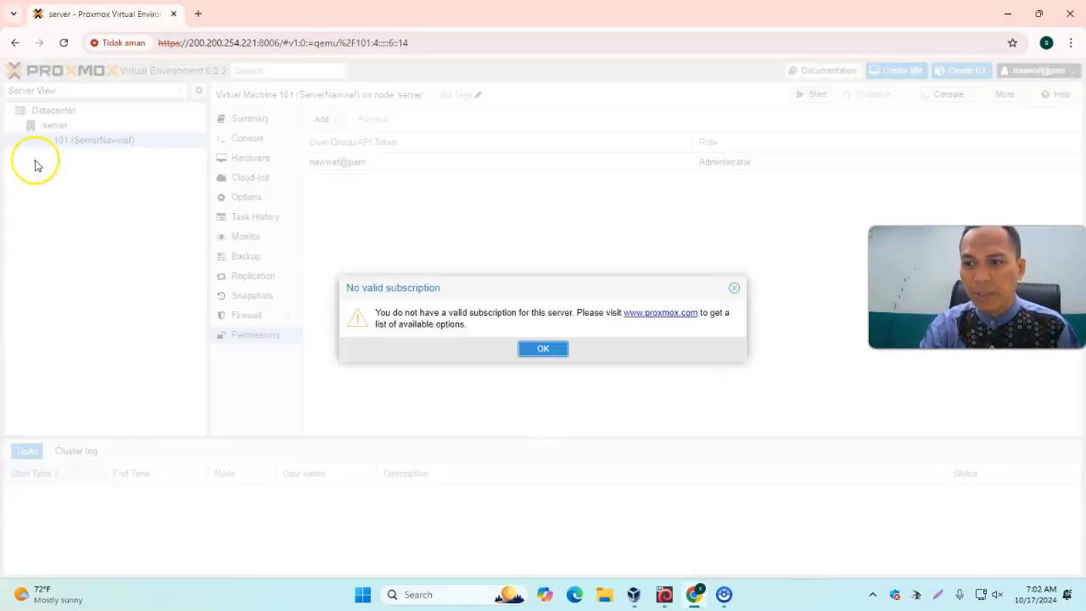
Dismiss the subscription notice and start VM 101 (ServerNawwaf)
left_click(547, 354)
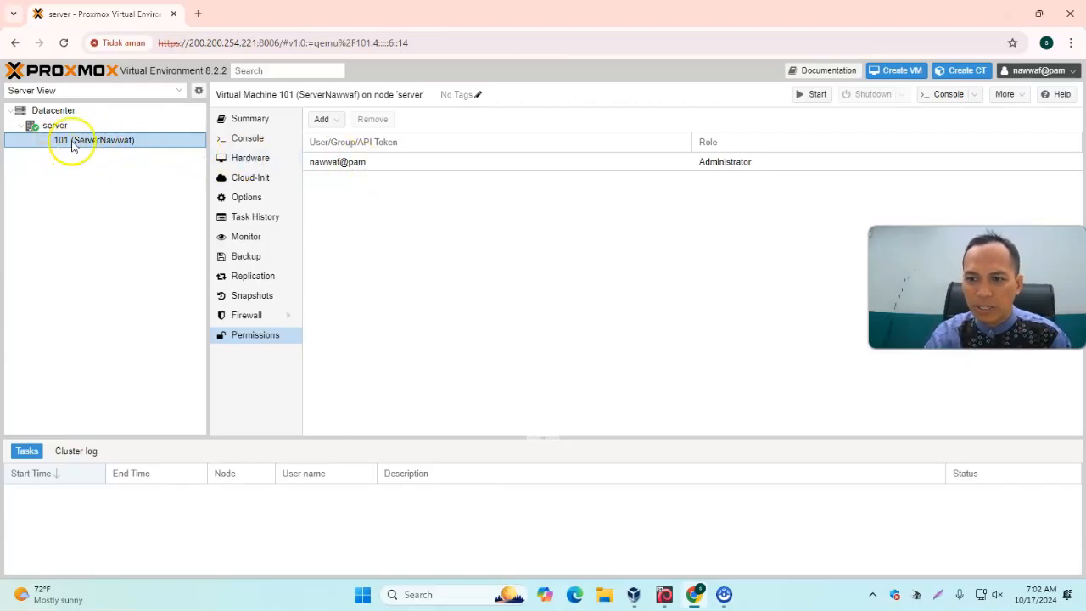
left_click(814, 98)
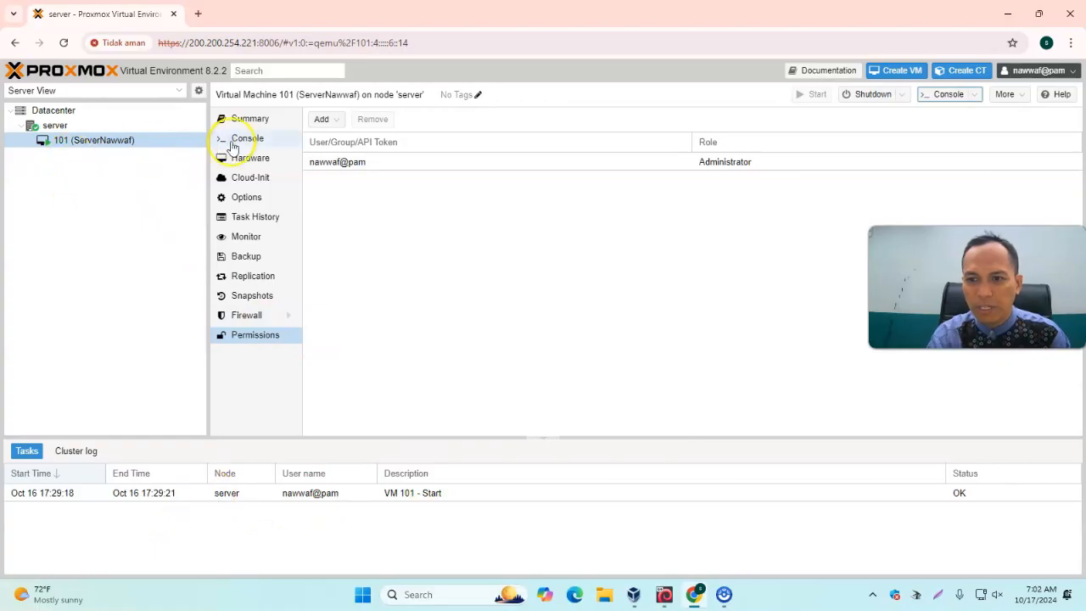
Open the console window of VM 101, reposition it to view the boot output, and close it
double_click(106, 142)
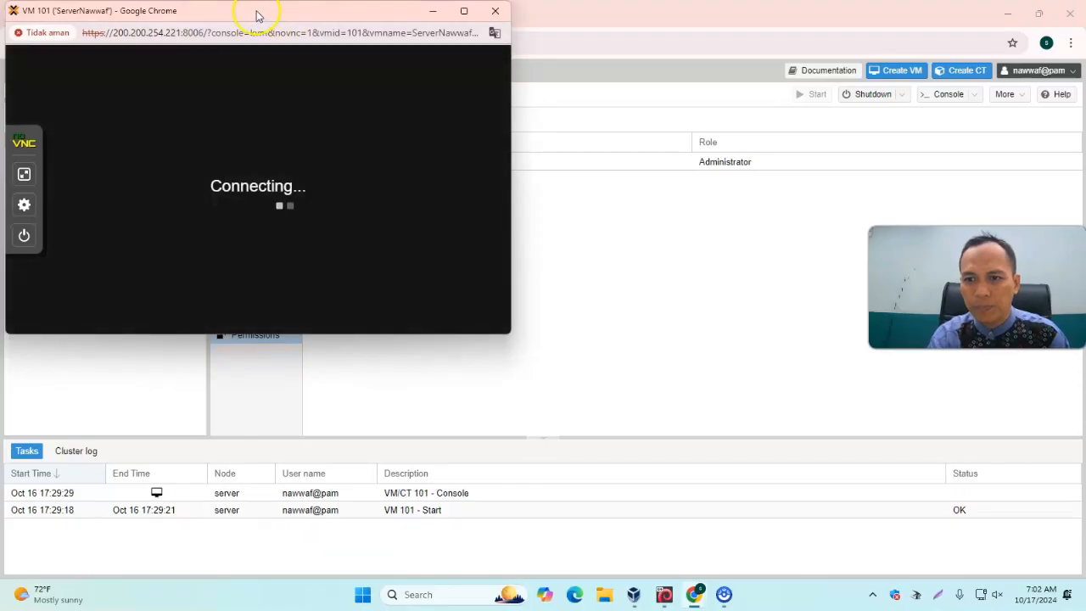
left_click_drag(258, 15, 444, 88)
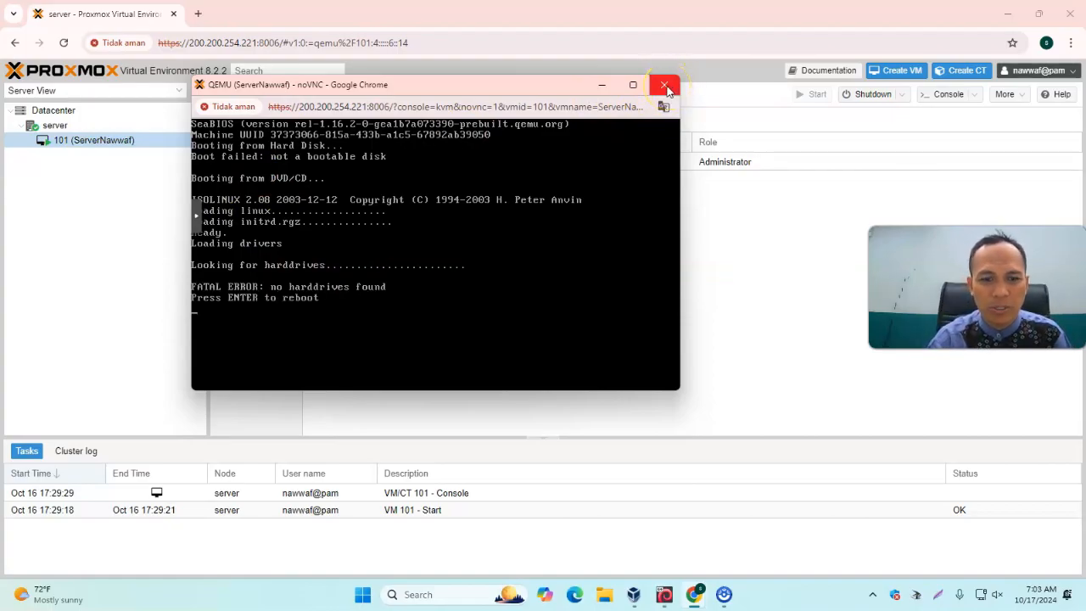
left_click(666, 88)
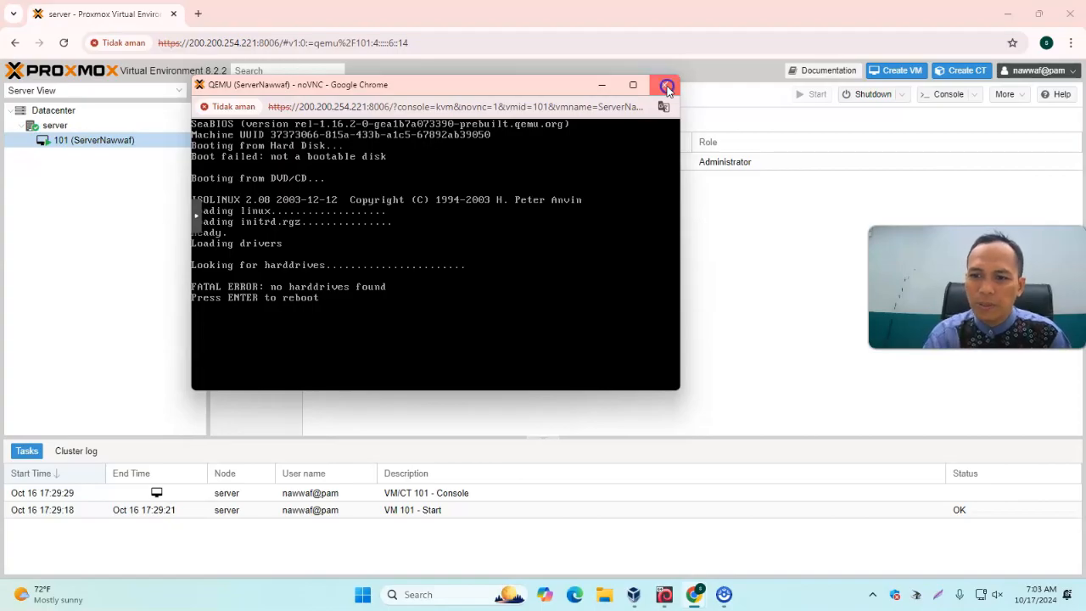
left_click(667, 87)
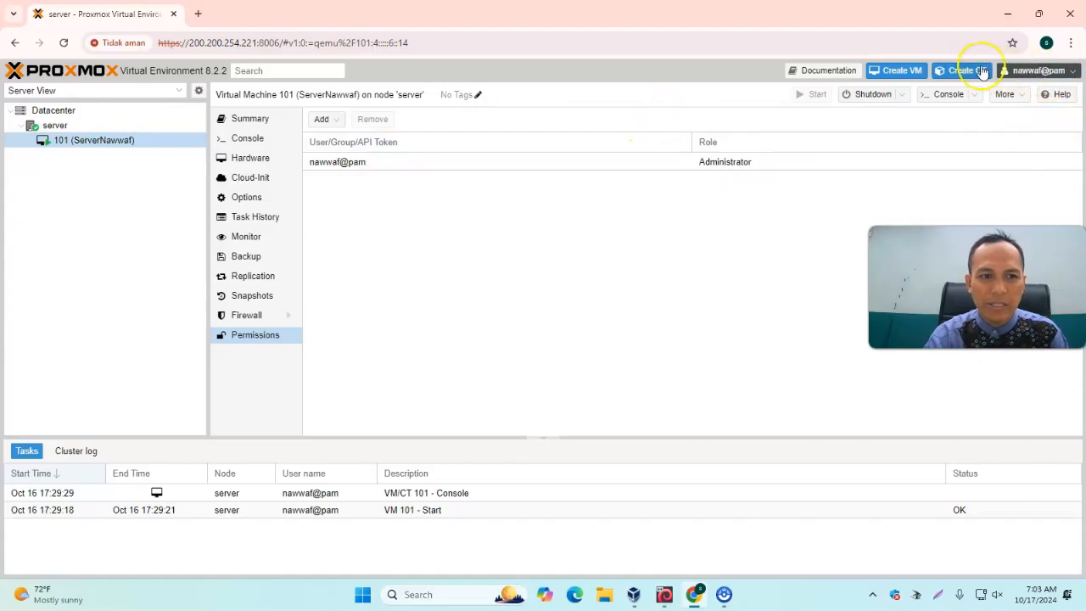
Log out of nawwaf and log back in as supri with the account password
left_click(1064, 75)
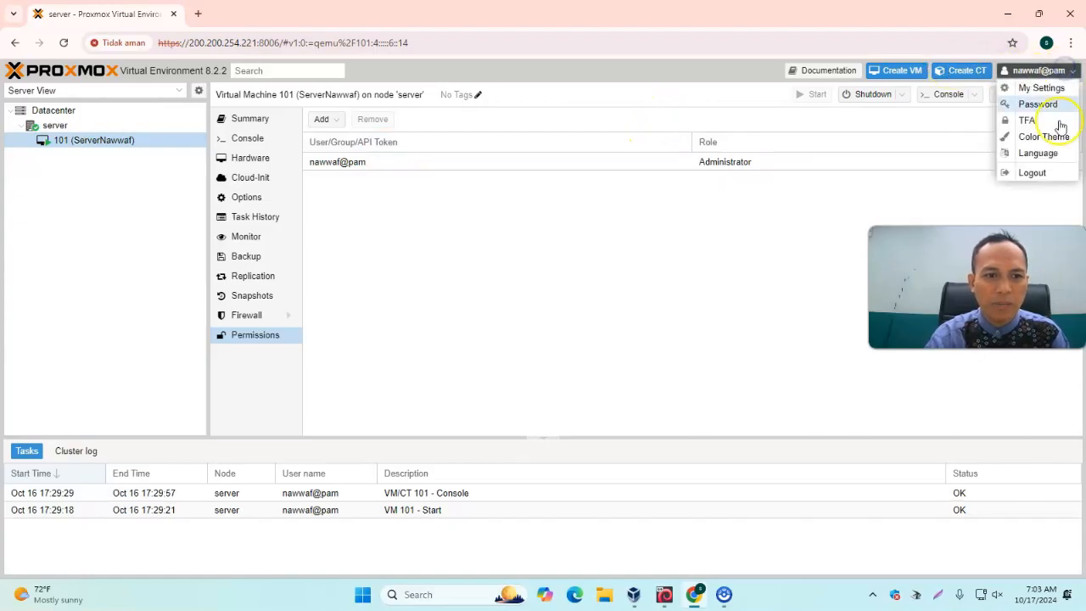
left_click(1046, 172)
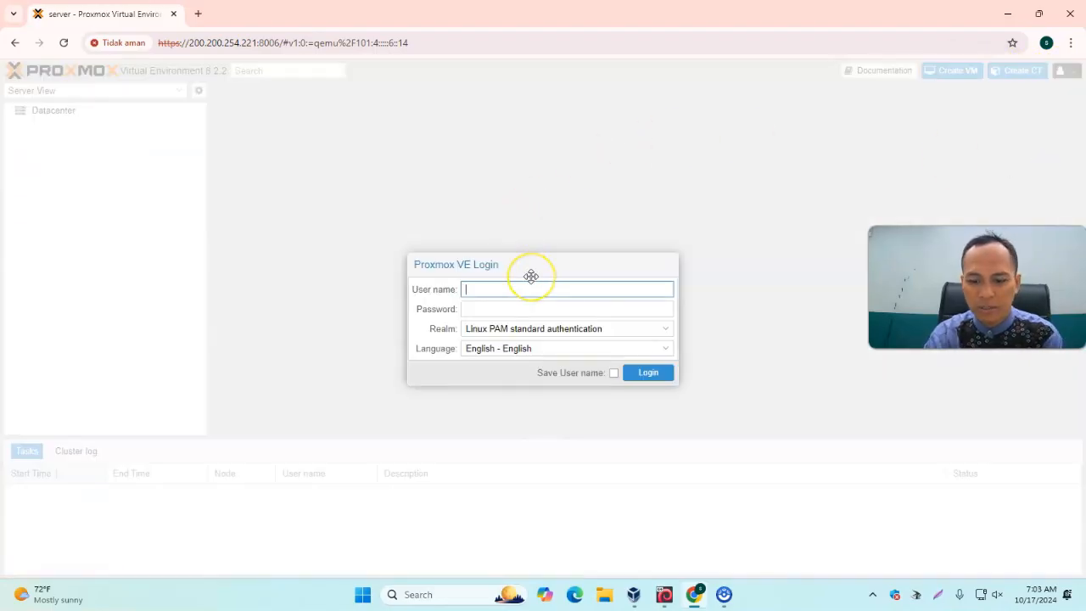
type("supri")
key("Tab")
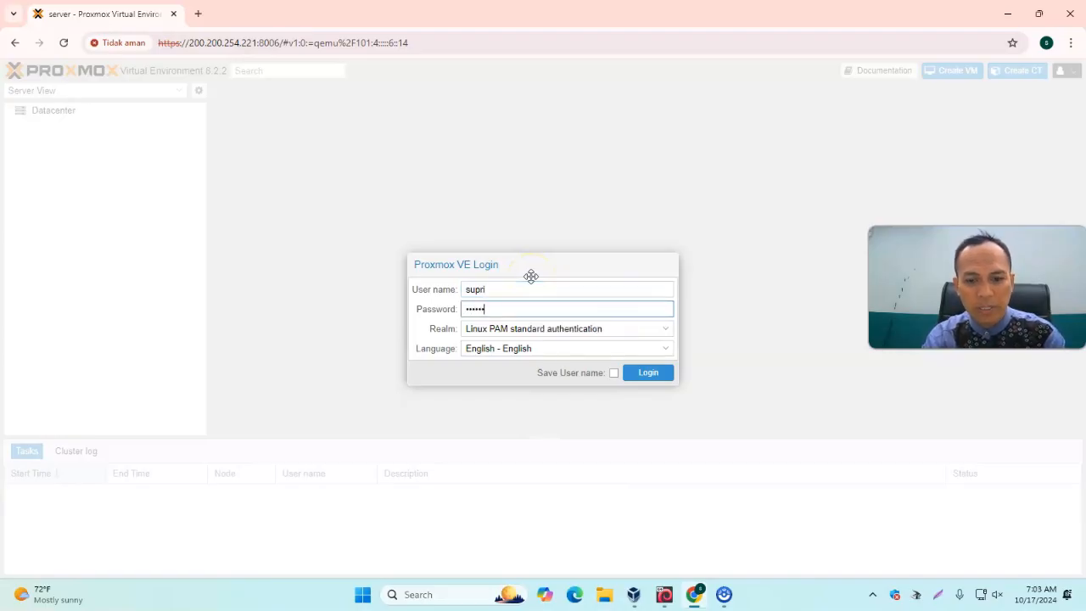
key("Return")
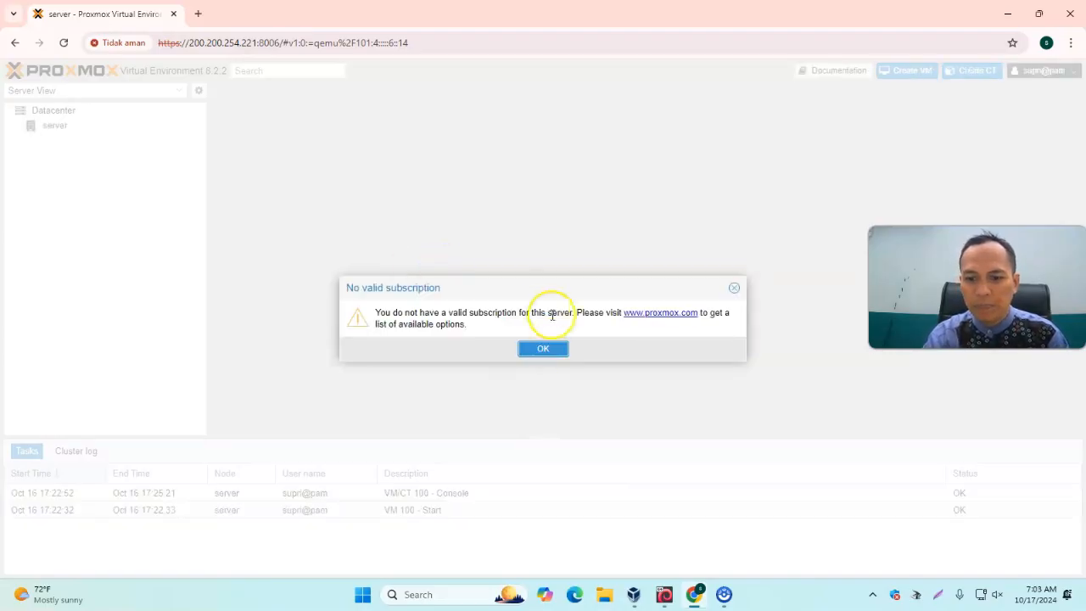
Dismiss the subscription notice and open the console window of VM 100 (ServerSupri)
left_click(543, 349)
left_click(19, 125)
double_click(64, 143)
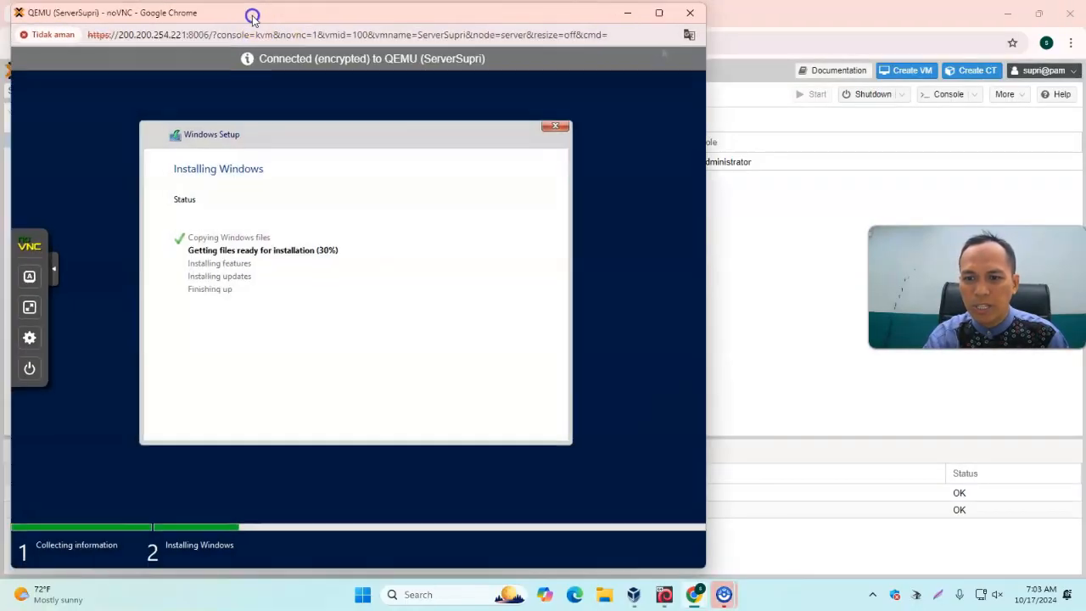
Reposition the VM 100 console window to view the Windows setup progress, then close it
left_click_drag(252, 15, 426, 68)
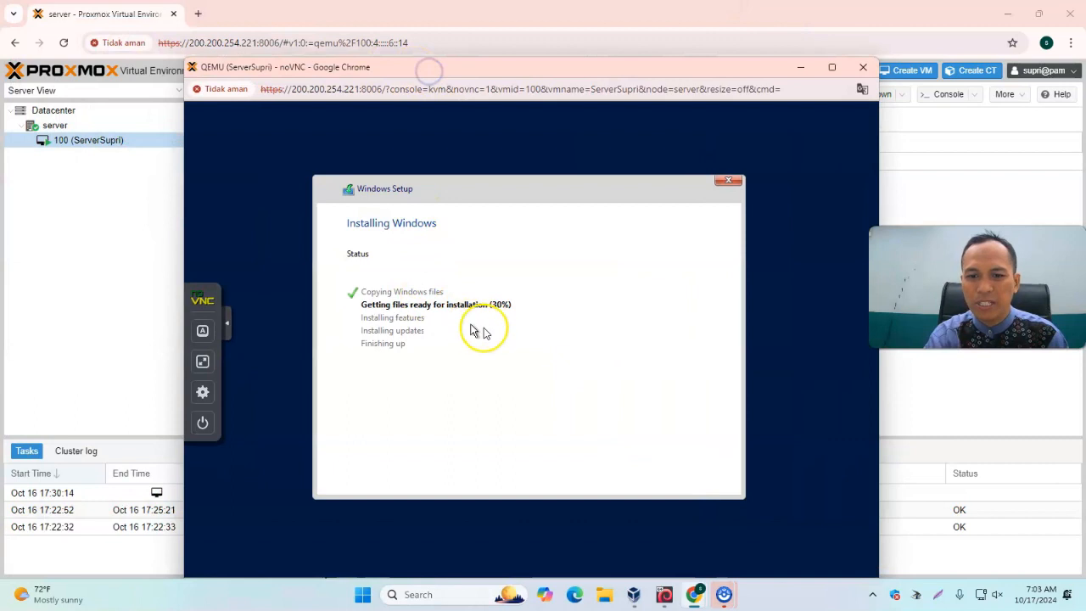
left_click(863, 67)
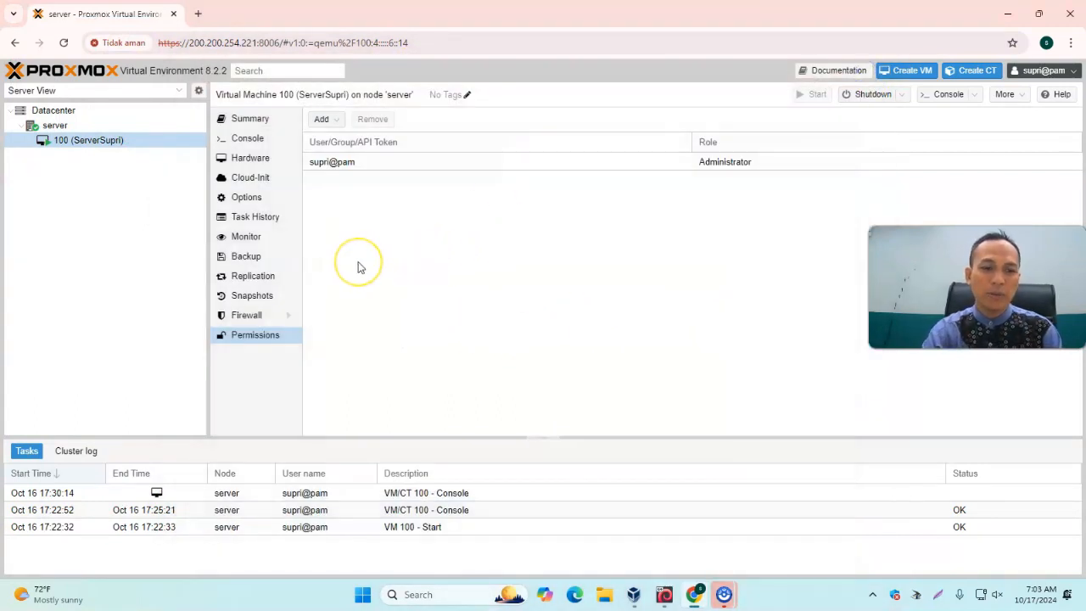